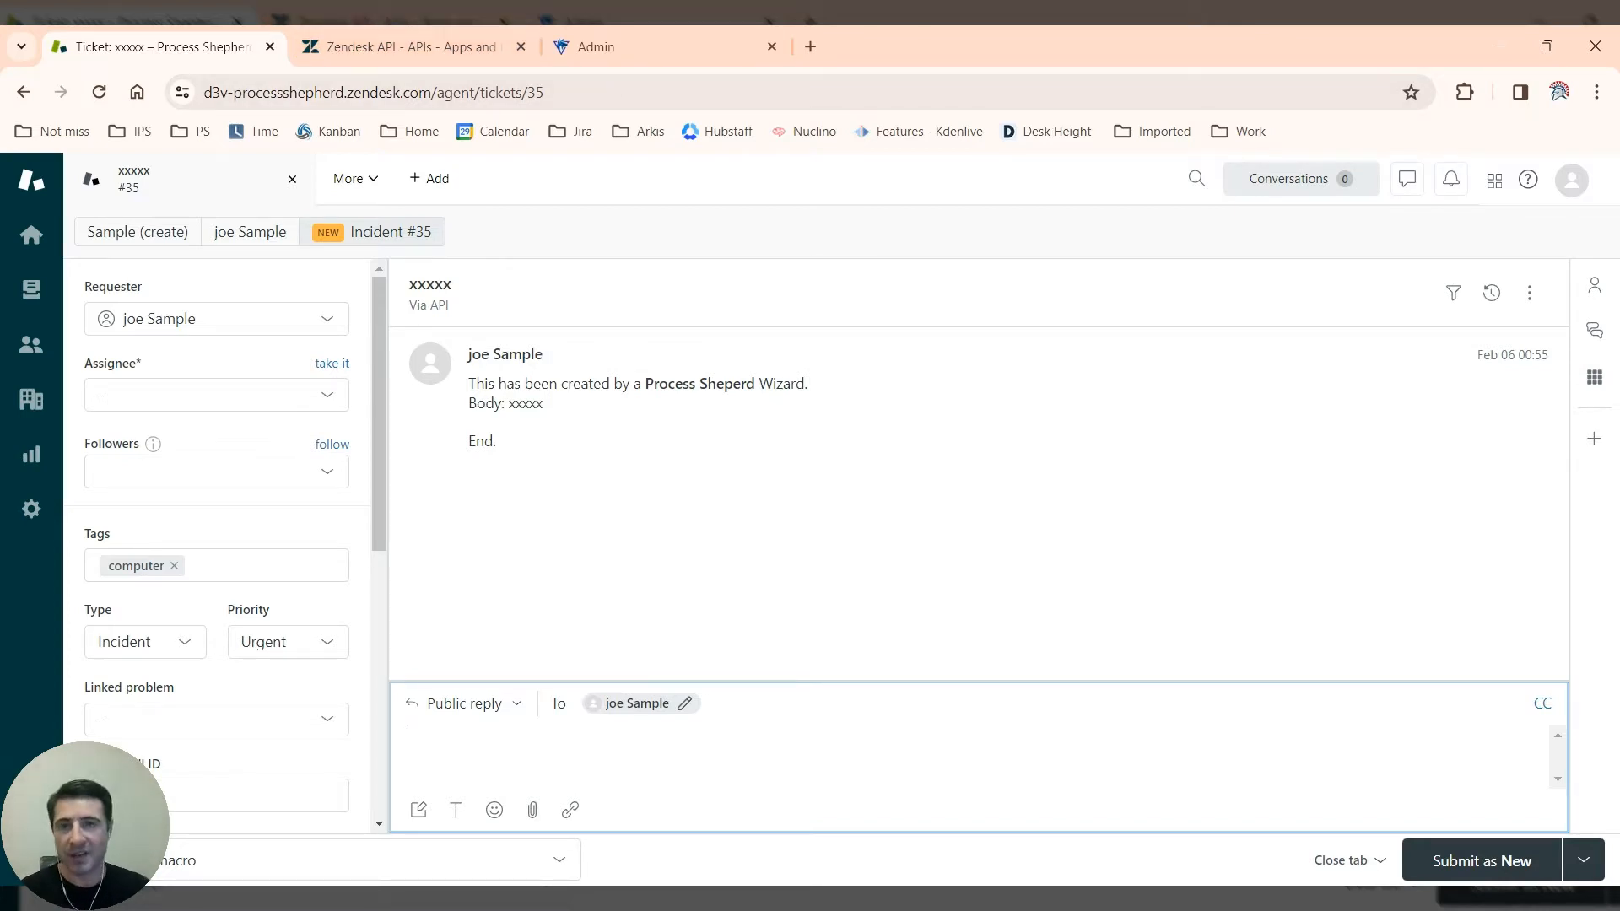
# Step: Switch to the Process Shepherd admin site, open the zendesk integration's properties and delete the integration
pyautogui.click(616, 49)
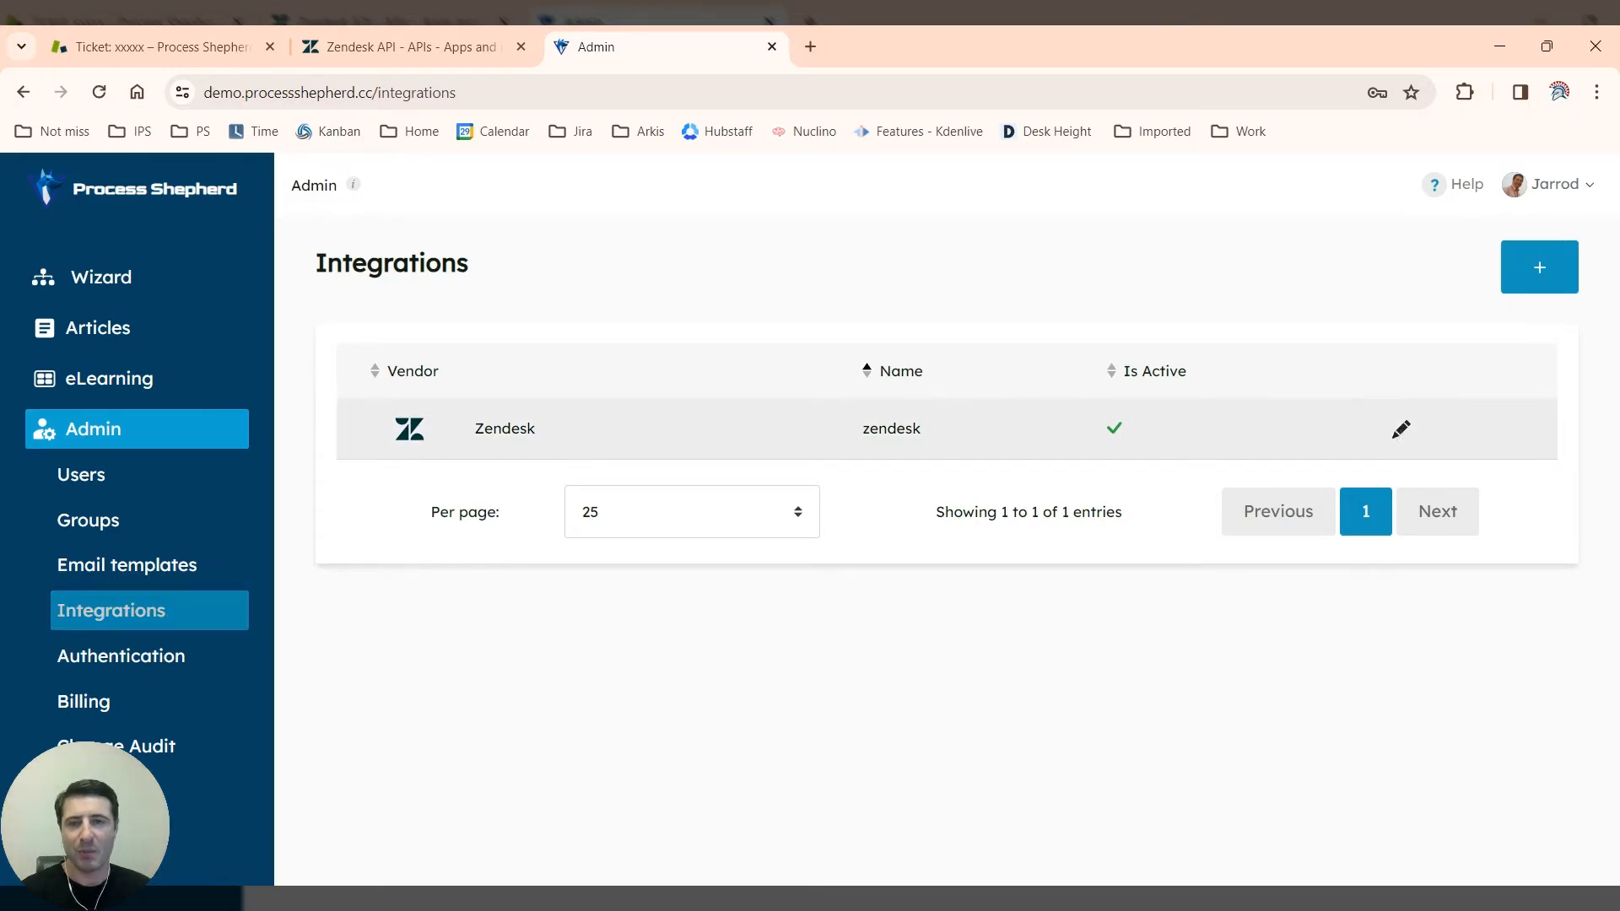
pyautogui.click(1400, 430)
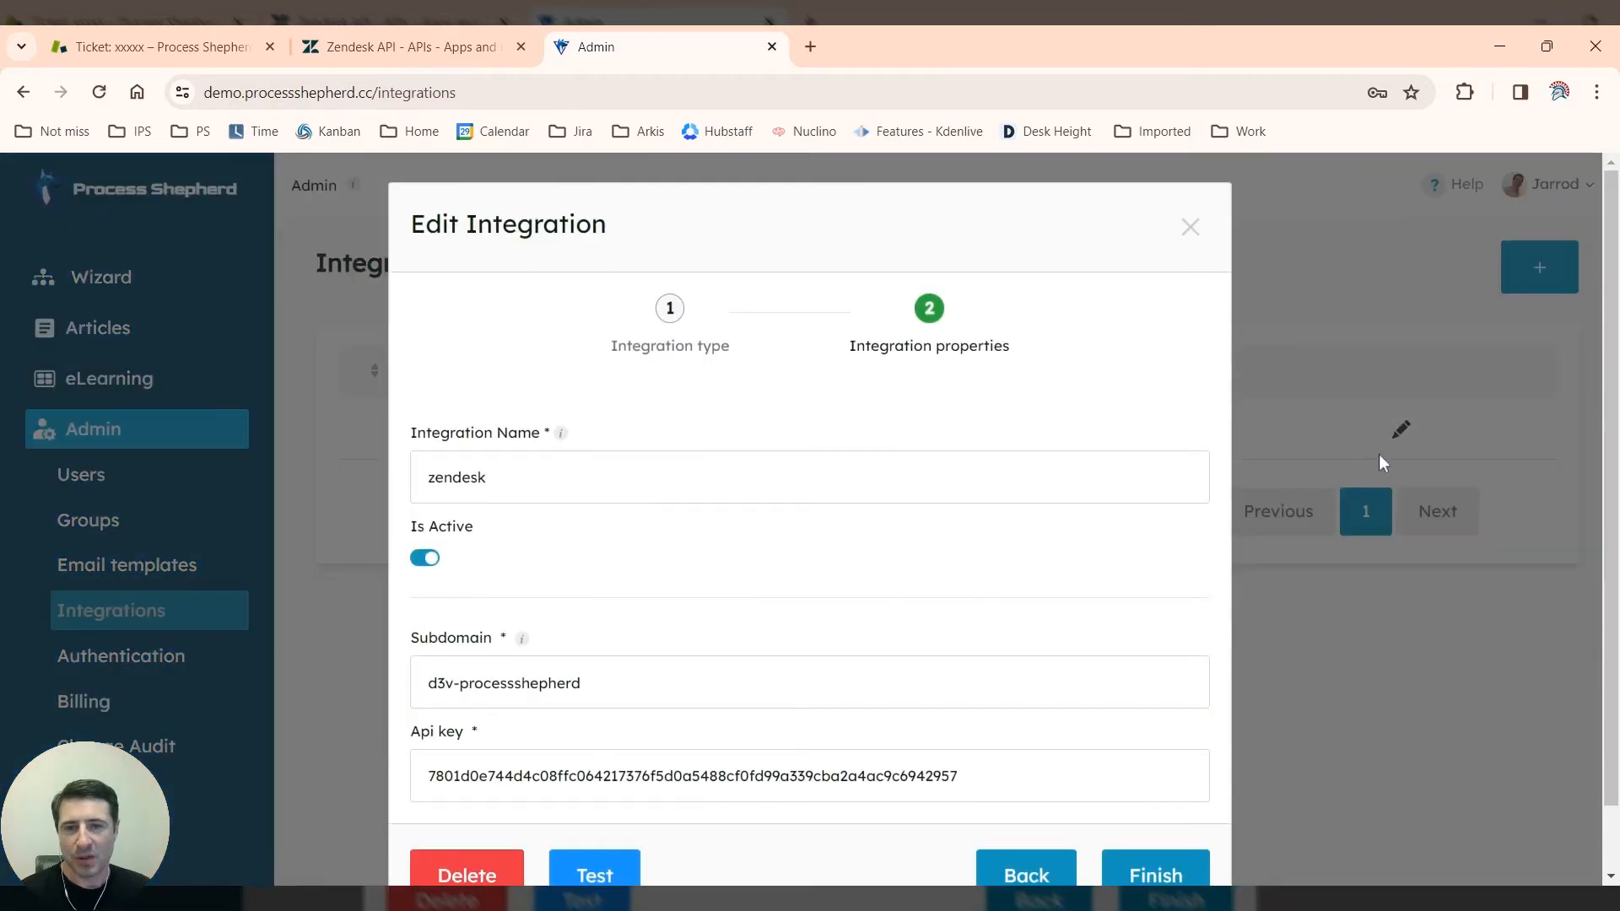
pyautogui.scroll(-2, 810, 590)
pyautogui.click(459, 803)
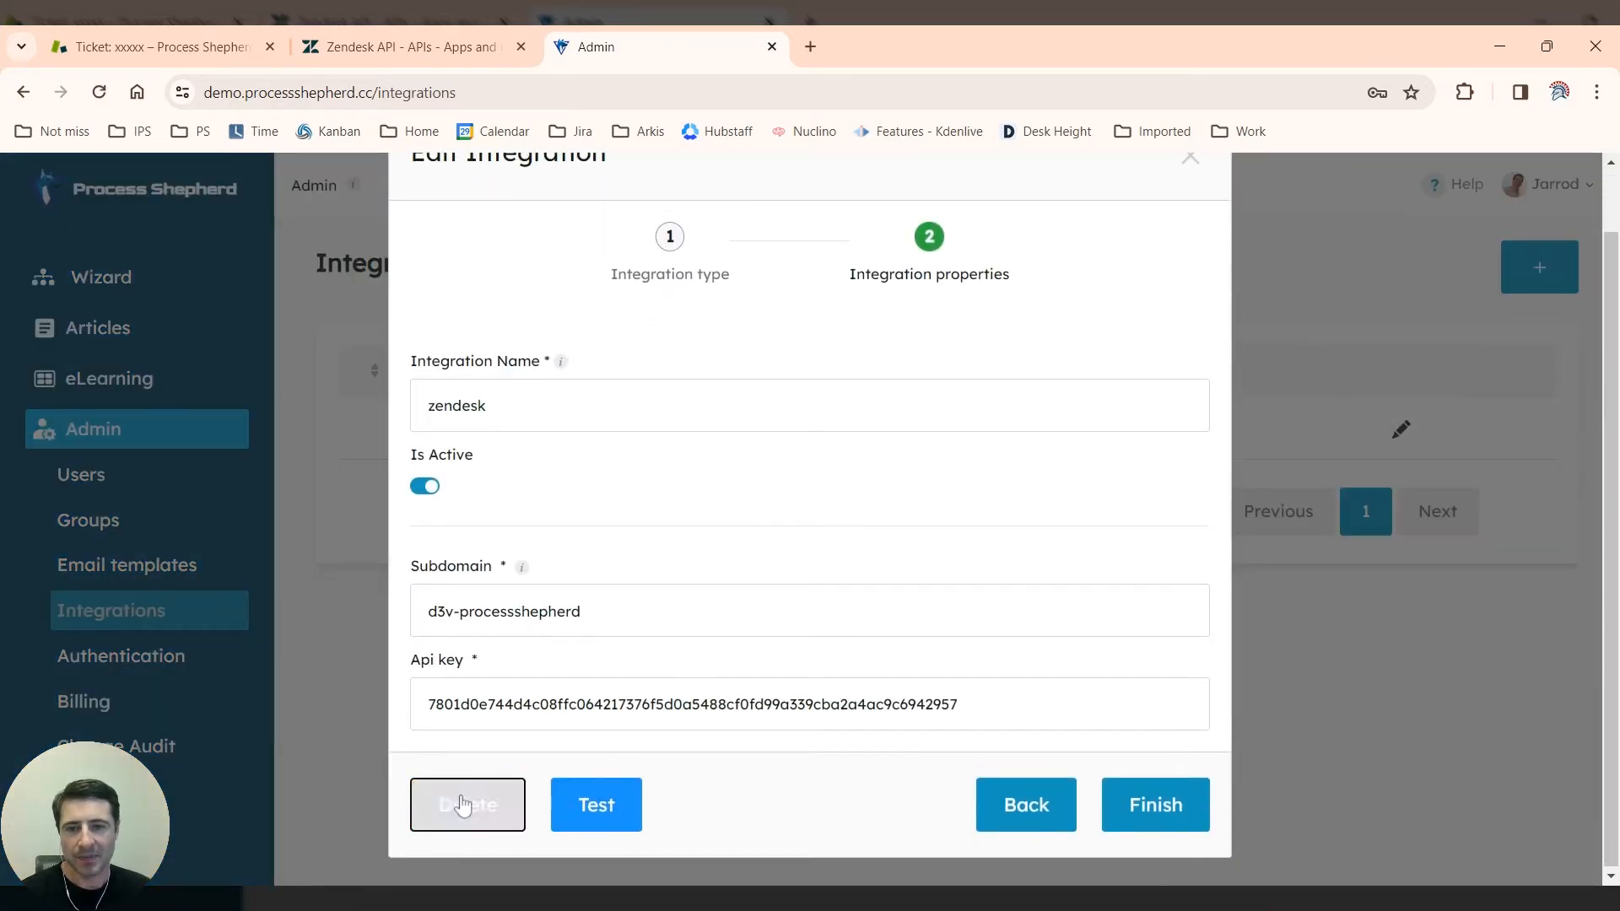
pyautogui.click(970, 607)
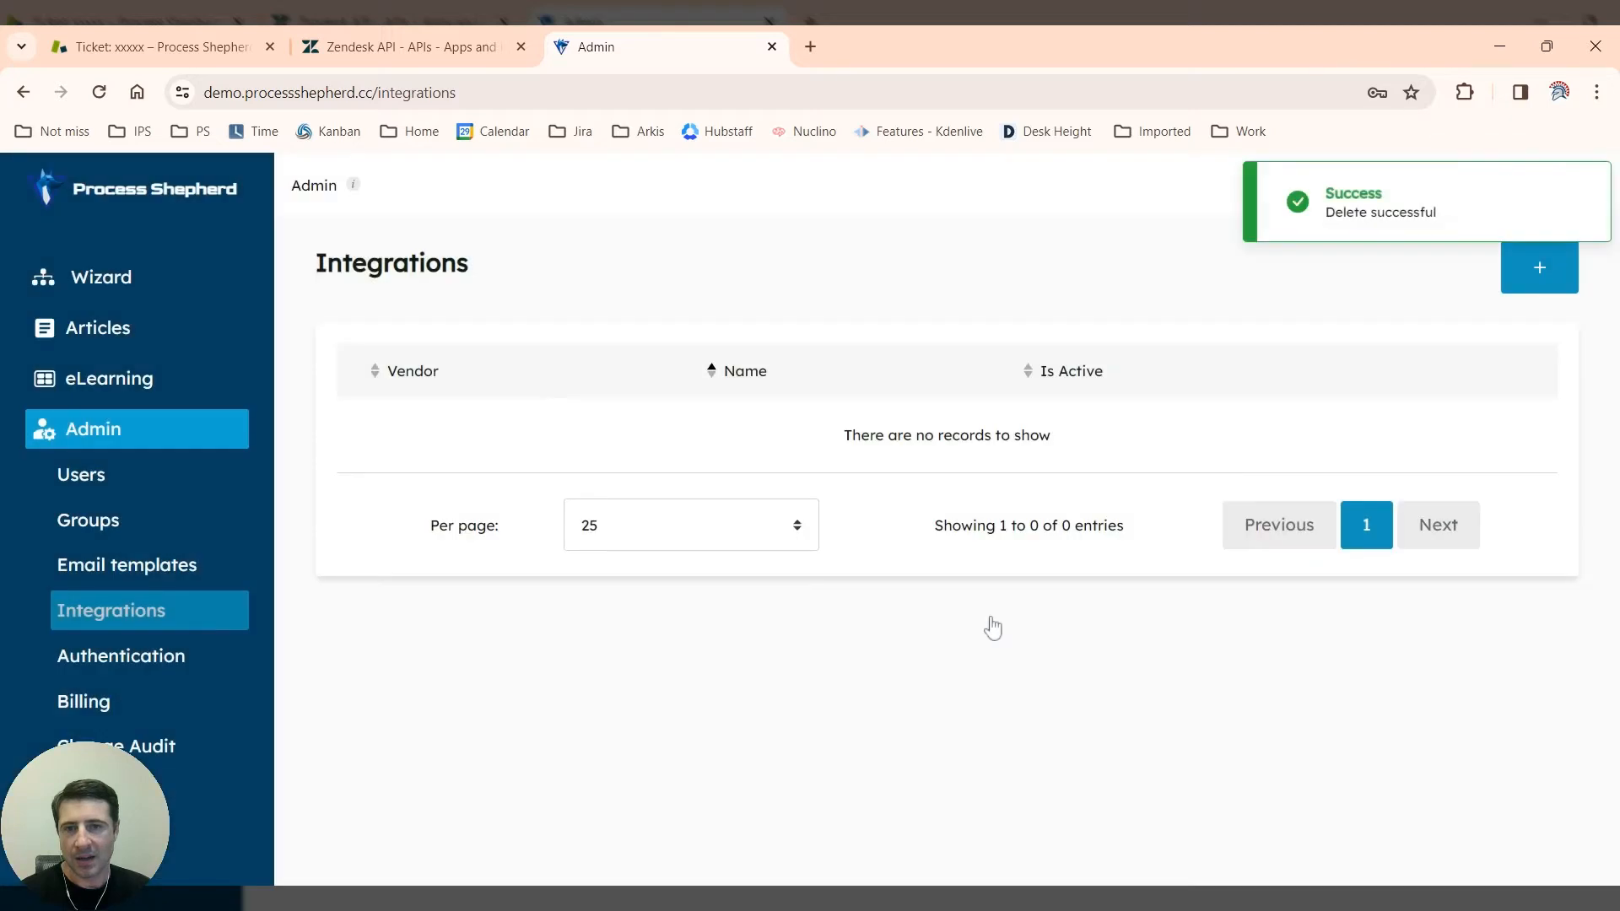
# Step: Check the authentication settings for any existing OAuth providers
pyautogui.click(147, 657)
pyautogui.click(428, 390)
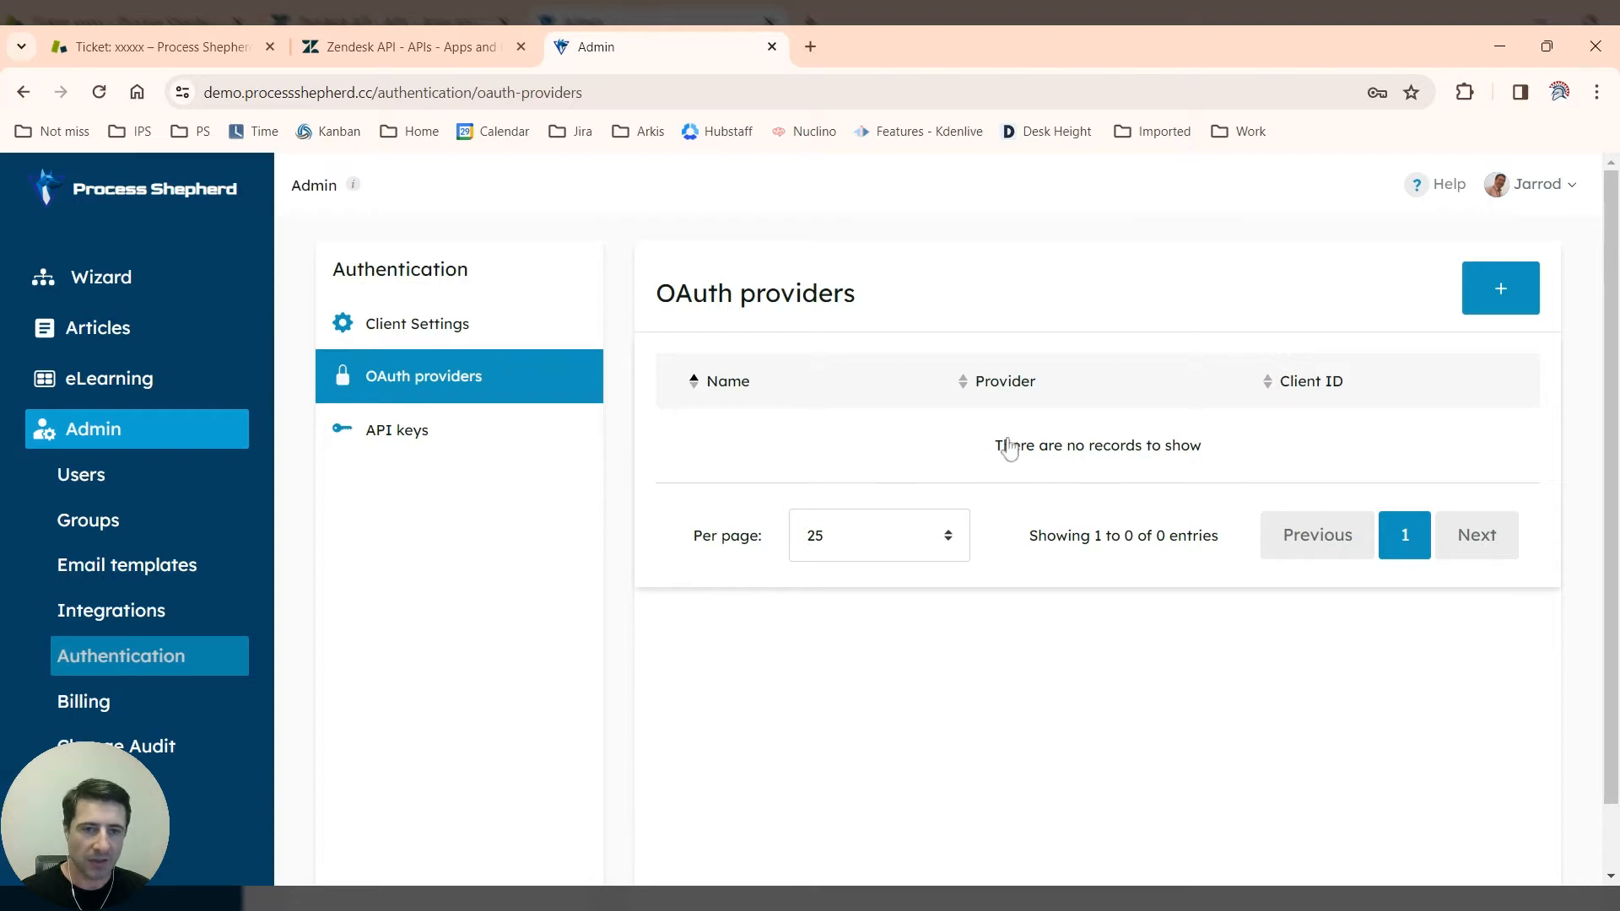
pyautogui.moveTo(904, 447); pyautogui.dragTo(1229, 452)
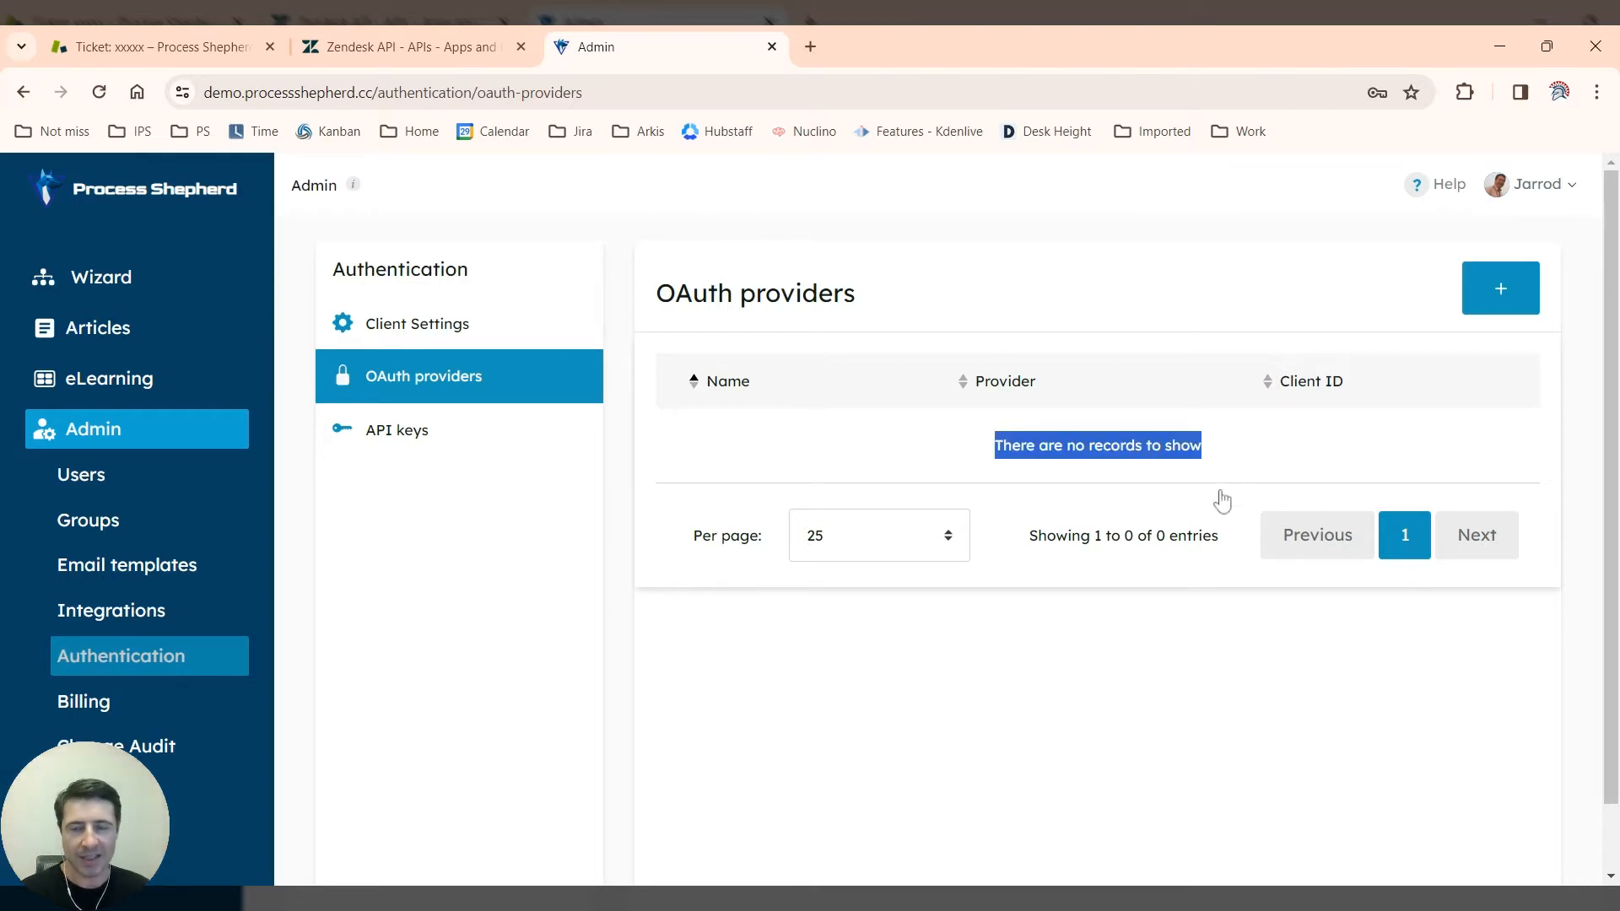
pyautogui.click(960, 509)
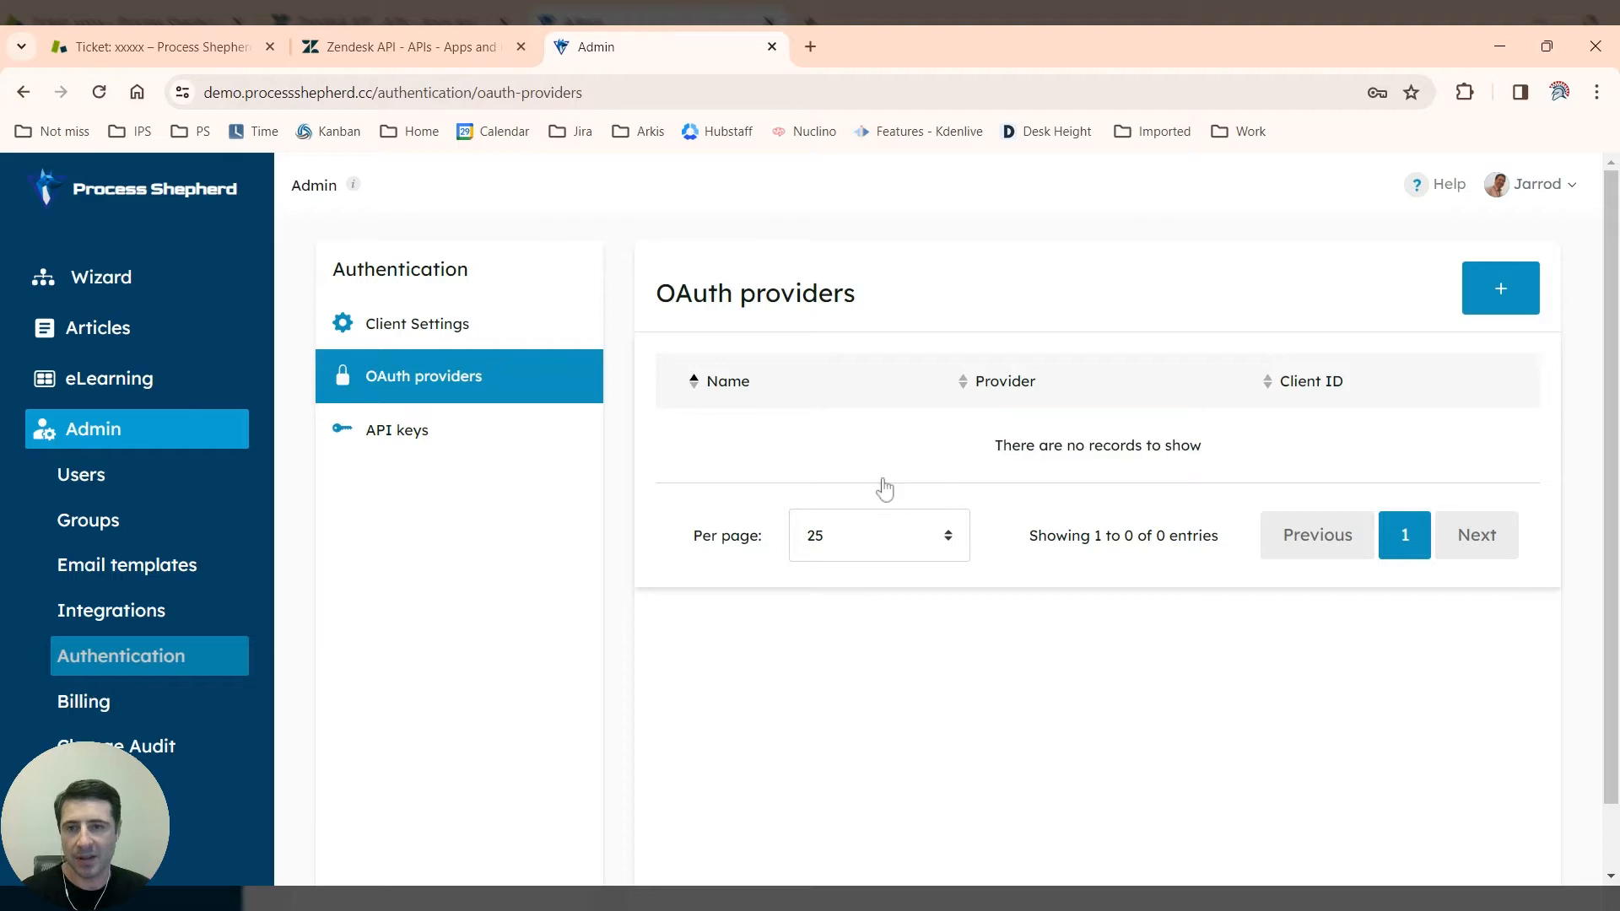
# Step: Switch to the Zendesk Admin Center and permanently delete the Process Shepherd Integration client from the Zendesk API OAuth clients
pyautogui.click(419, 49)
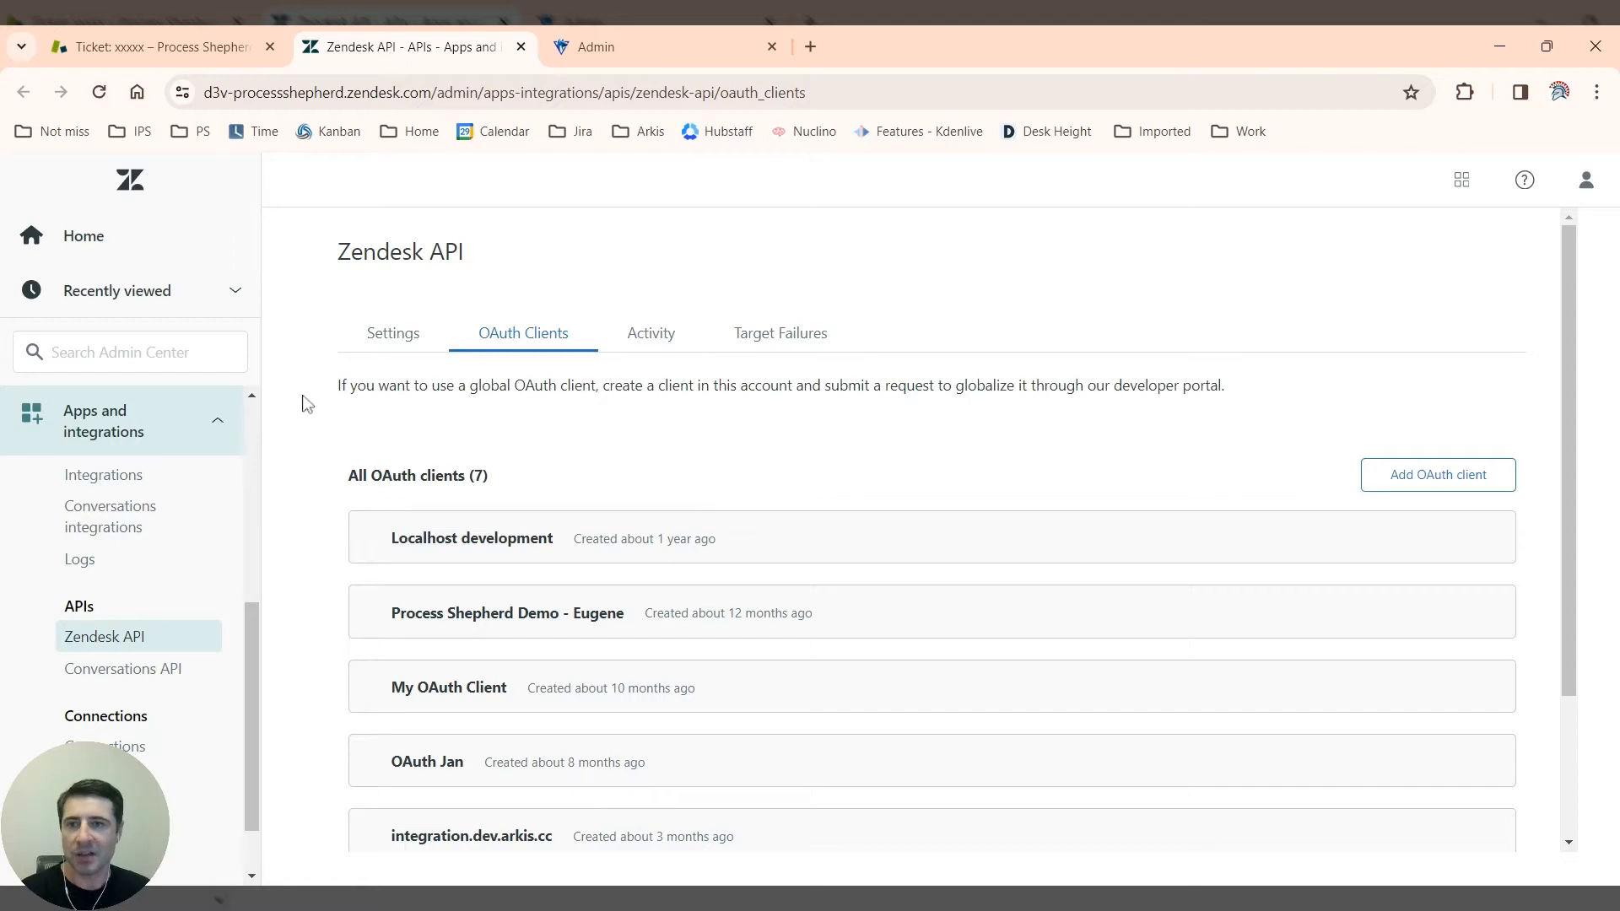
pyautogui.scroll(2, 117, 435)
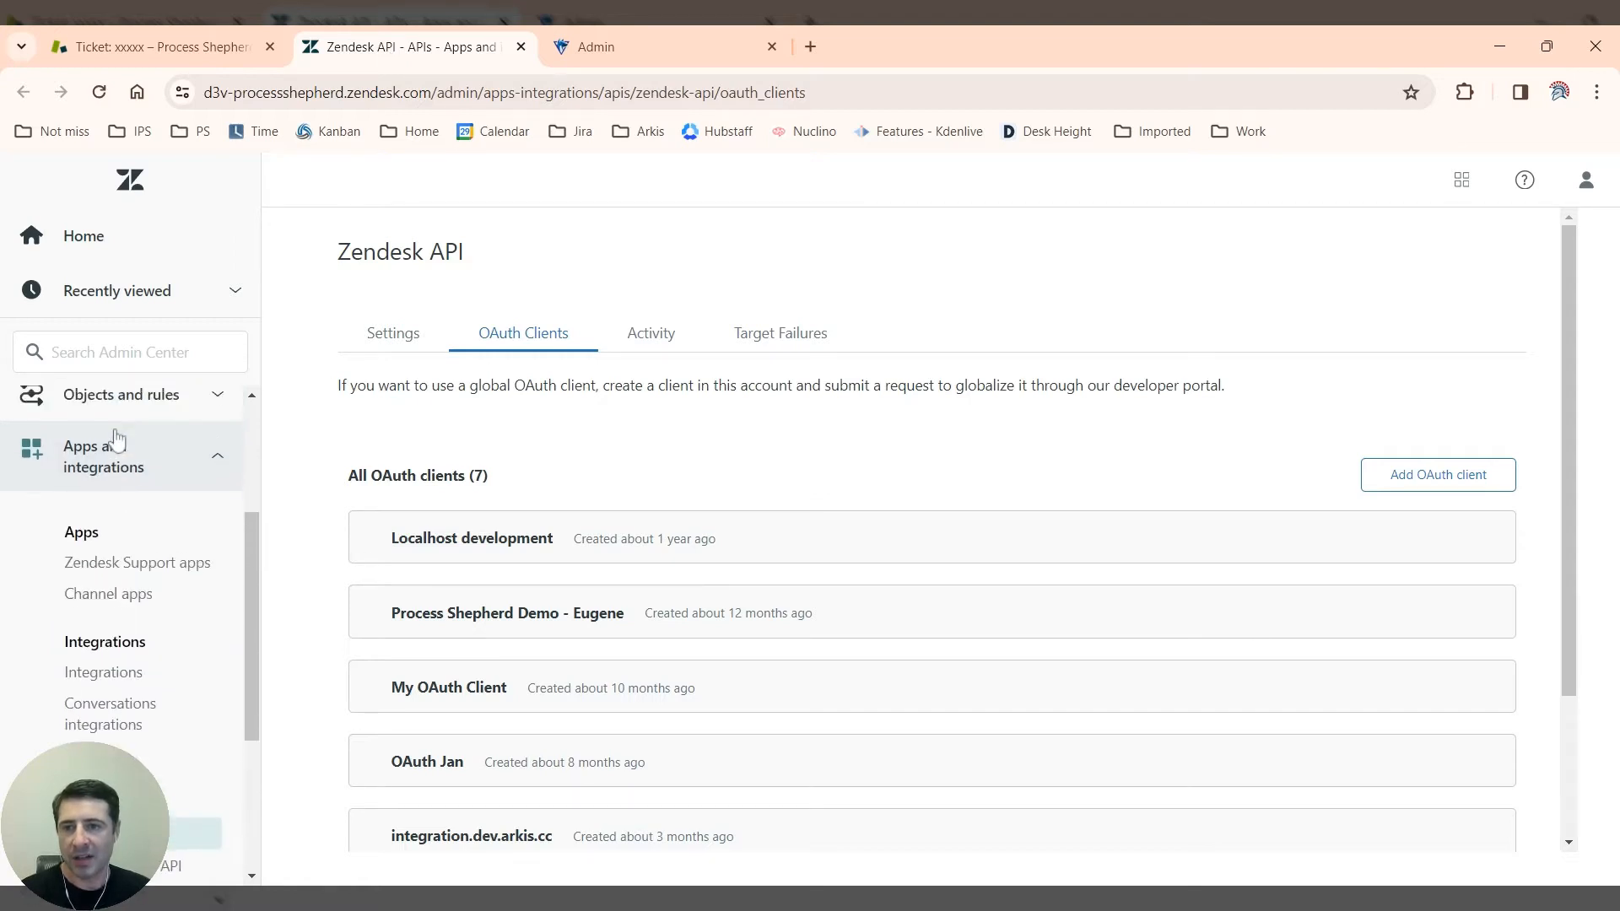
pyautogui.scroll(-2, 116, 438)
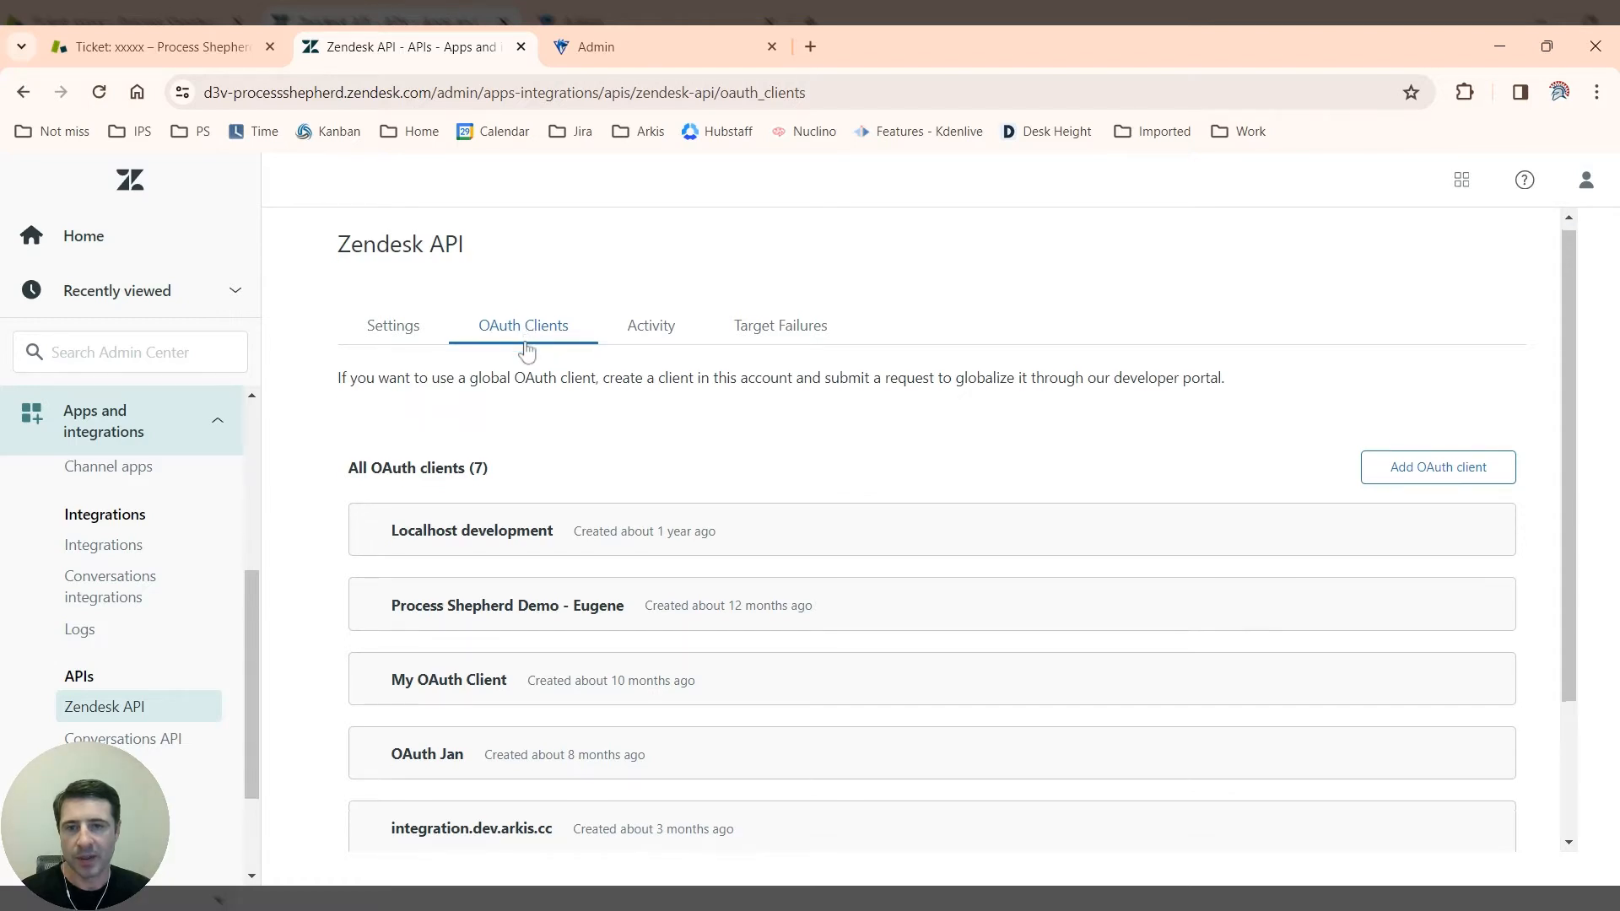
pyautogui.scroll(-3, 527, 351)
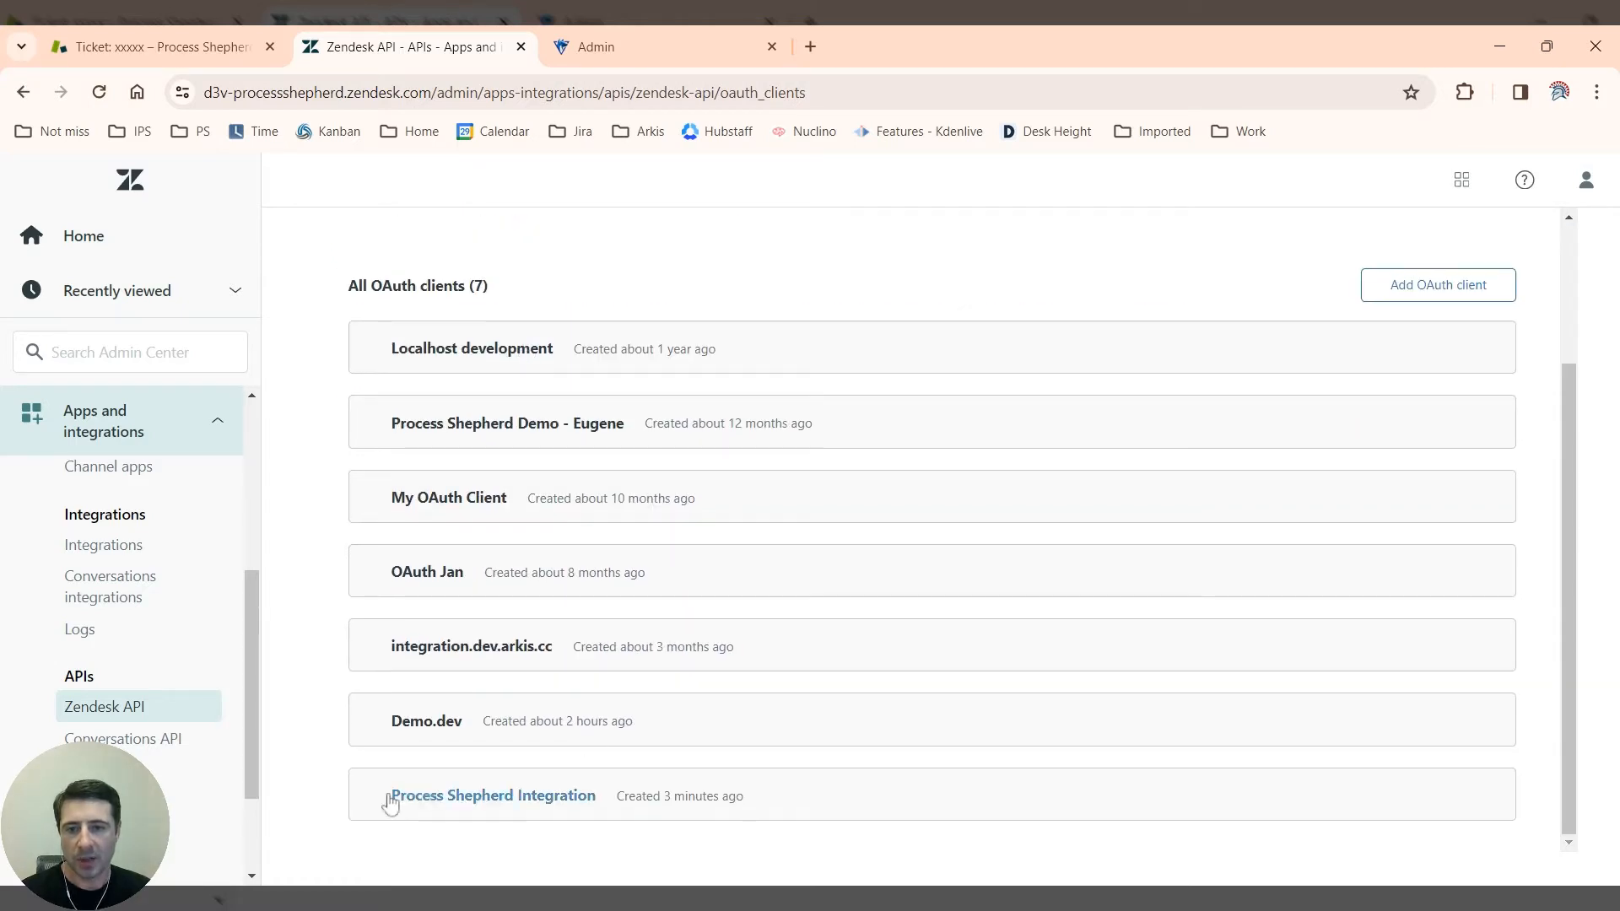
pyautogui.moveTo(365, 802); pyautogui.dragTo(597, 810)
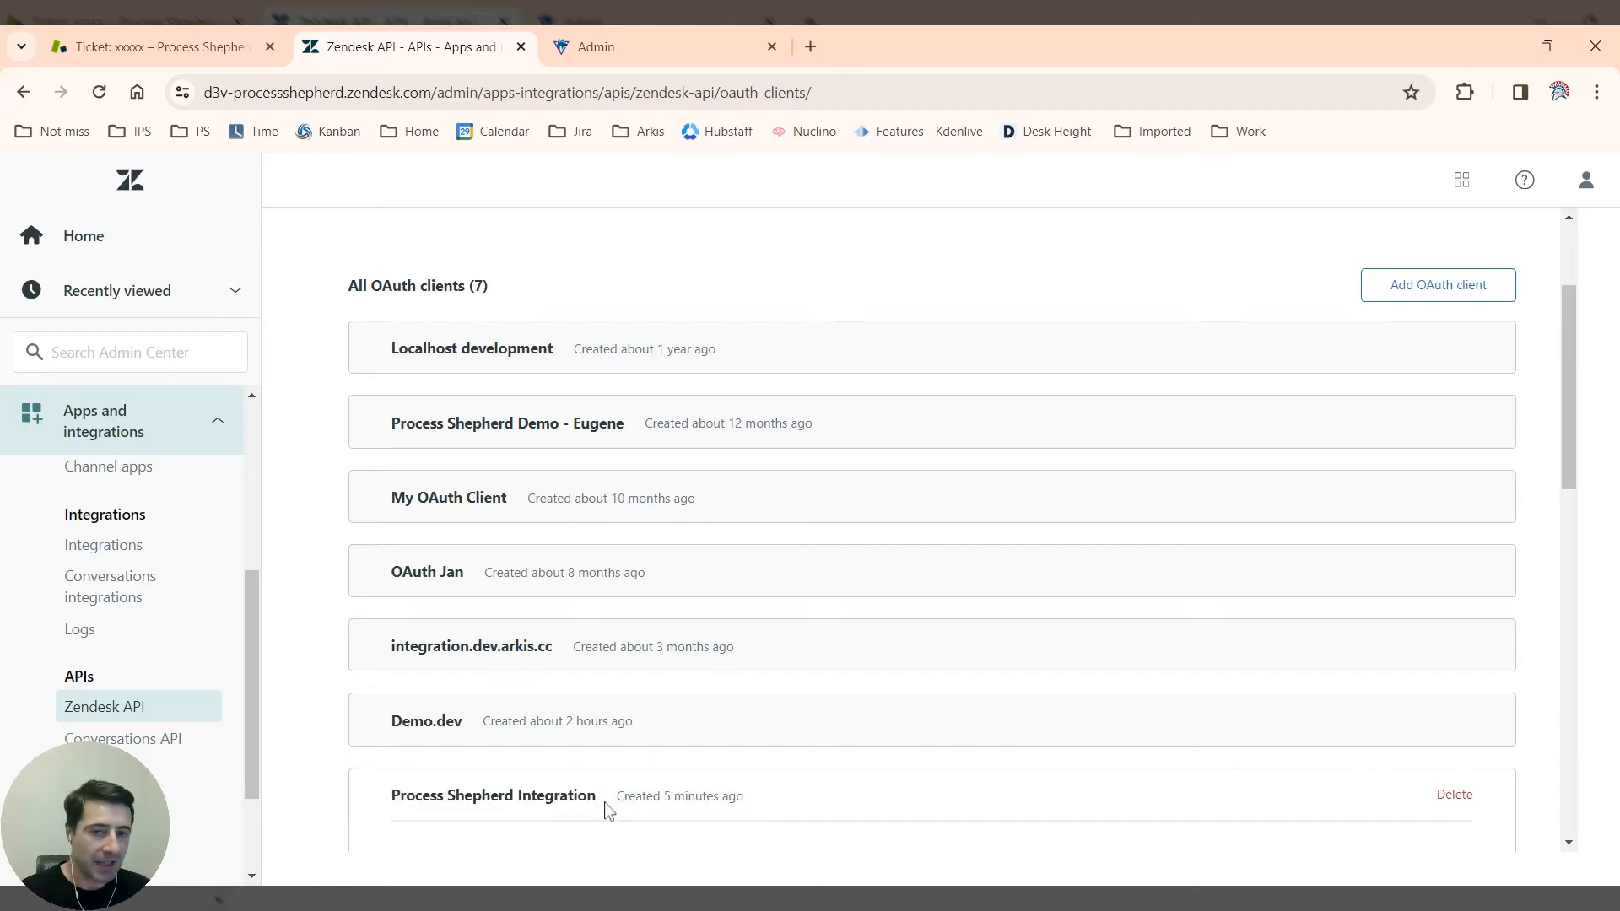
pyautogui.scroll(-5, 1133, 763)
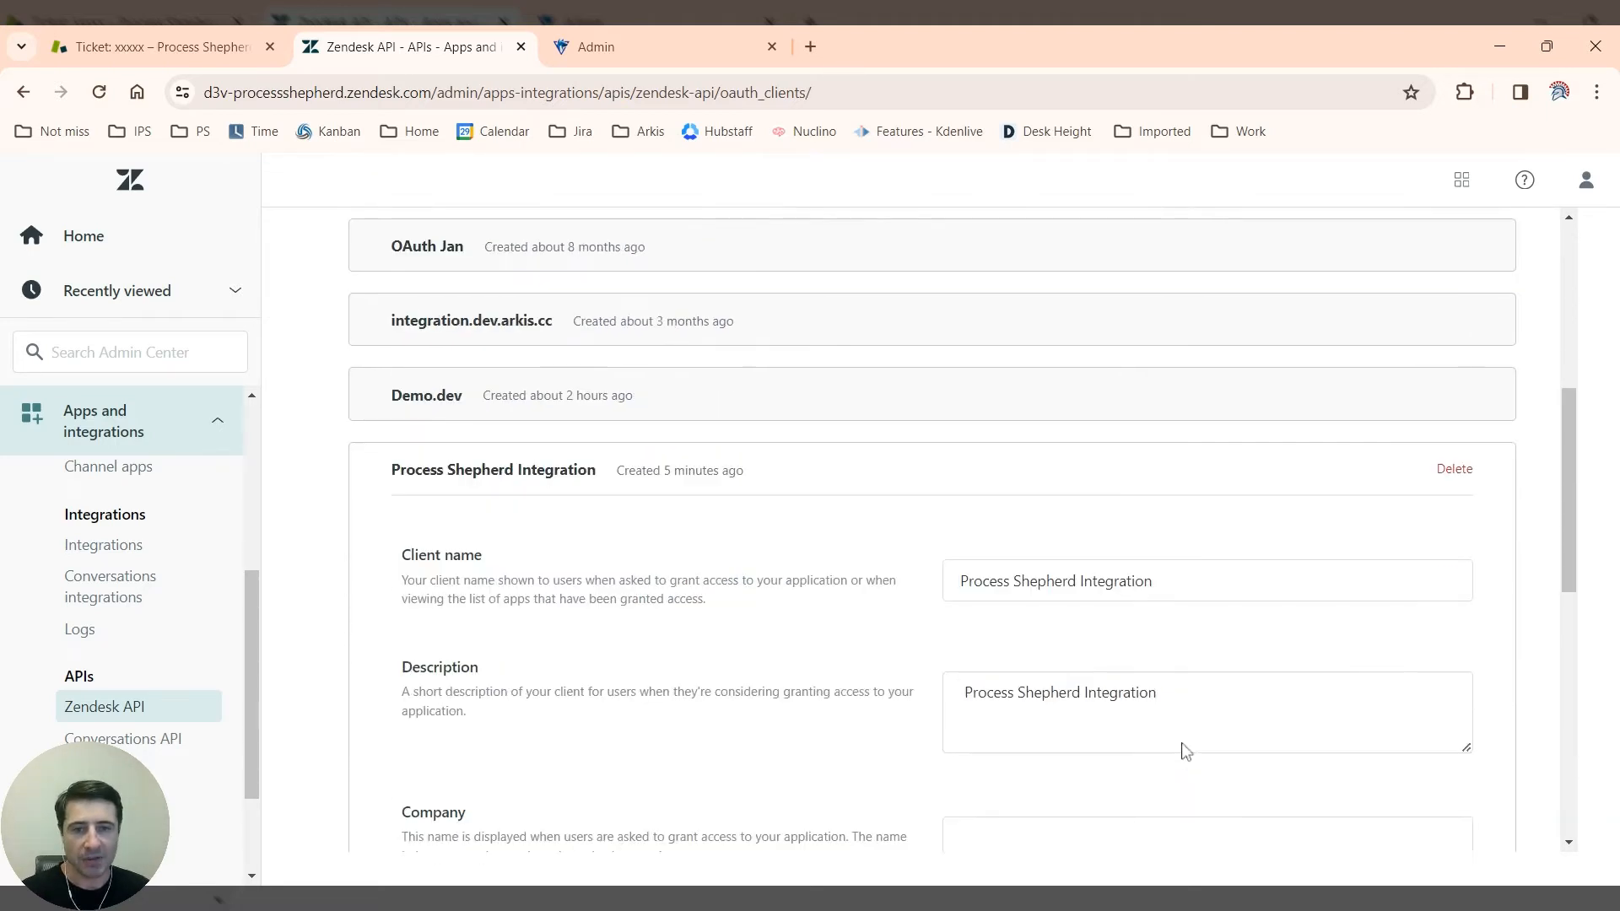
pyautogui.click(1454, 377)
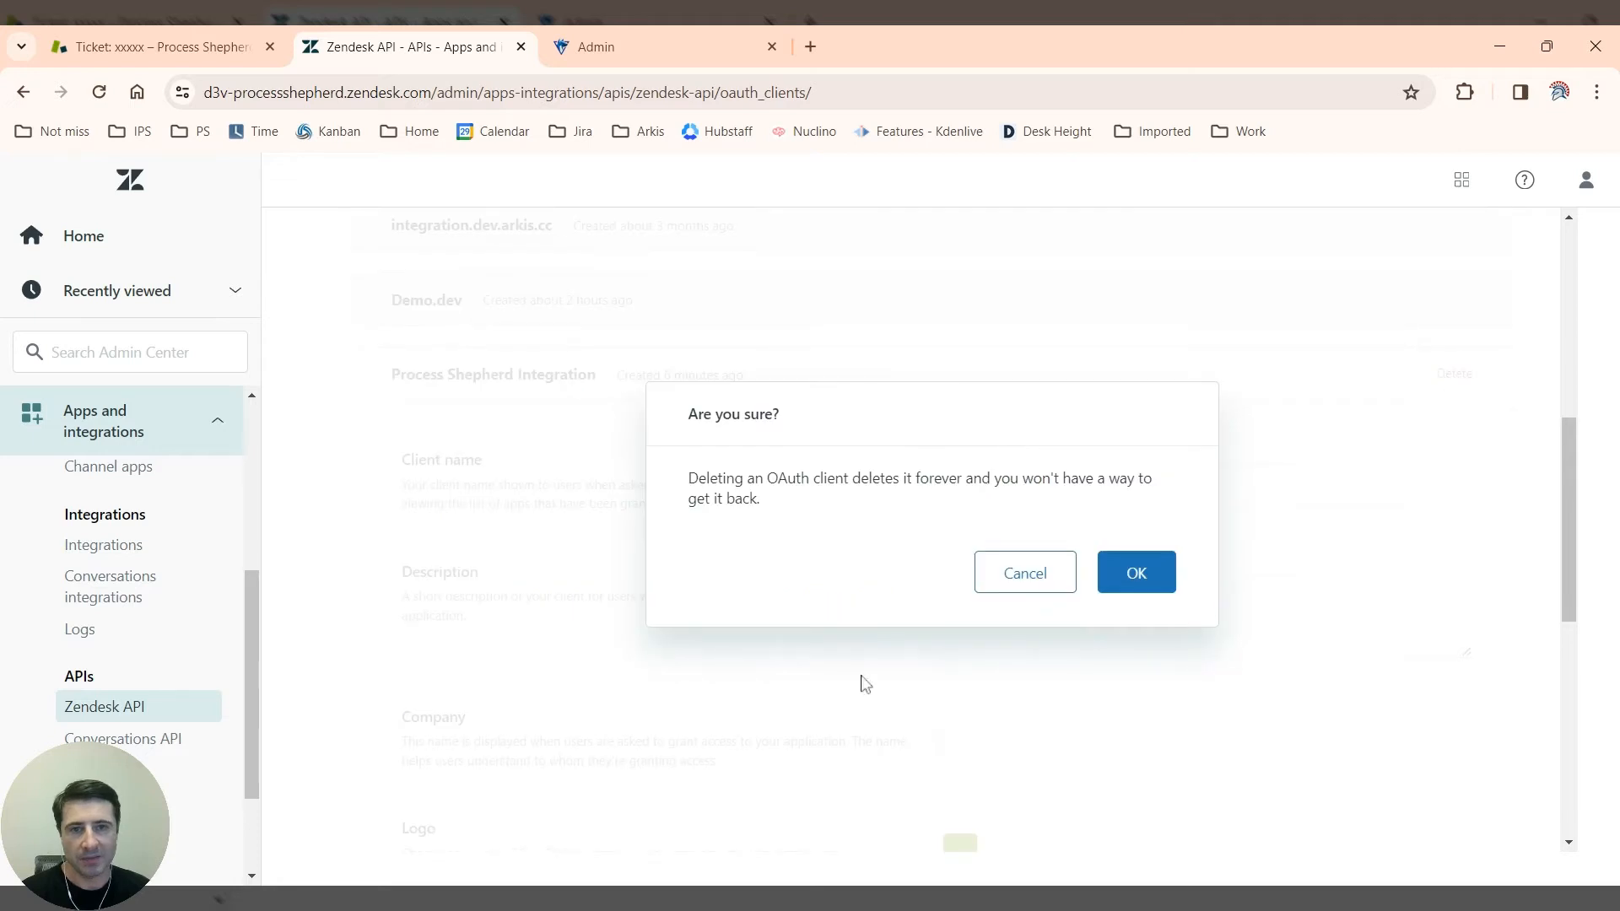
pyautogui.click(1133, 575)
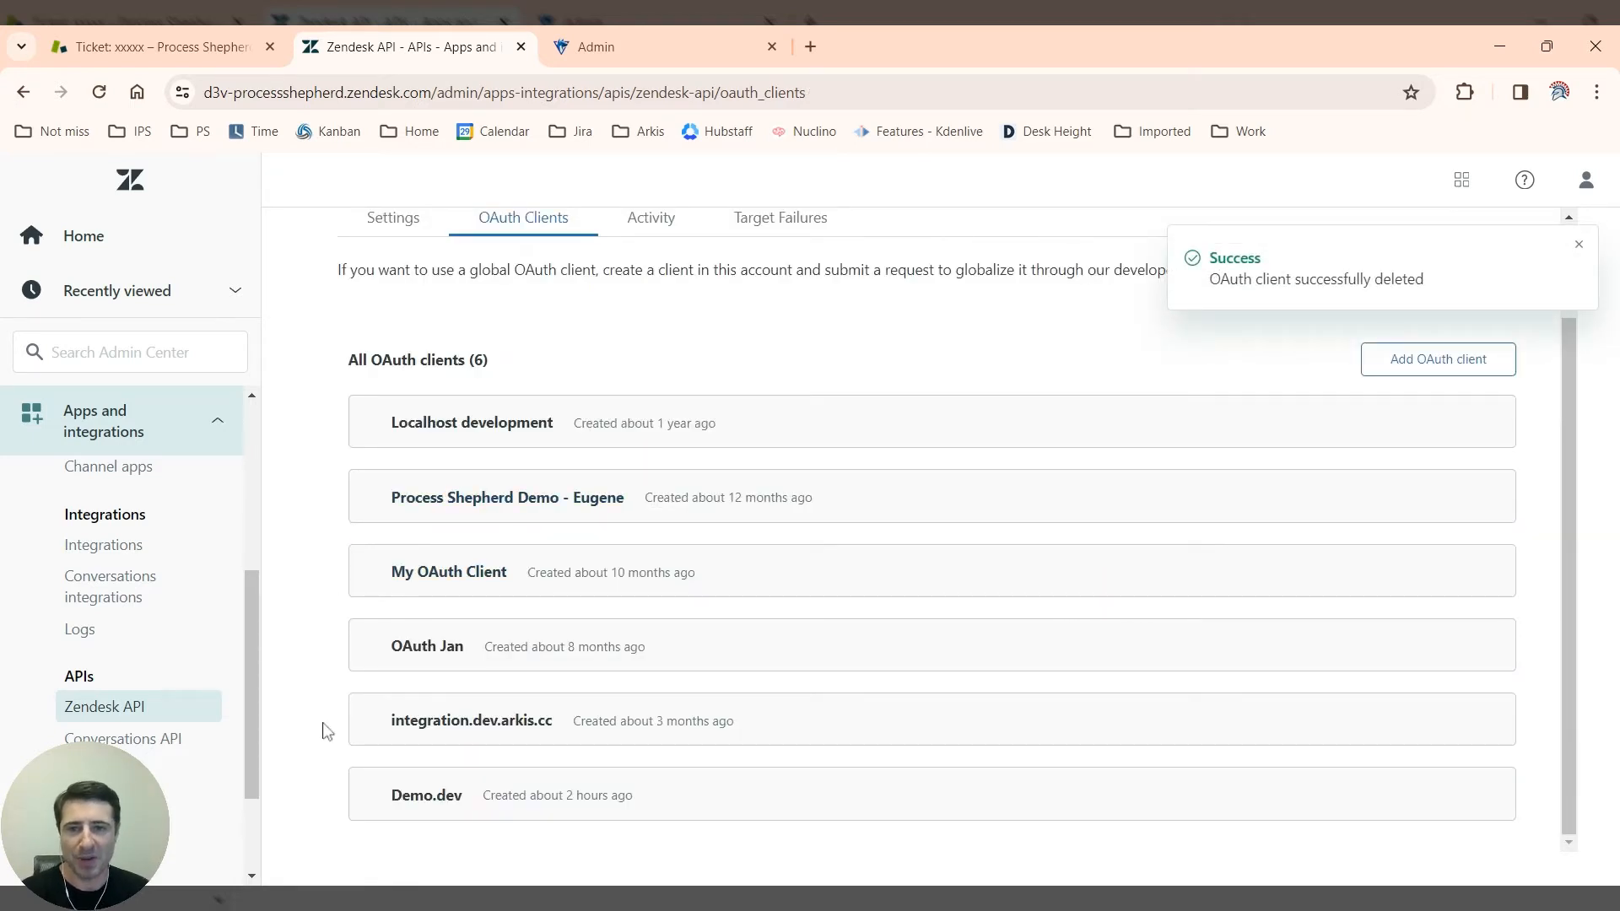
pyautogui.scroll(2, 607, 394)
pyautogui.scroll(-2, 701, 428)
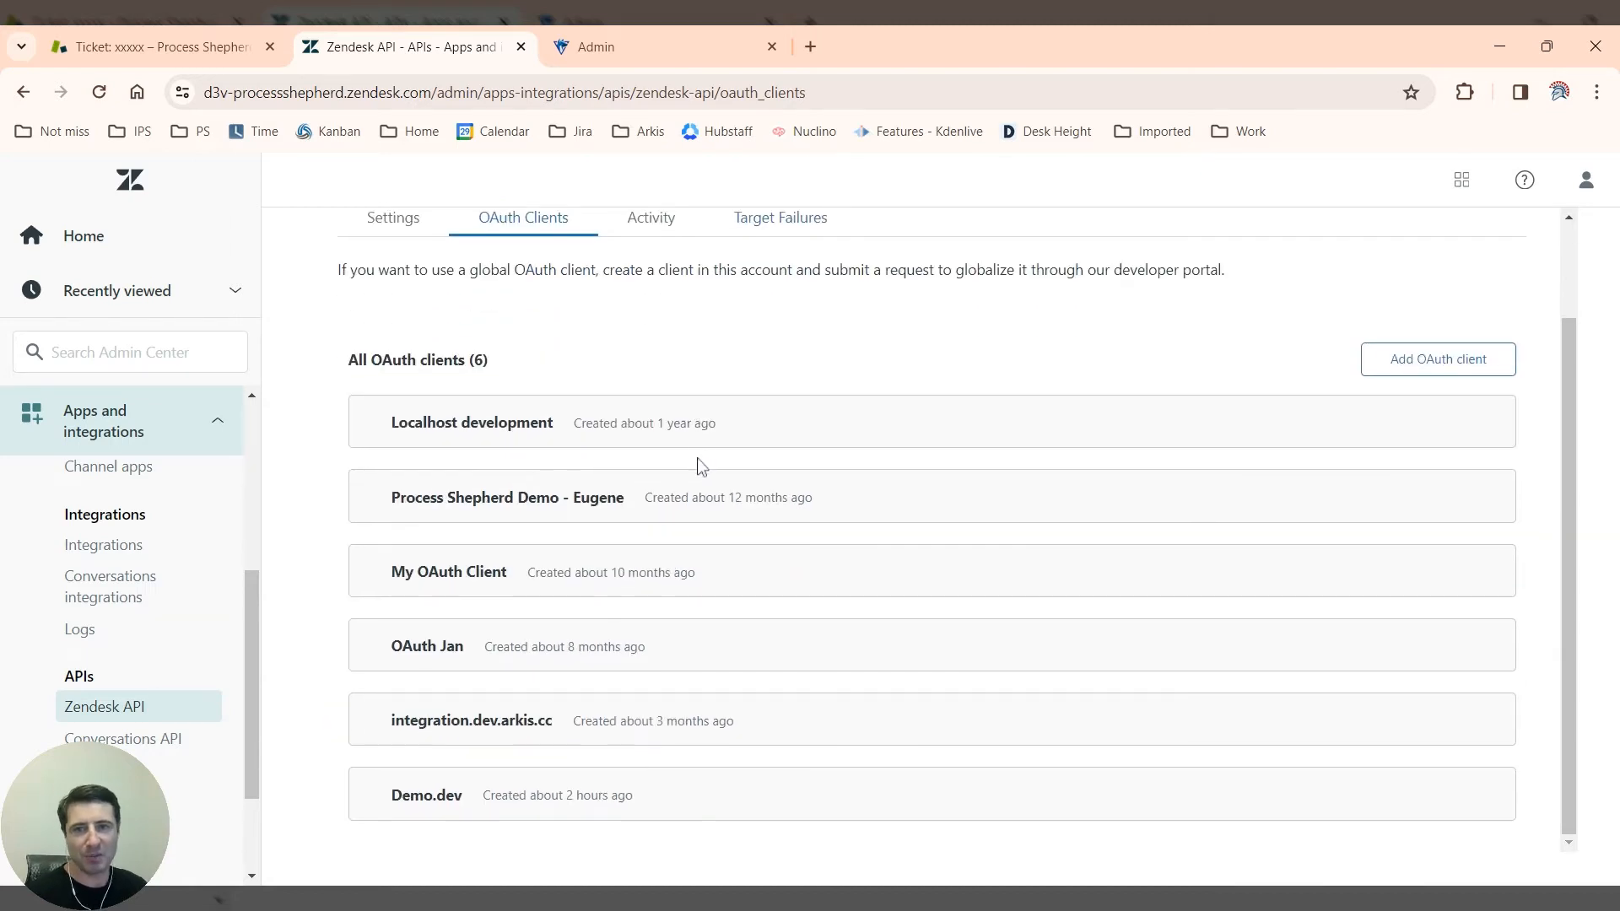
# Step: Reload ticket #35 in Zendesk and expand the Vehicle category in the Process Shepherd sidebar app
pyautogui.click(166, 47)
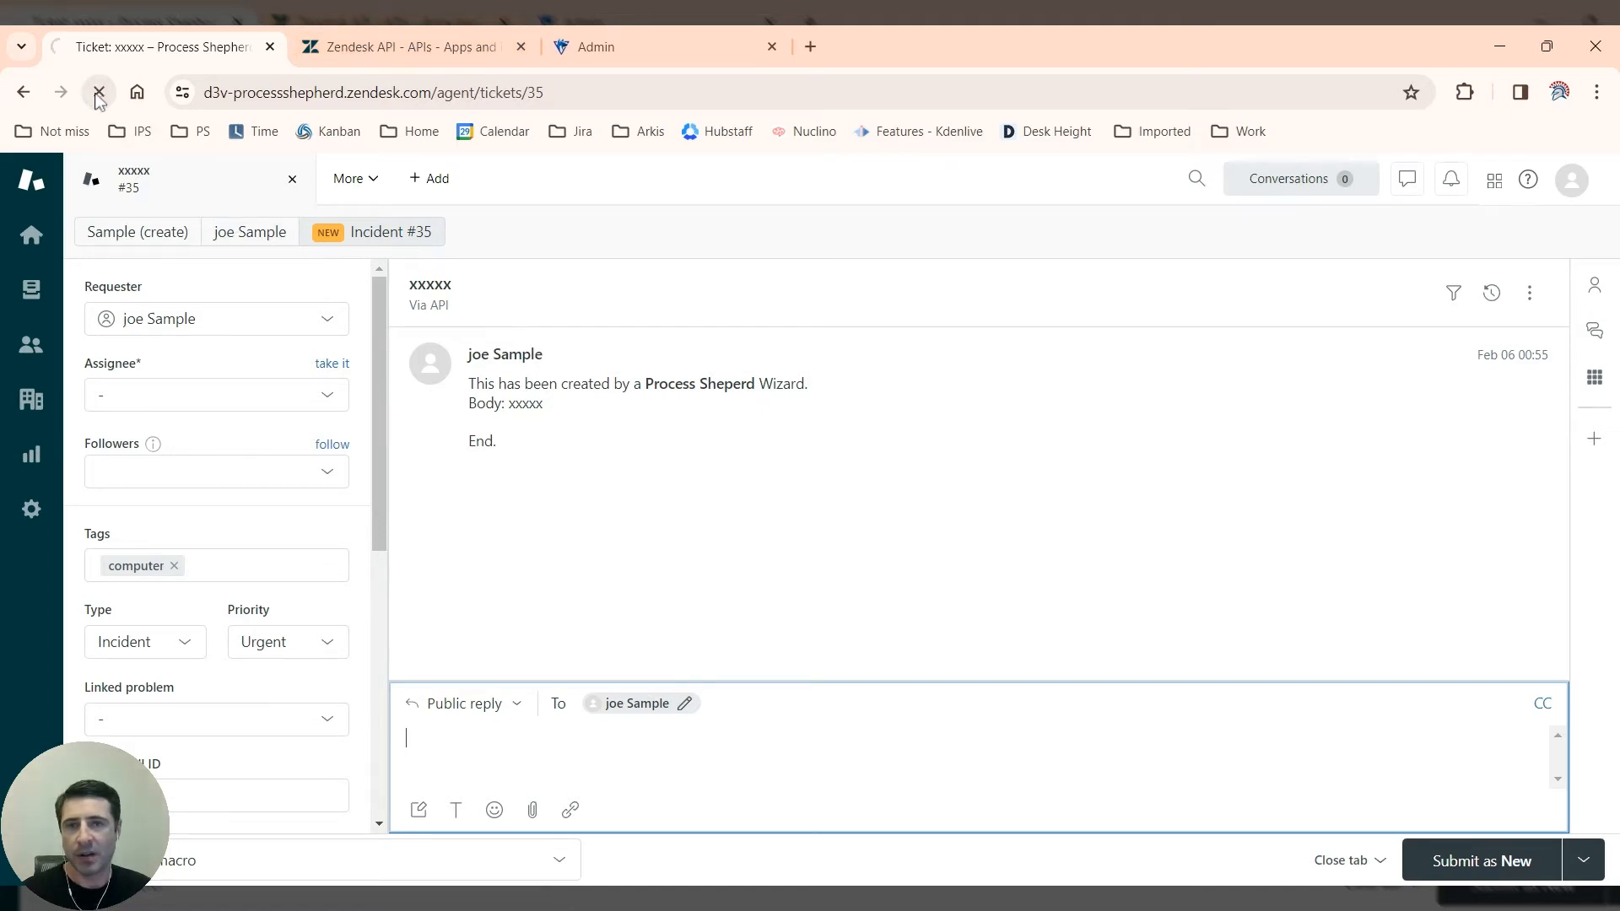
pyautogui.click(98, 92)
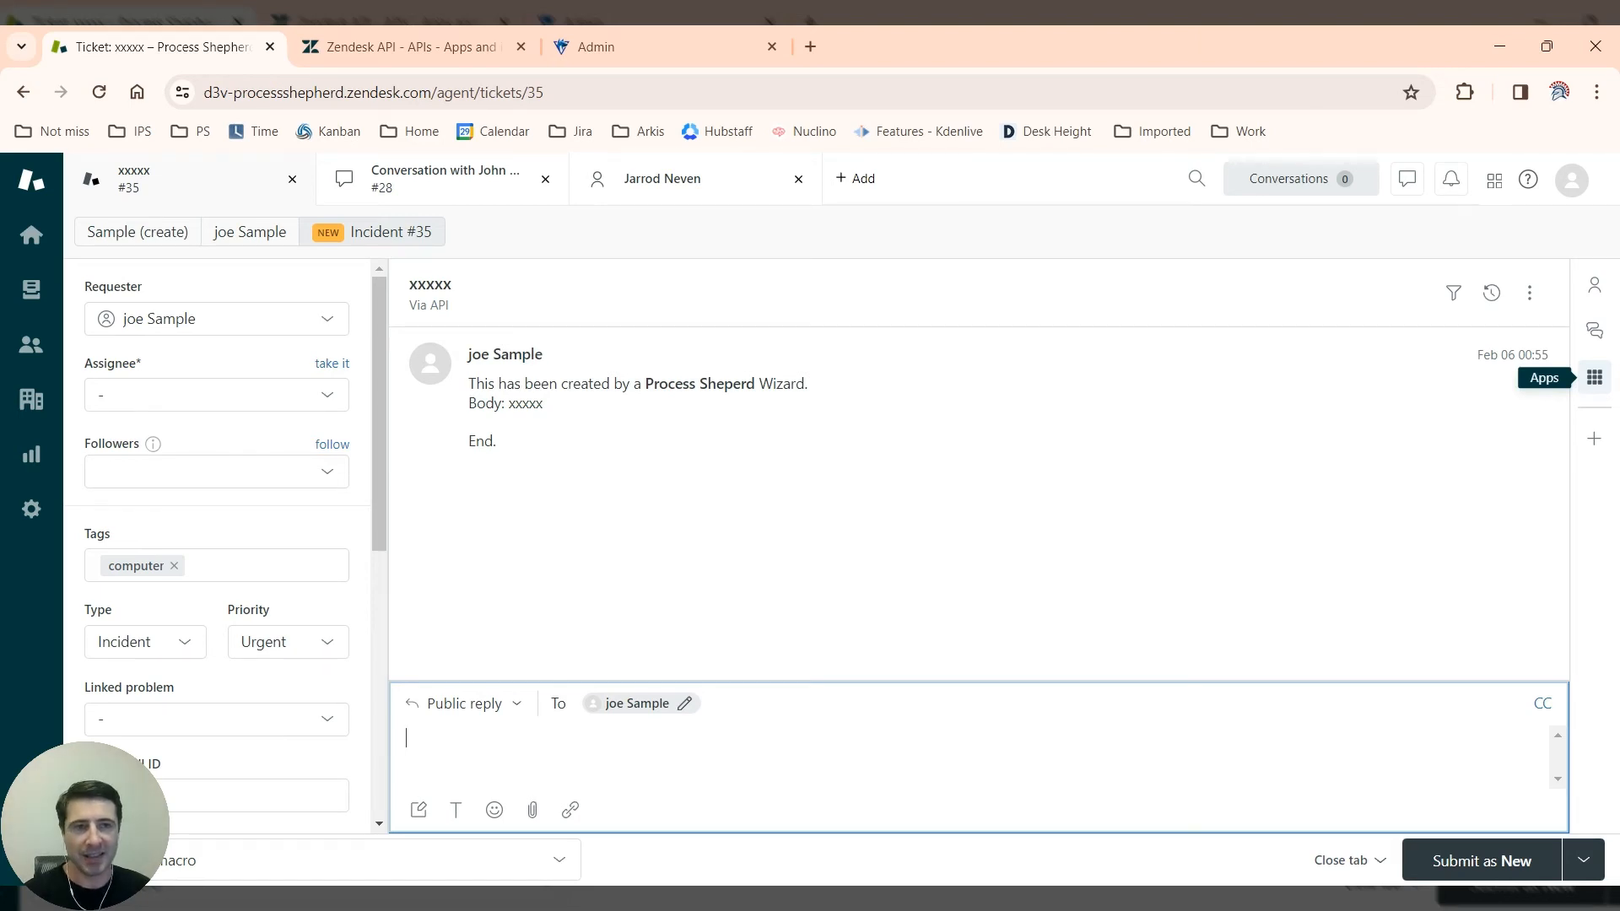
pyautogui.click(1594, 377)
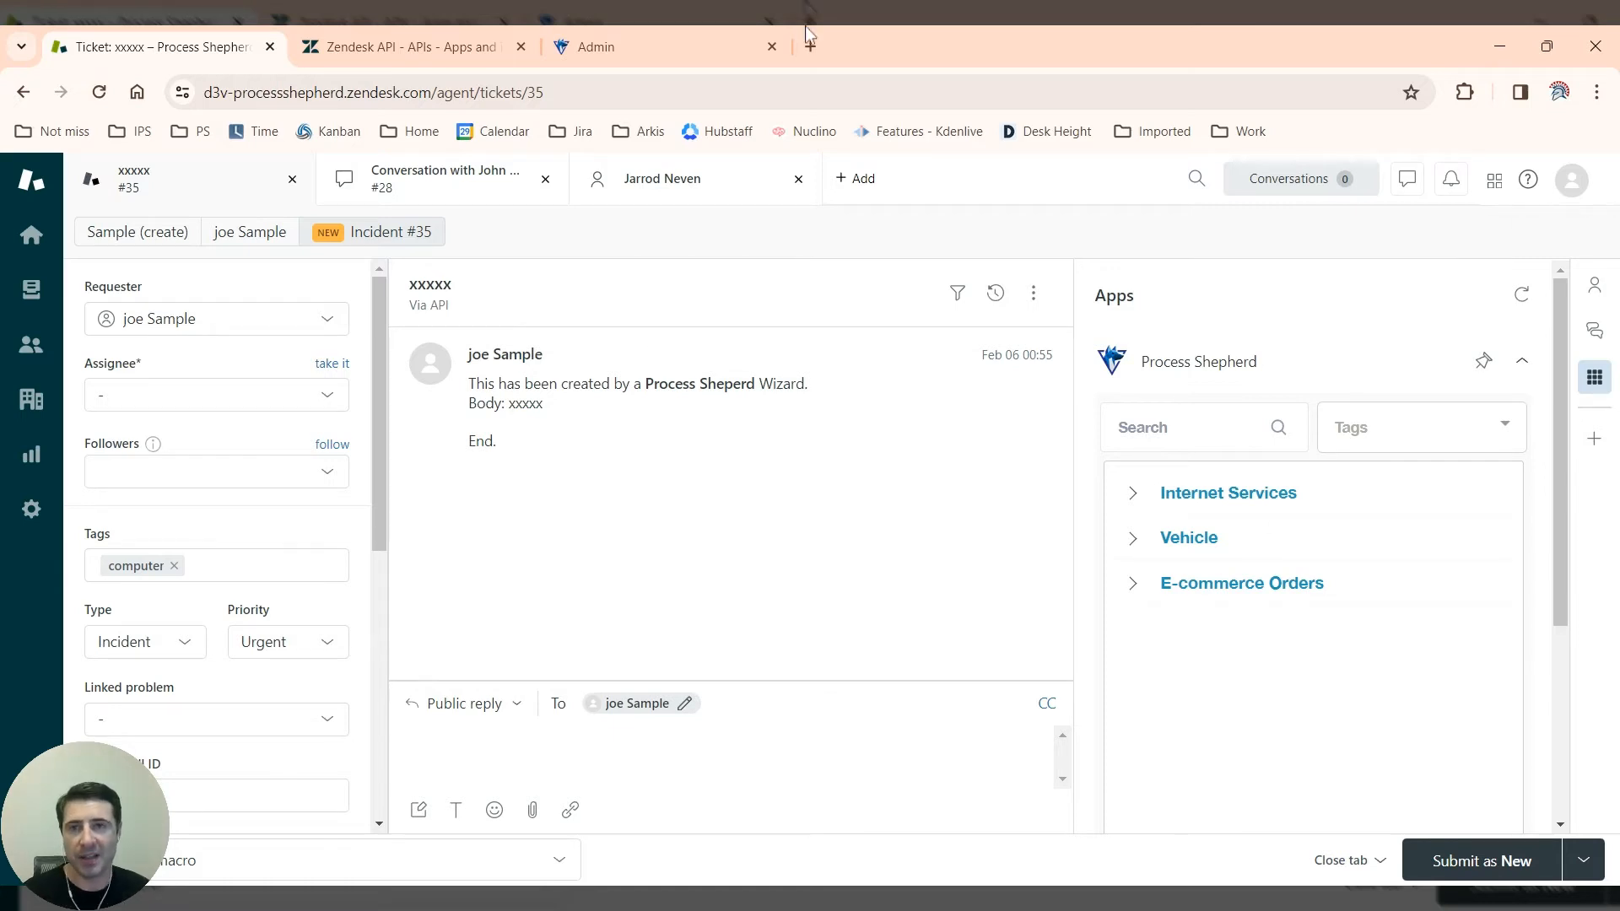
pyautogui.click(1133, 540)
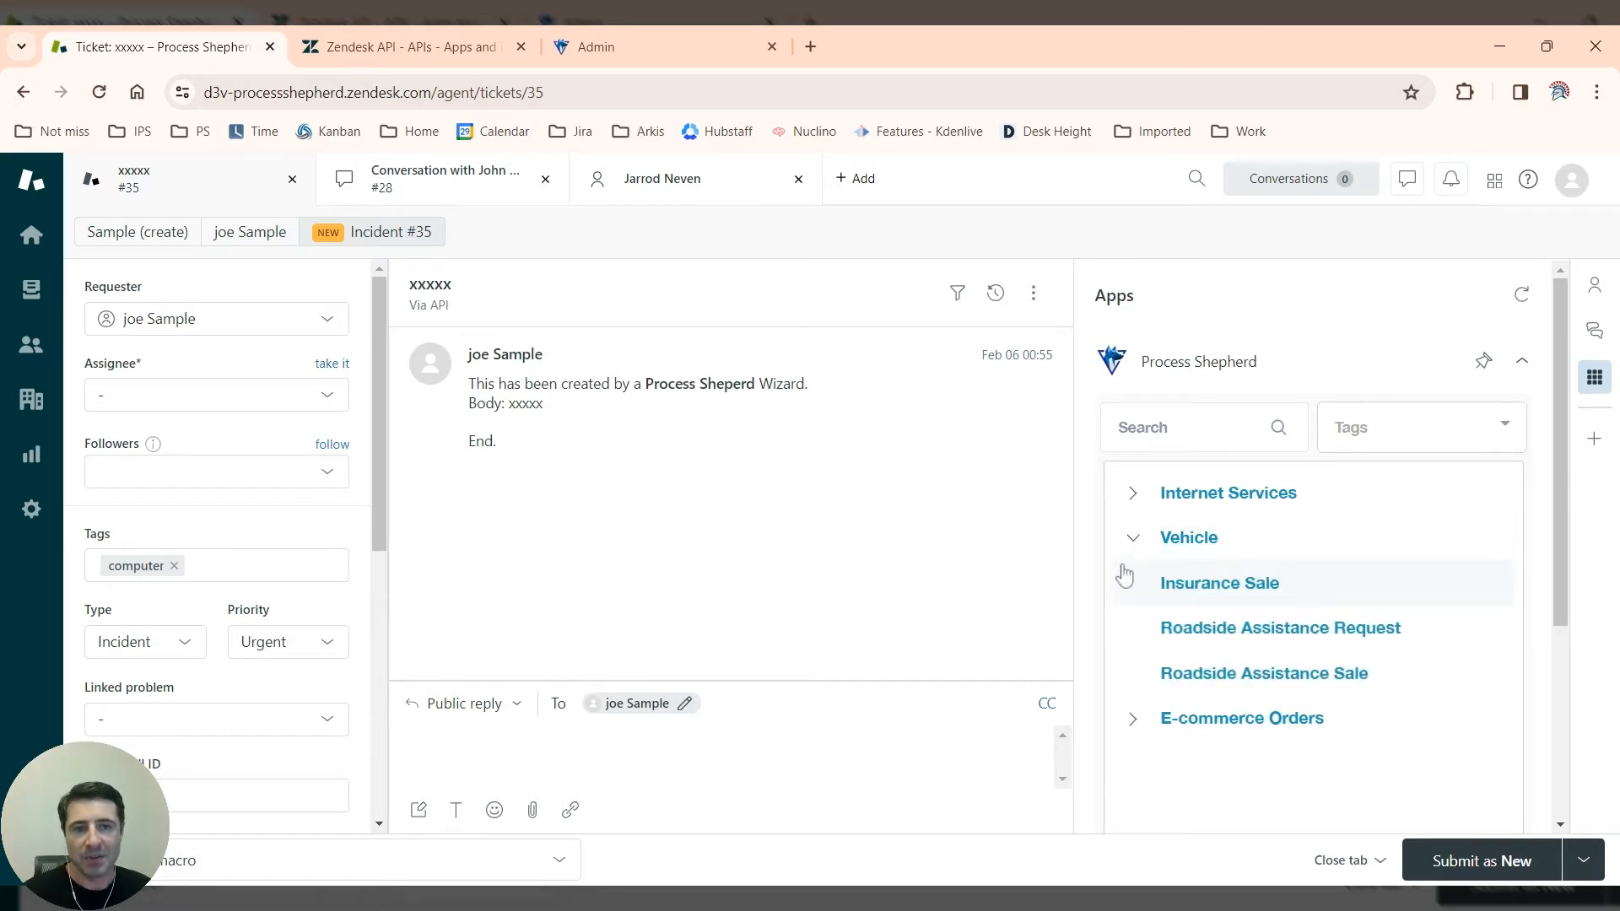
# Step: Refresh the Zendesk API OAuth clients list and examine the details of the Process Shepherd Integration client
pyautogui.click(611, 39)
pyautogui.click(428, 49)
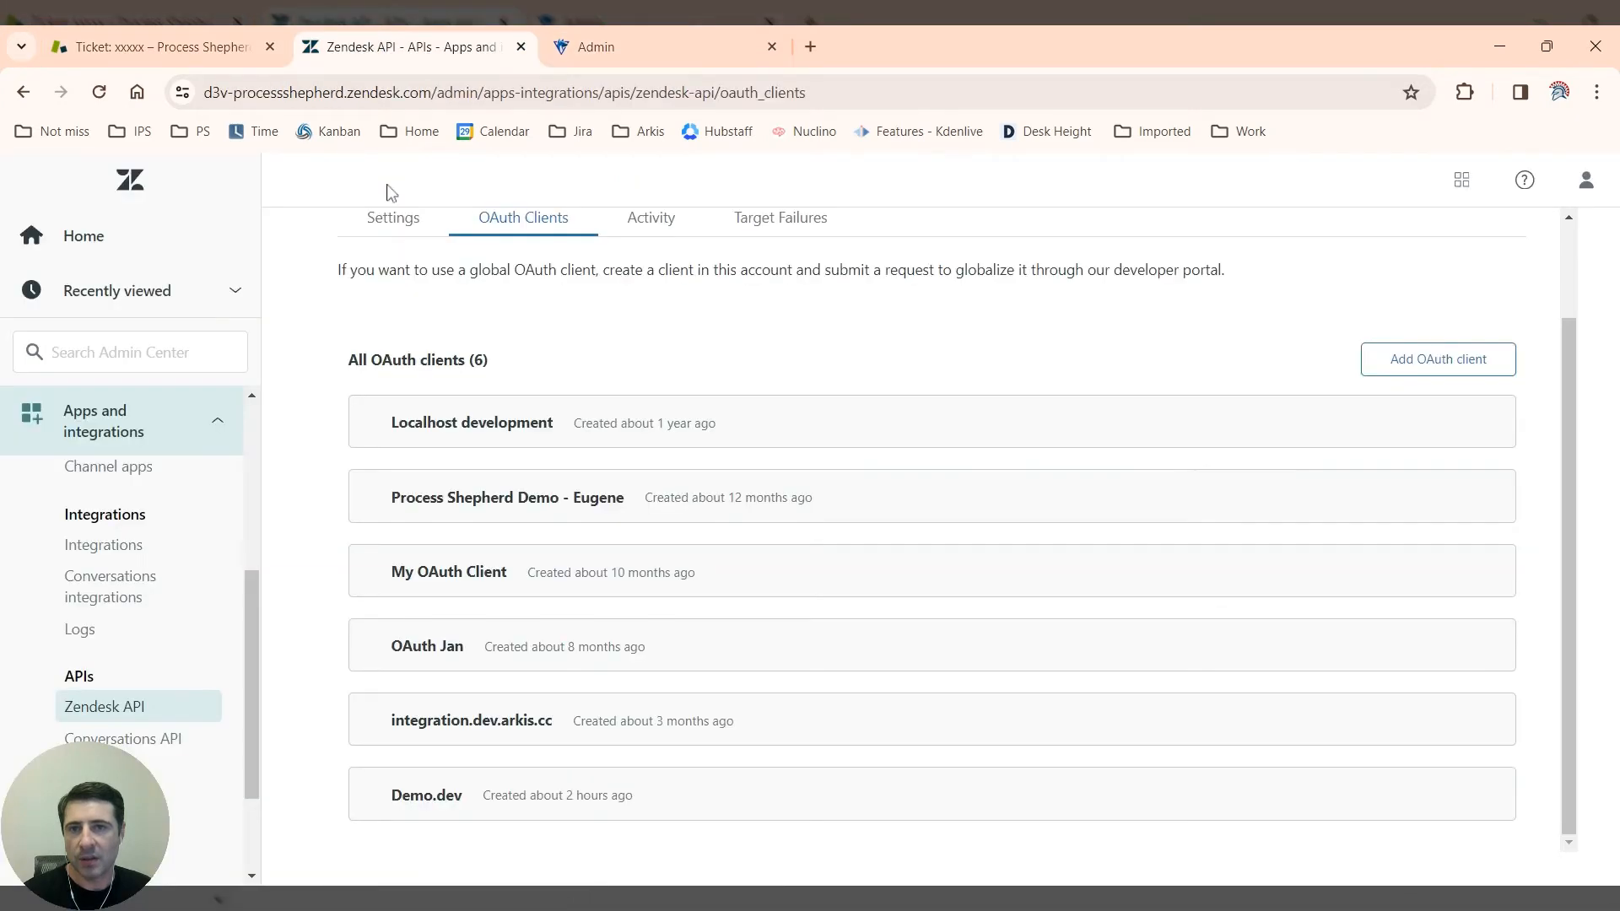
pyautogui.click(94, 98)
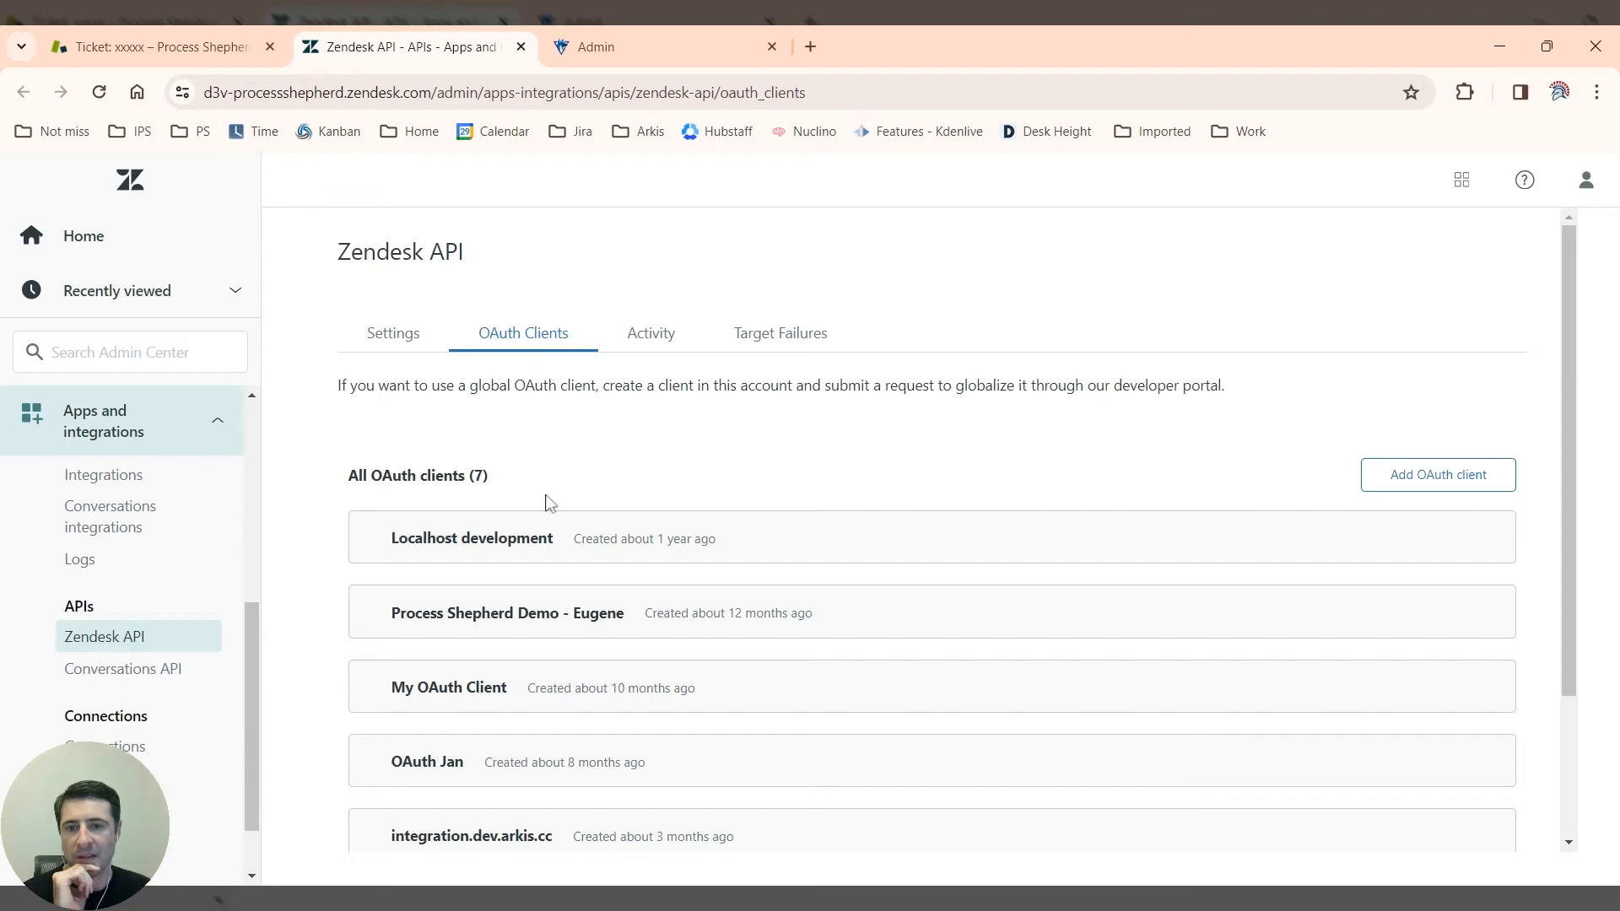
pyautogui.scroll(-2, 550, 503)
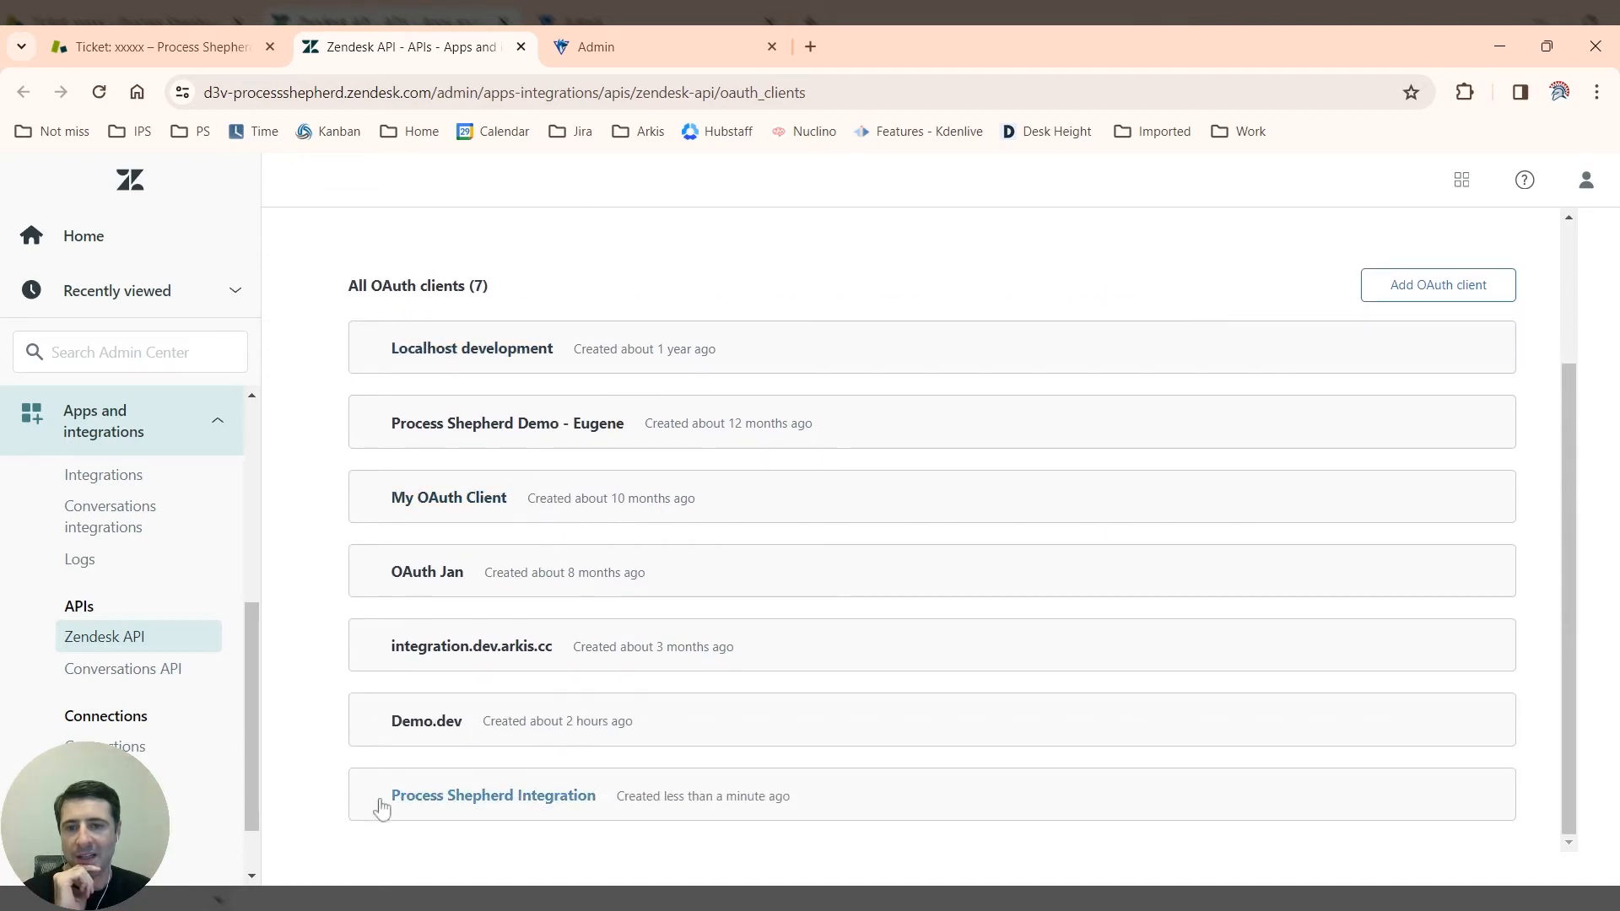
pyautogui.moveTo(381, 808); pyautogui.dragTo(590, 820)
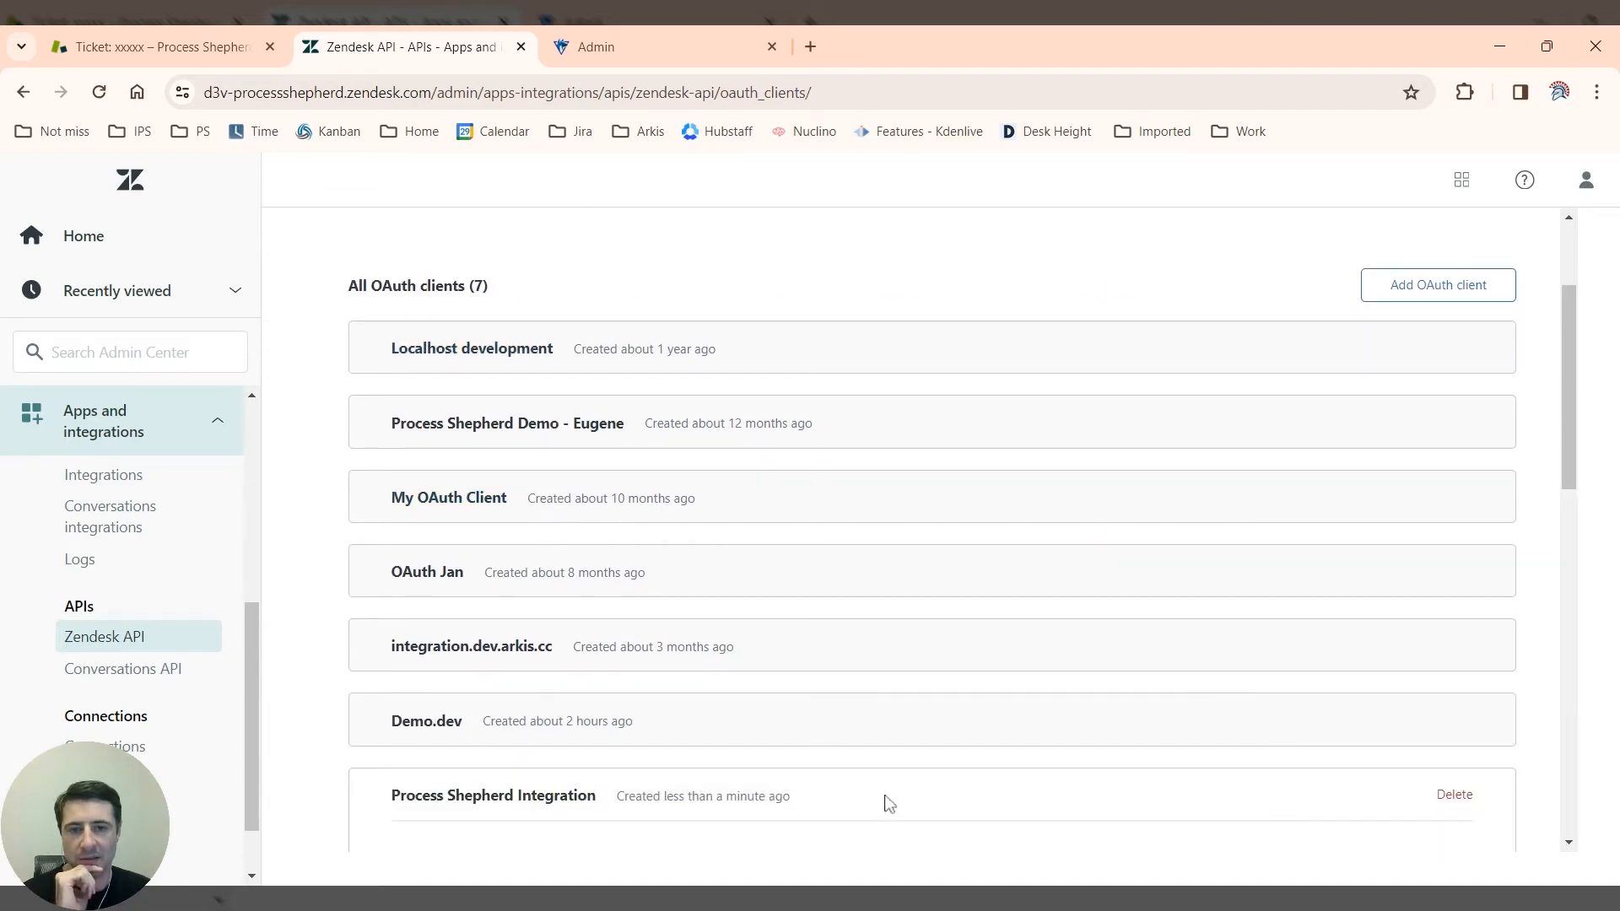
pyautogui.scroll(-5, 882, 731)
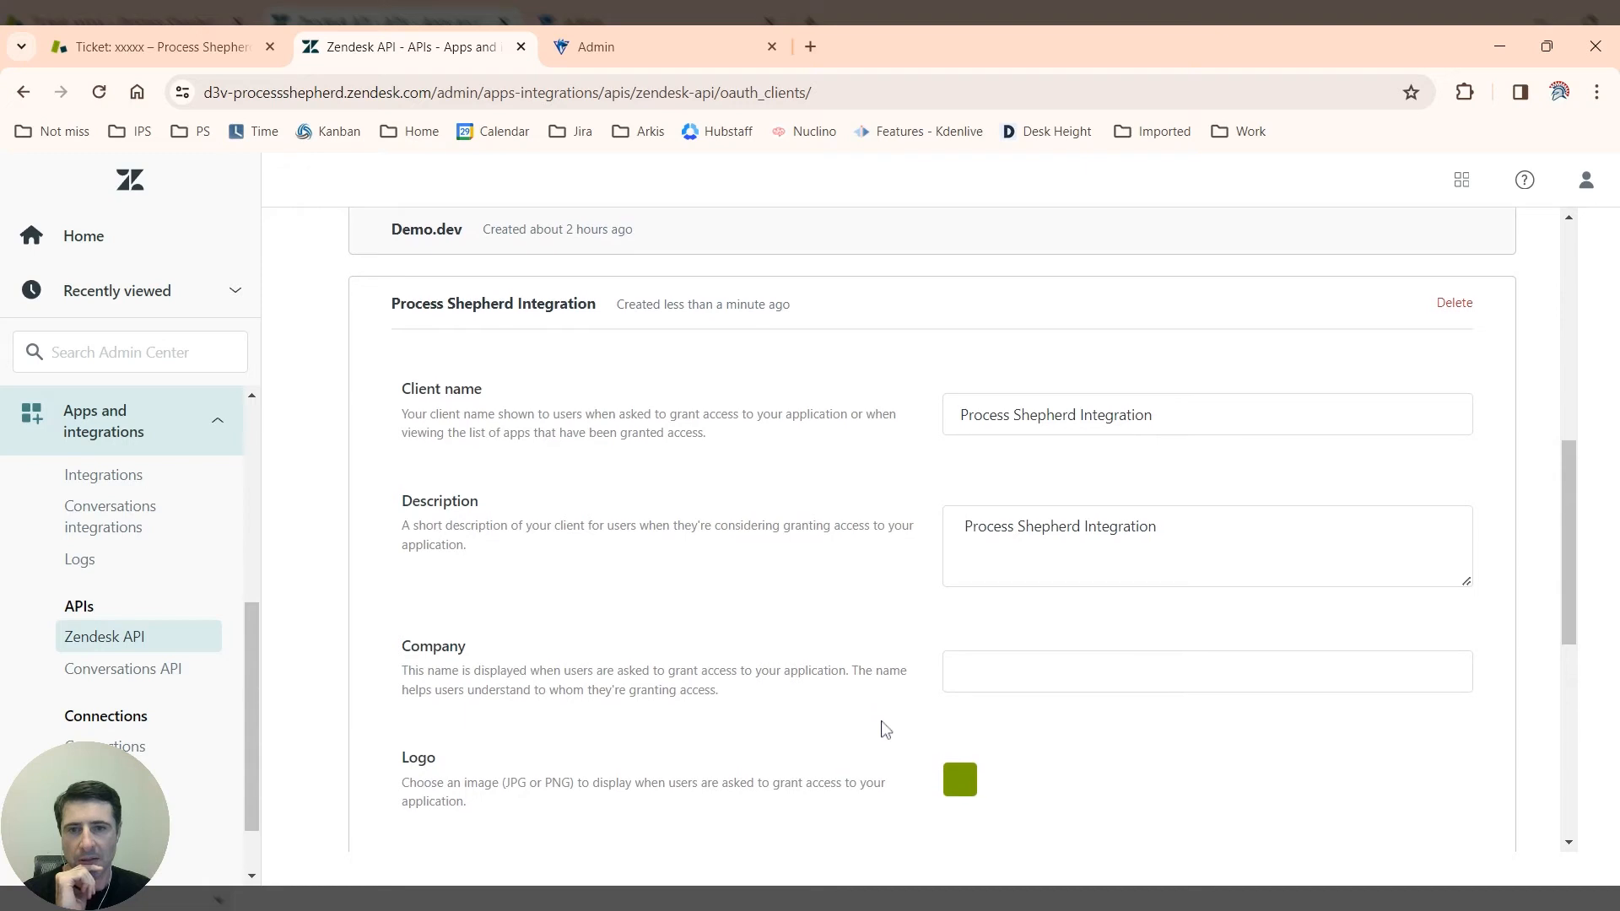
pyautogui.scroll(-1, 881, 727)
# Step: Switch to the Process Shepherd admin site, test the zendesk integration's connection and close its properties
pyautogui.click(632, 40)
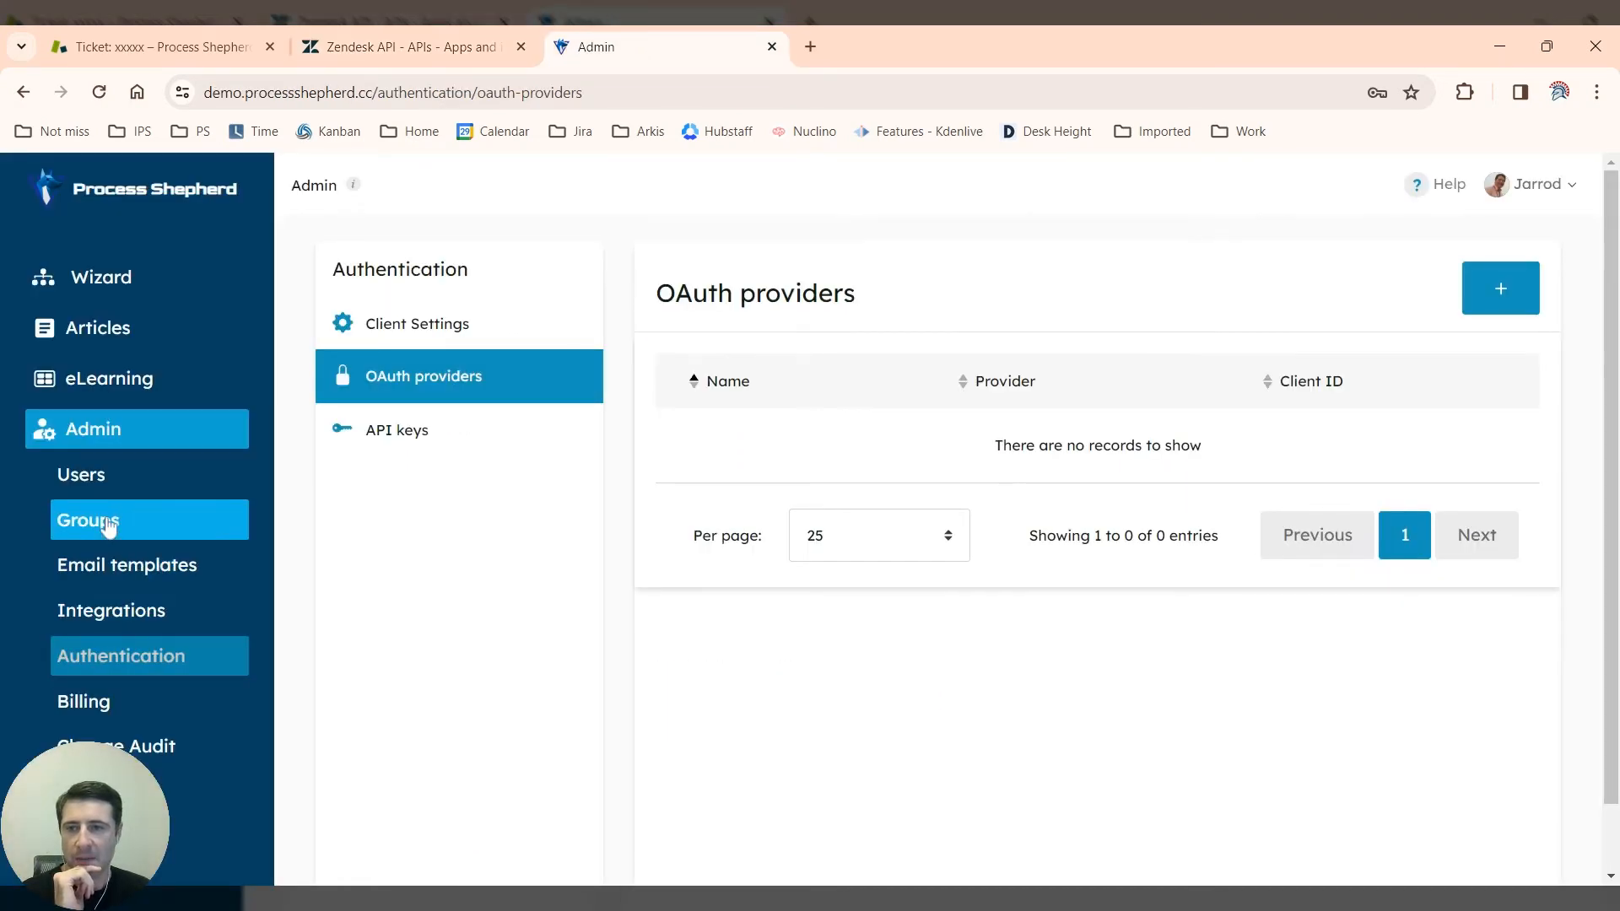
pyautogui.click(135, 610)
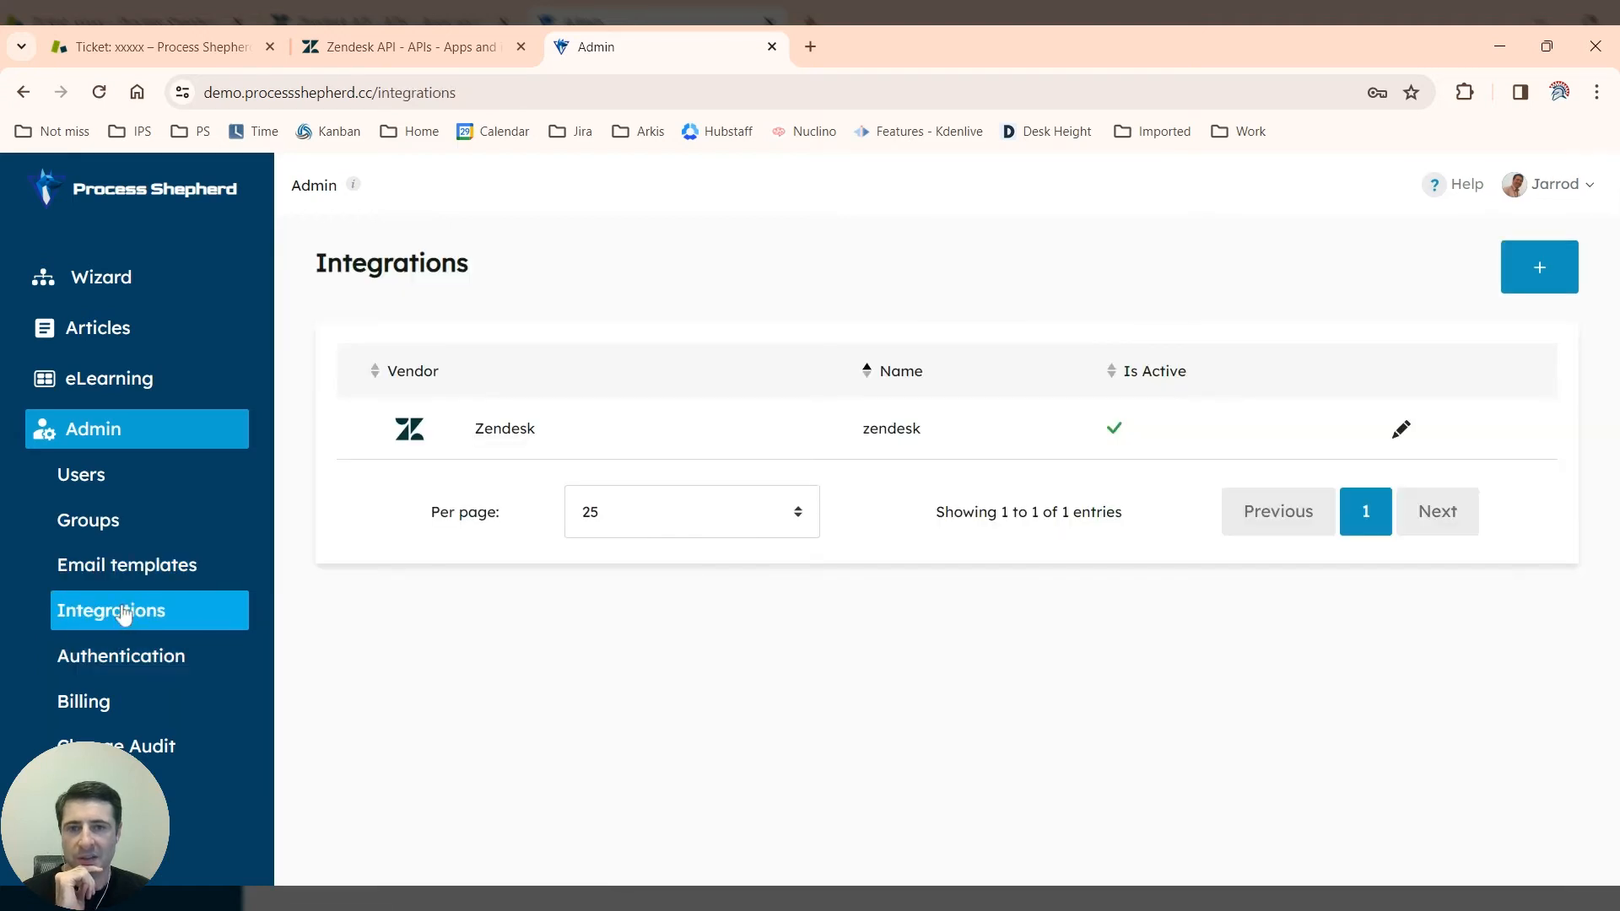
pyautogui.click(1400, 430)
pyautogui.scroll(-1, 928, 658)
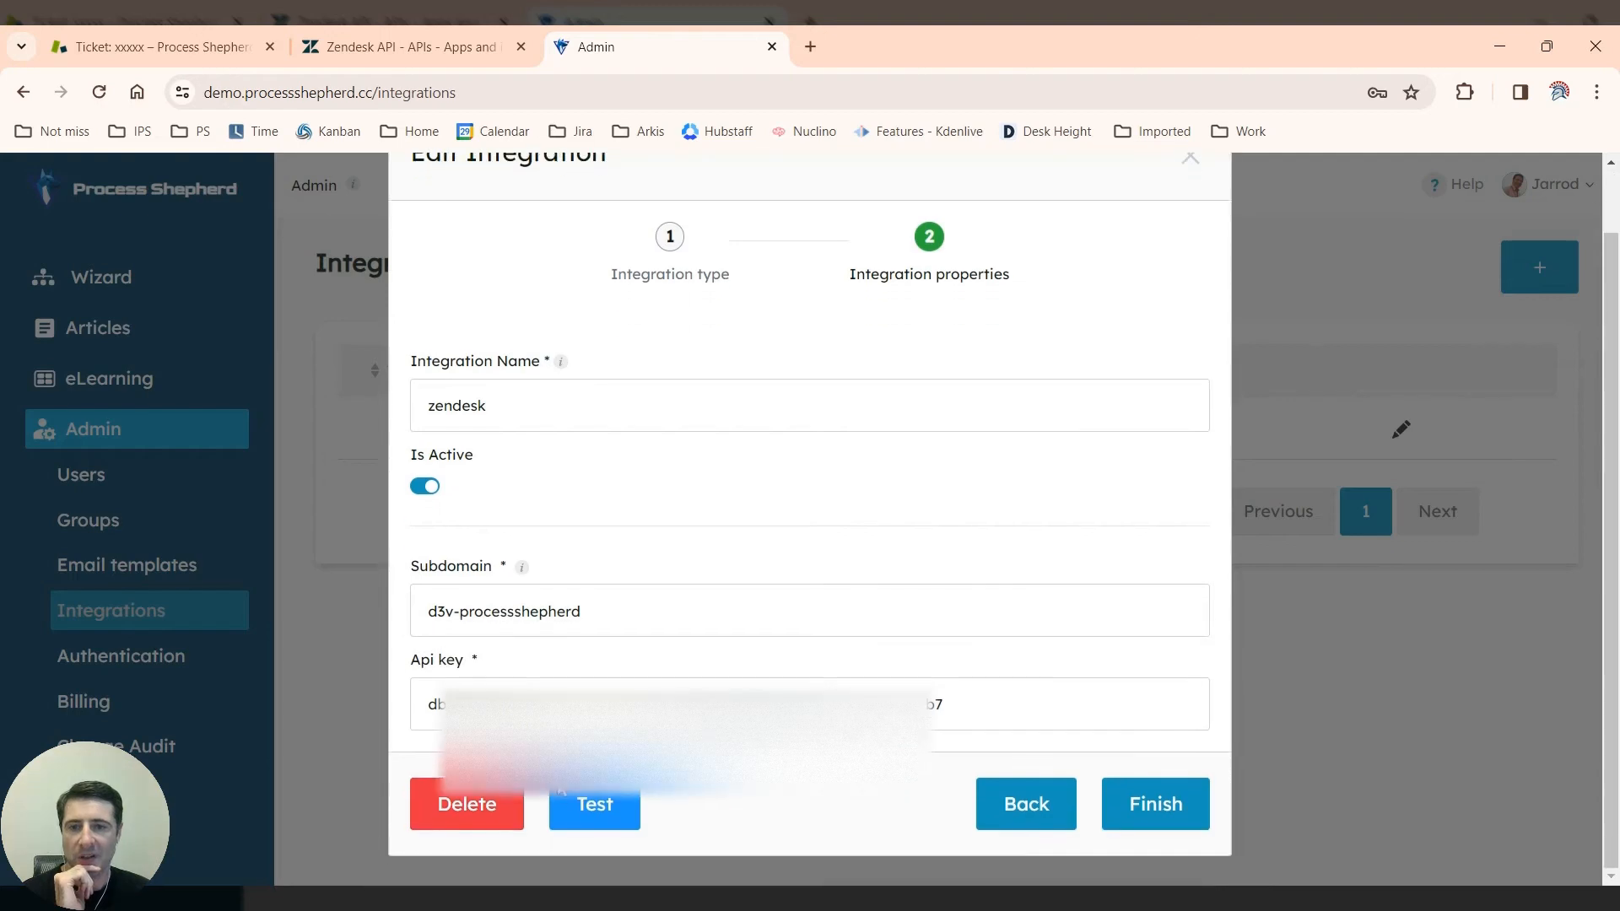
pyautogui.click(597, 814)
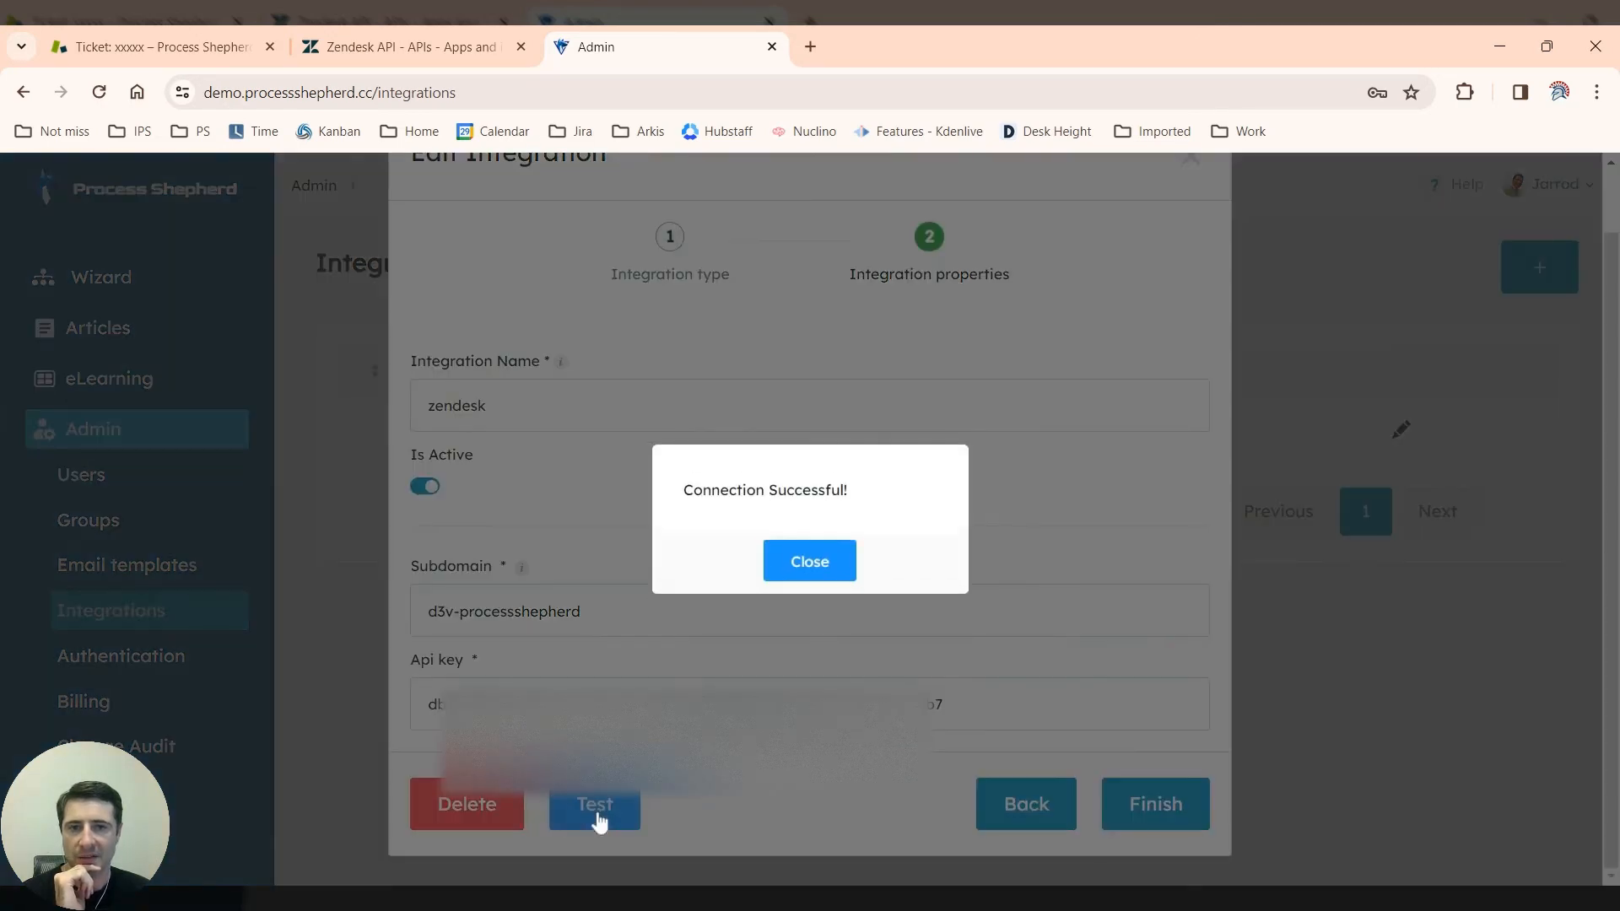
pyautogui.click(804, 574)
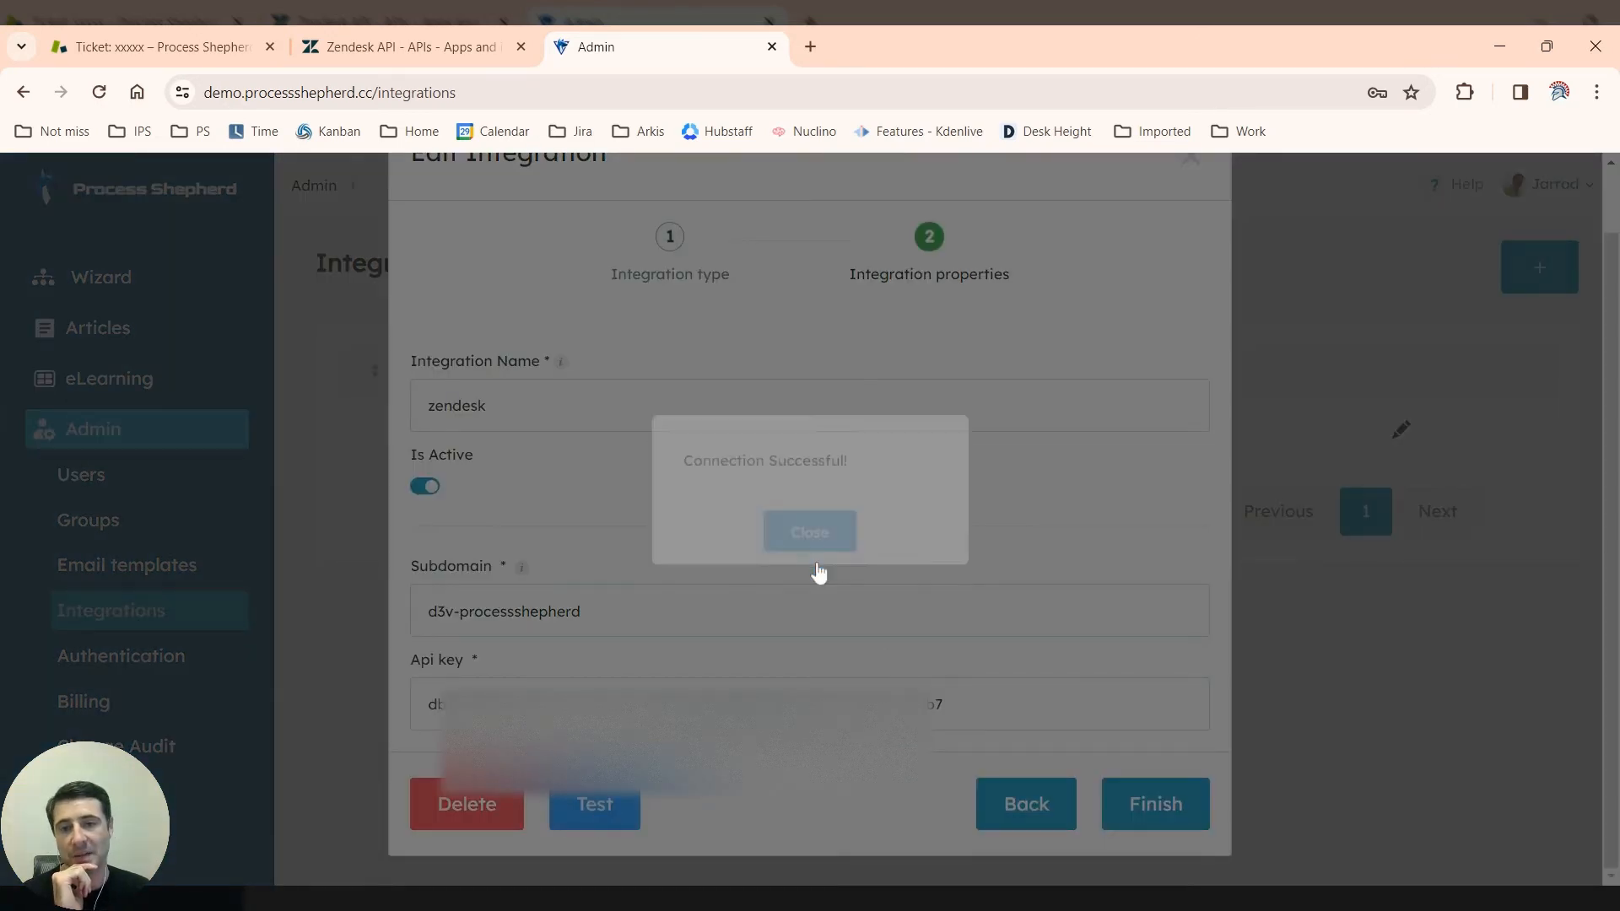
pyautogui.scroll(1, 818, 574)
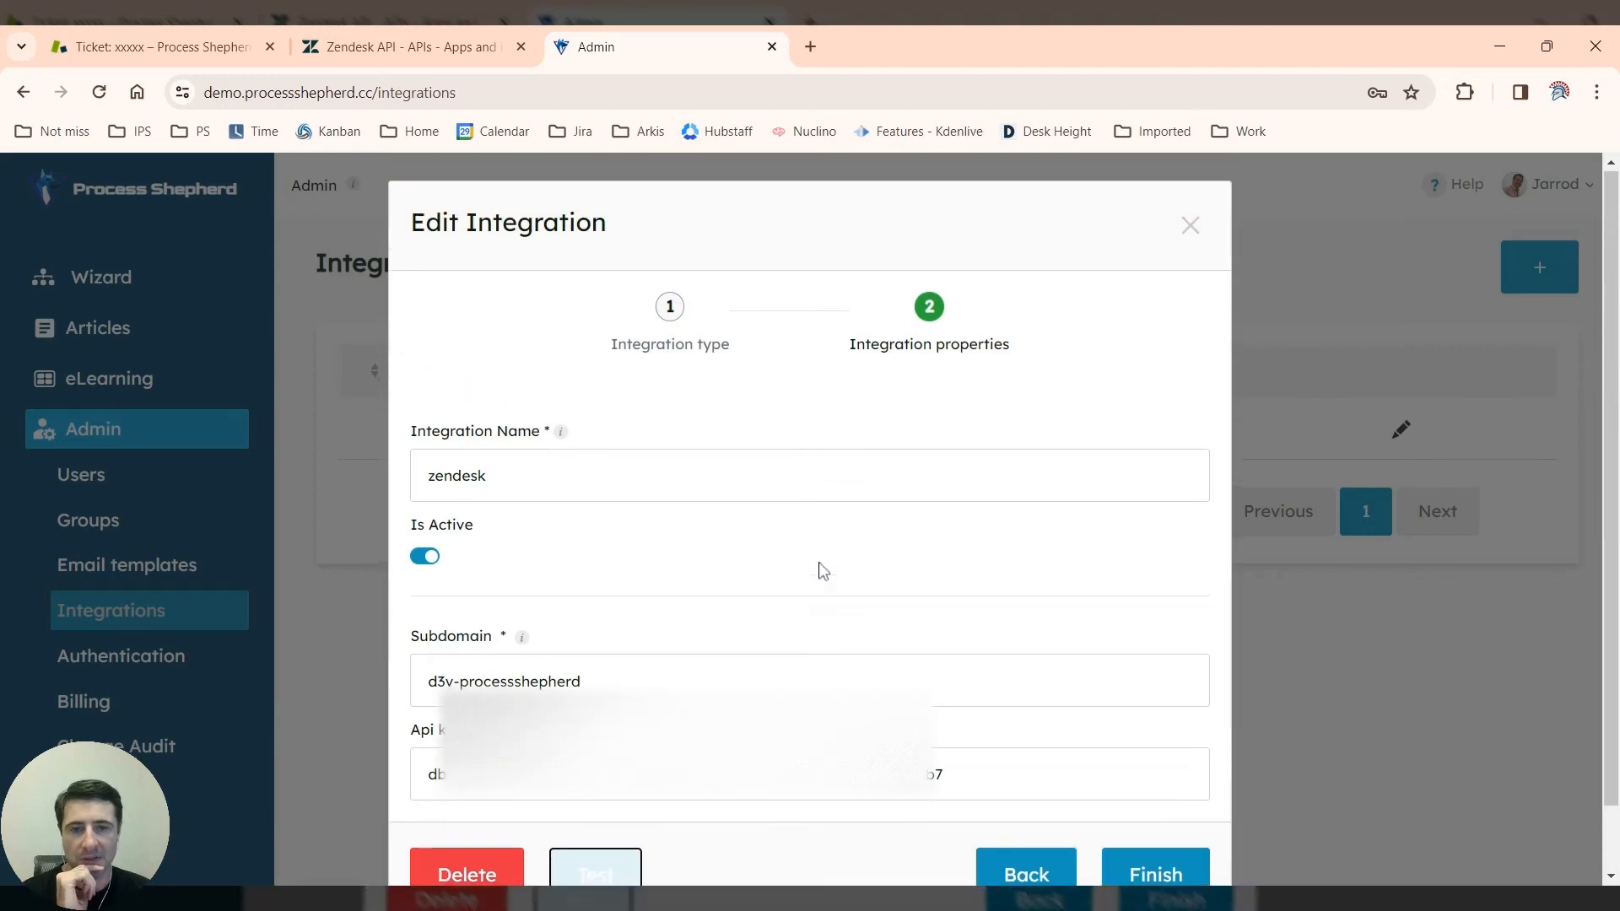
pyautogui.click(1187, 241)
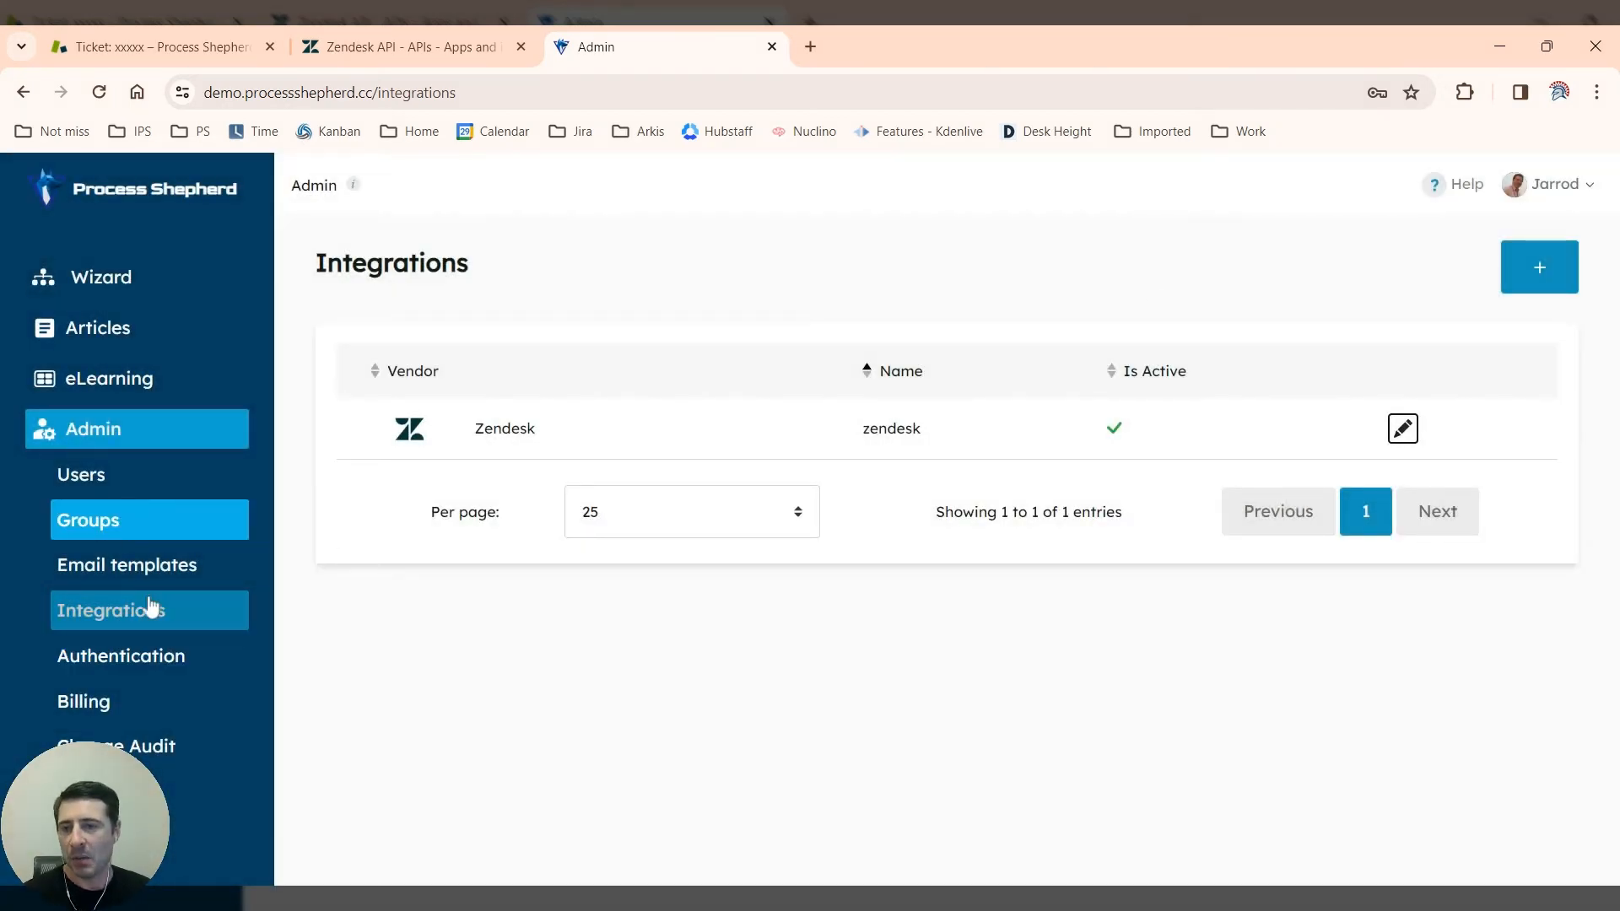
# Step: Start a new OAuth provider in the Authentication settings, naming it Zendesk and choosing Zendesk as its provider
pyautogui.click(149, 670)
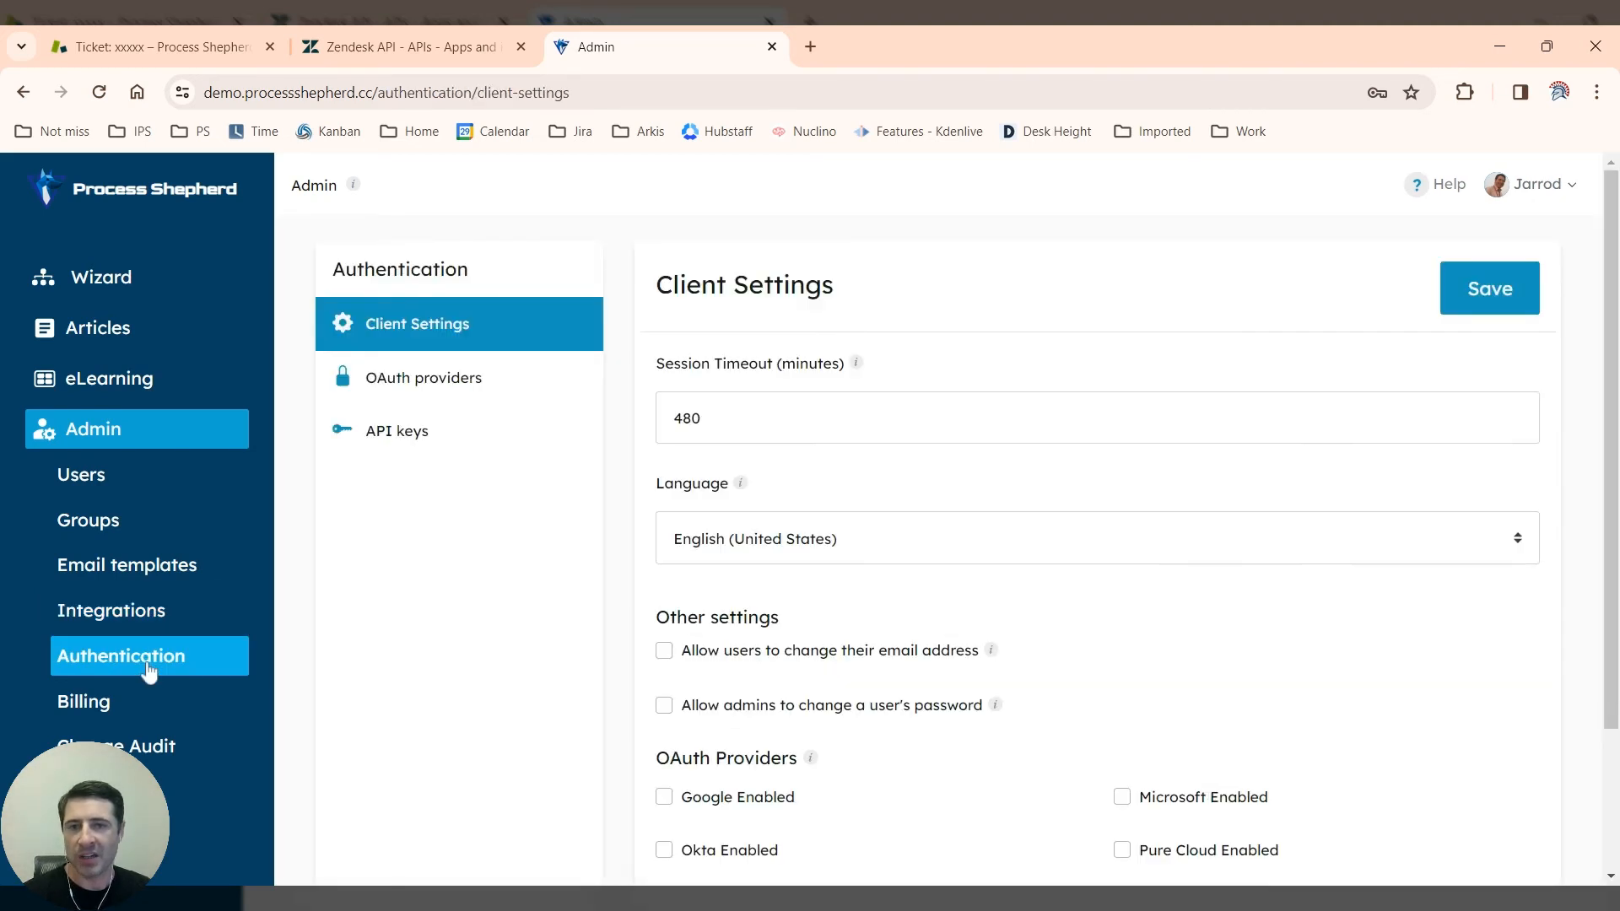
pyautogui.click(443, 386)
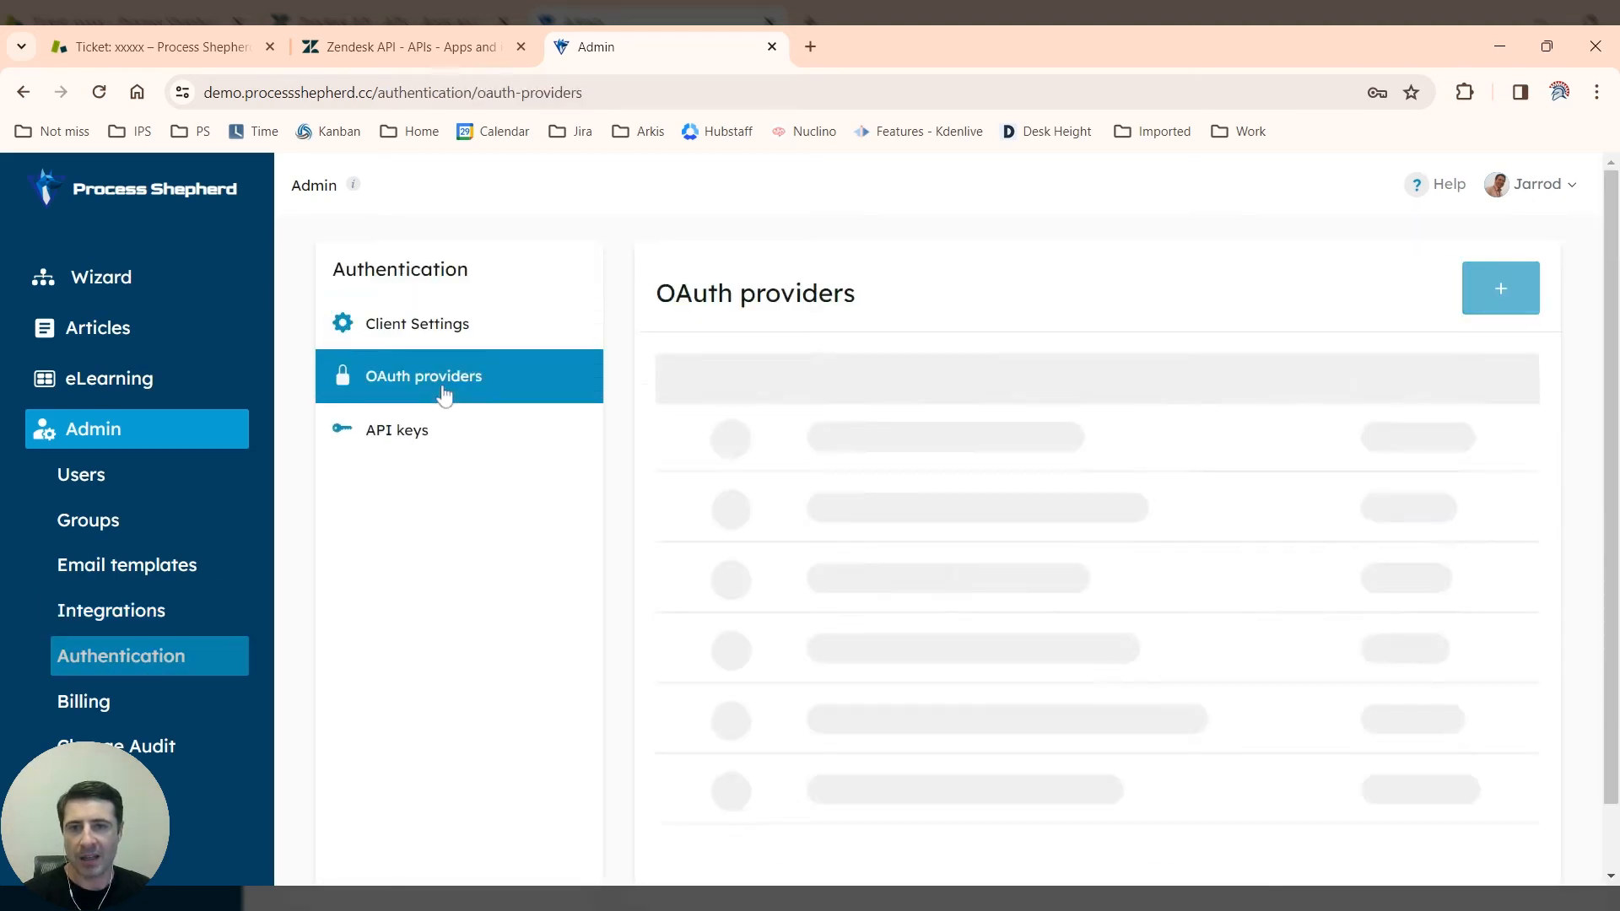
pyautogui.click(1501, 293)
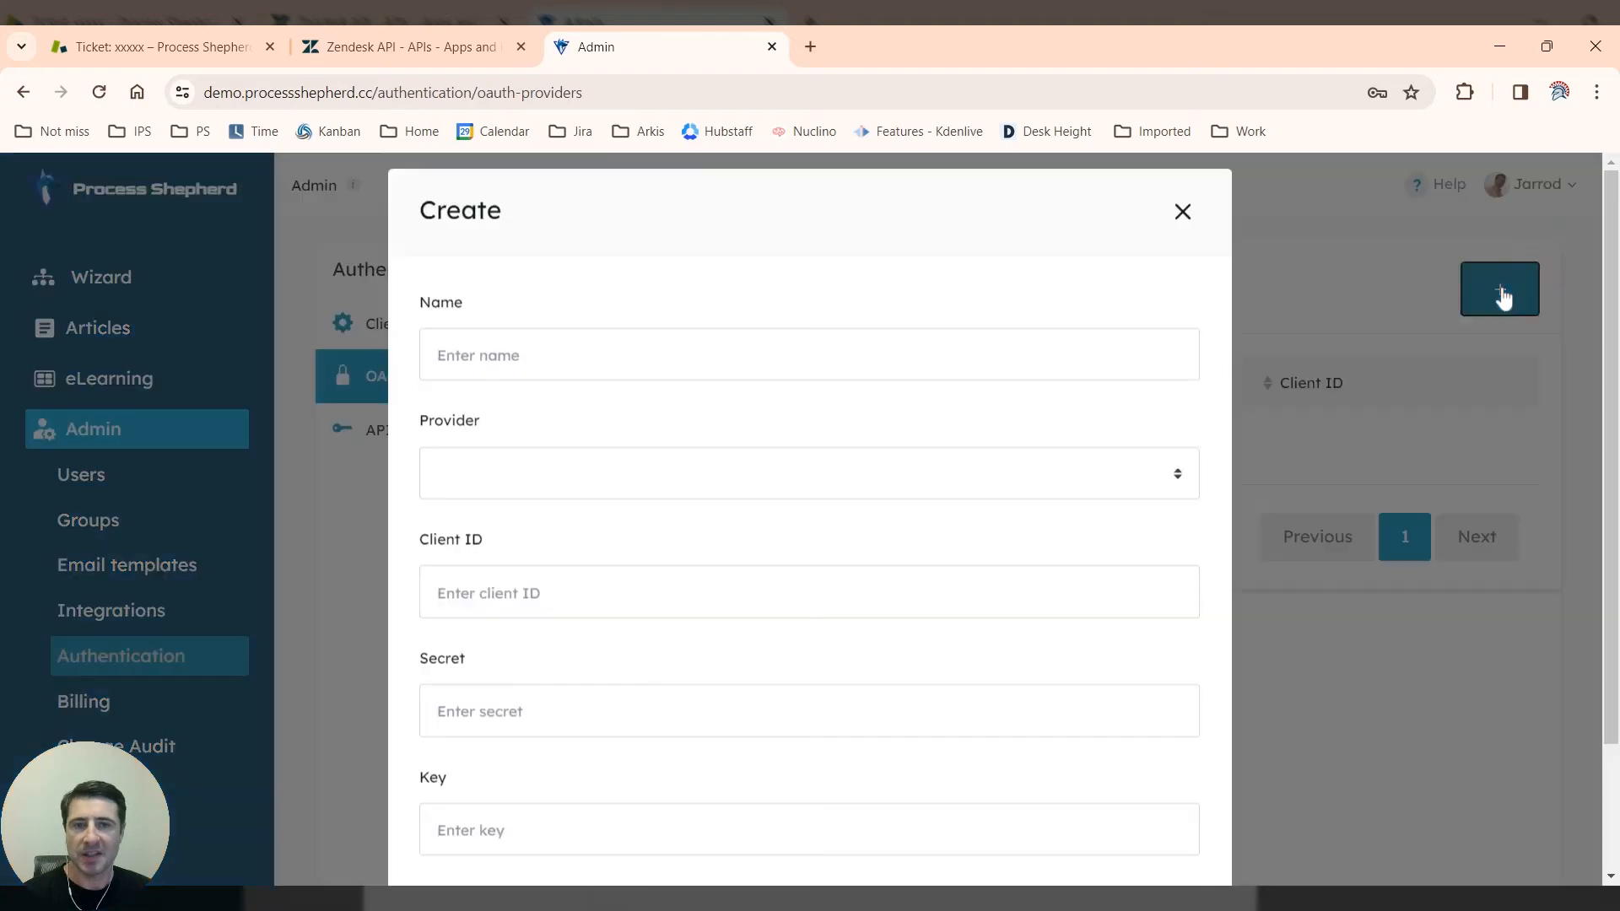
pyautogui.click(810, 368)
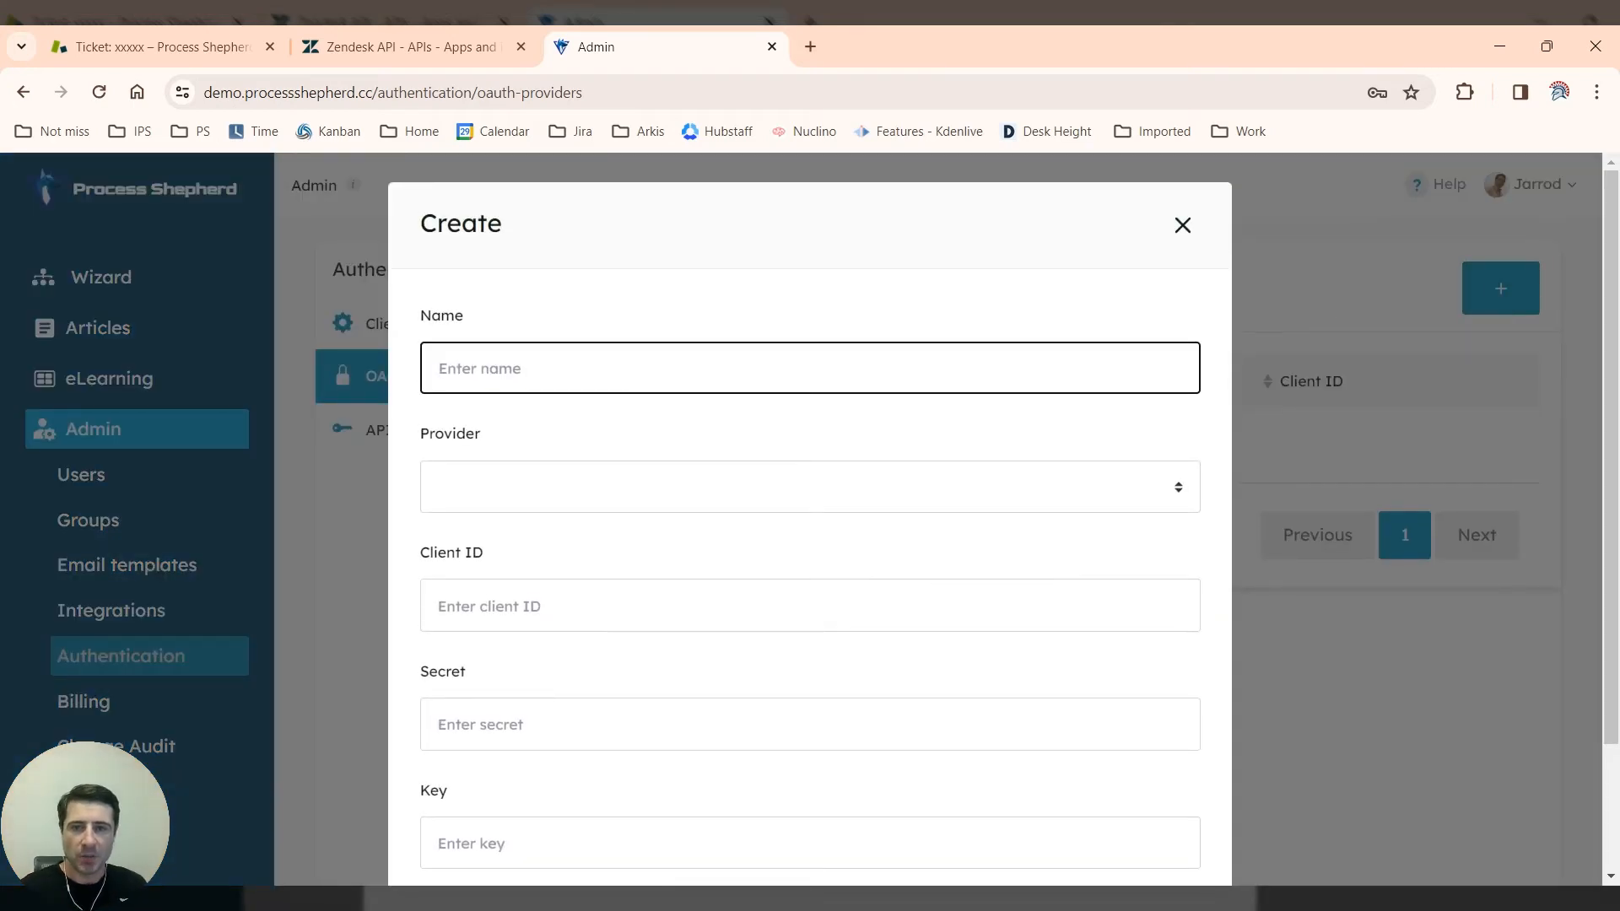
pyautogui.write('Zendesk')
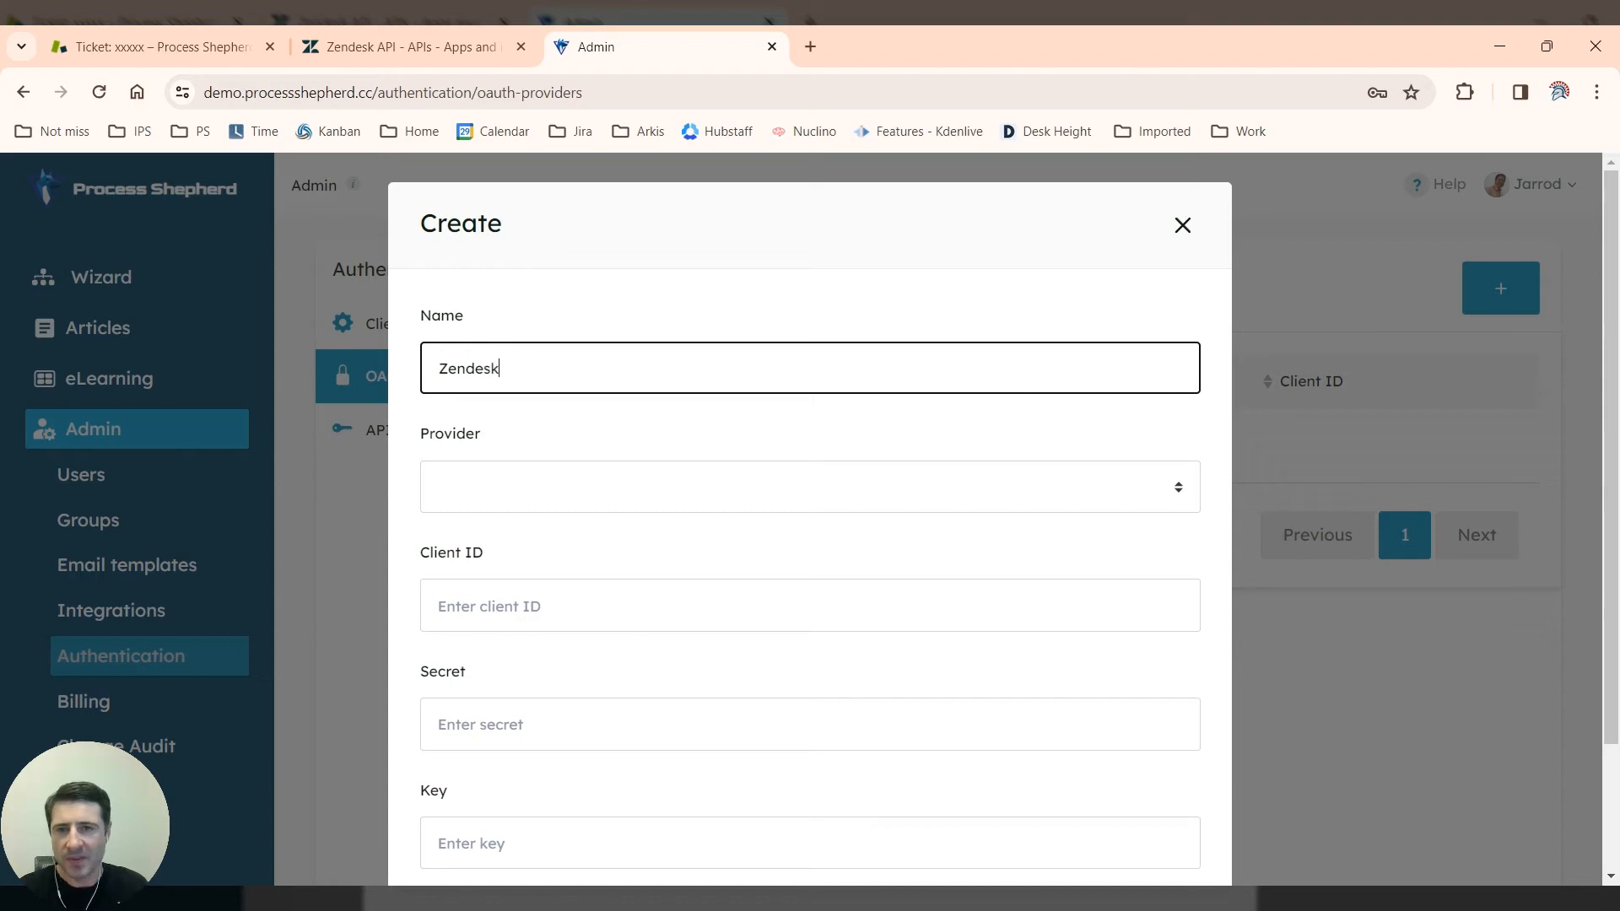
pyautogui.press('Tab')
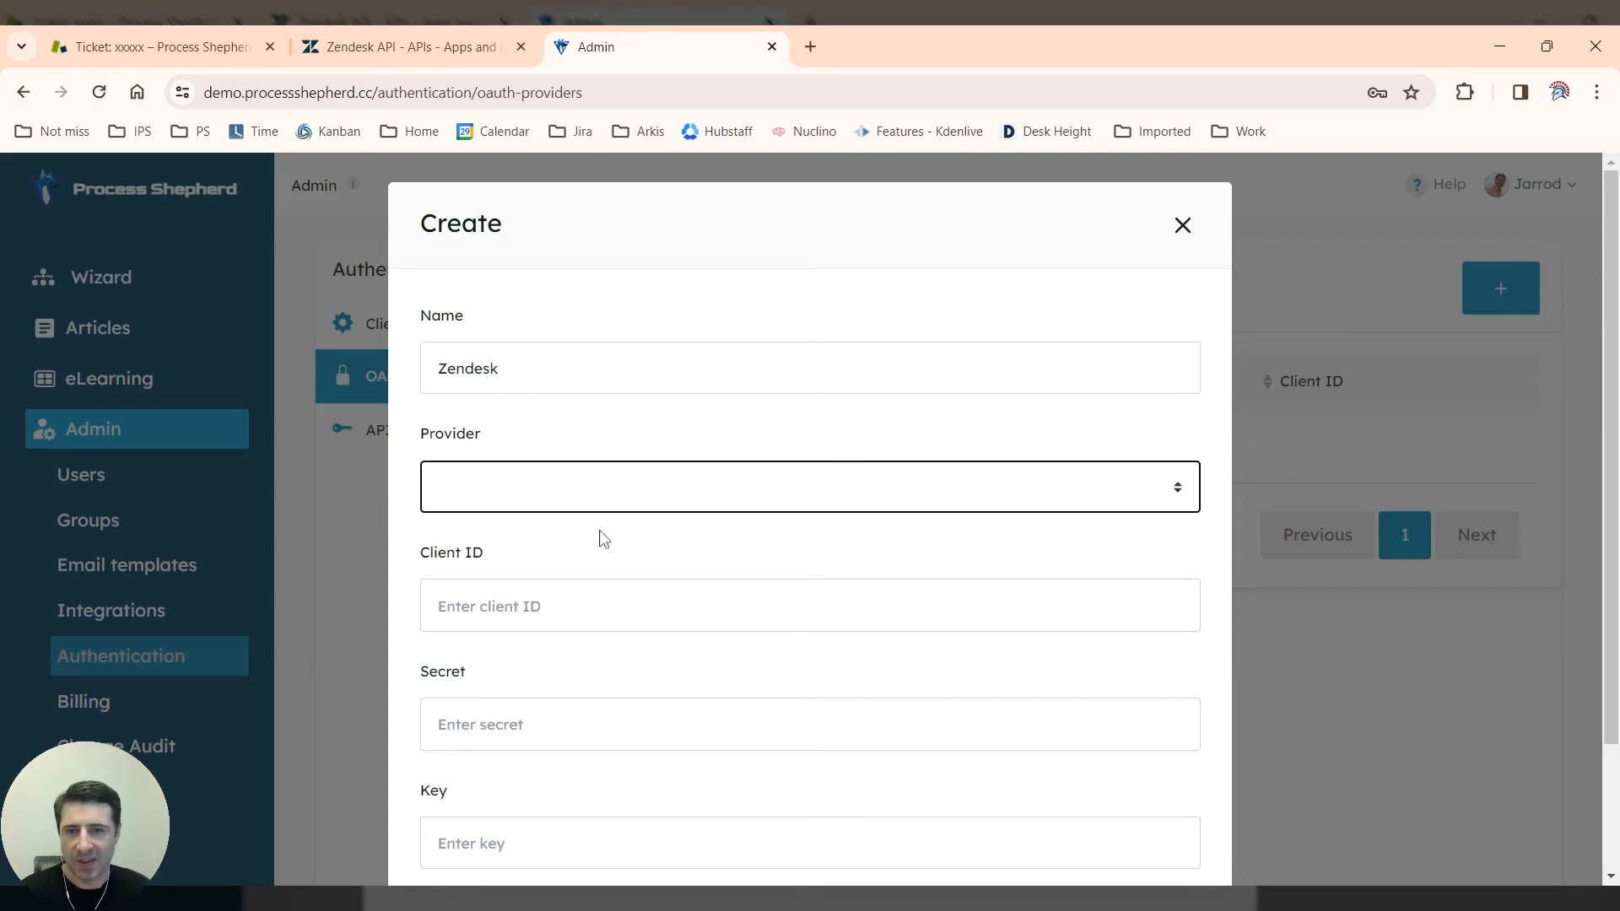
pyautogui.press('z')
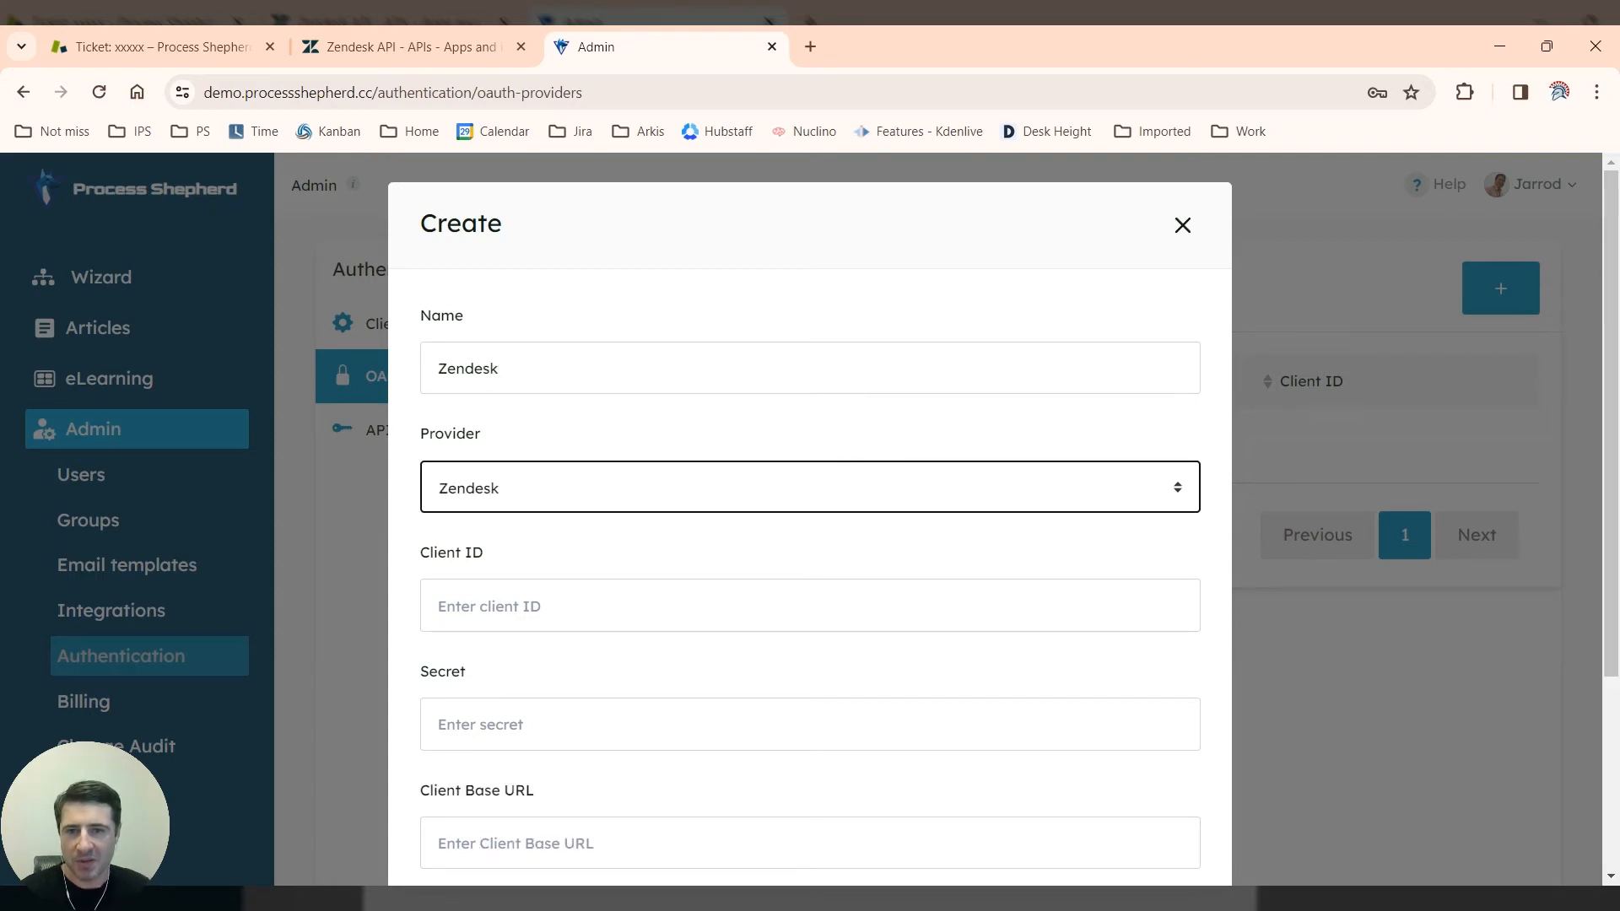
# Step: Copy the unique identifier process-shepherd-integration from the Zendesk OAuth client into the new provider's Client ID in Process Shepherd
pyautogui.scroll(-1, 448, 515)
pyautogui.moveTo(422, 483); pyautogui.dragTo(499, 482)
pyautogui.click(412, 49)
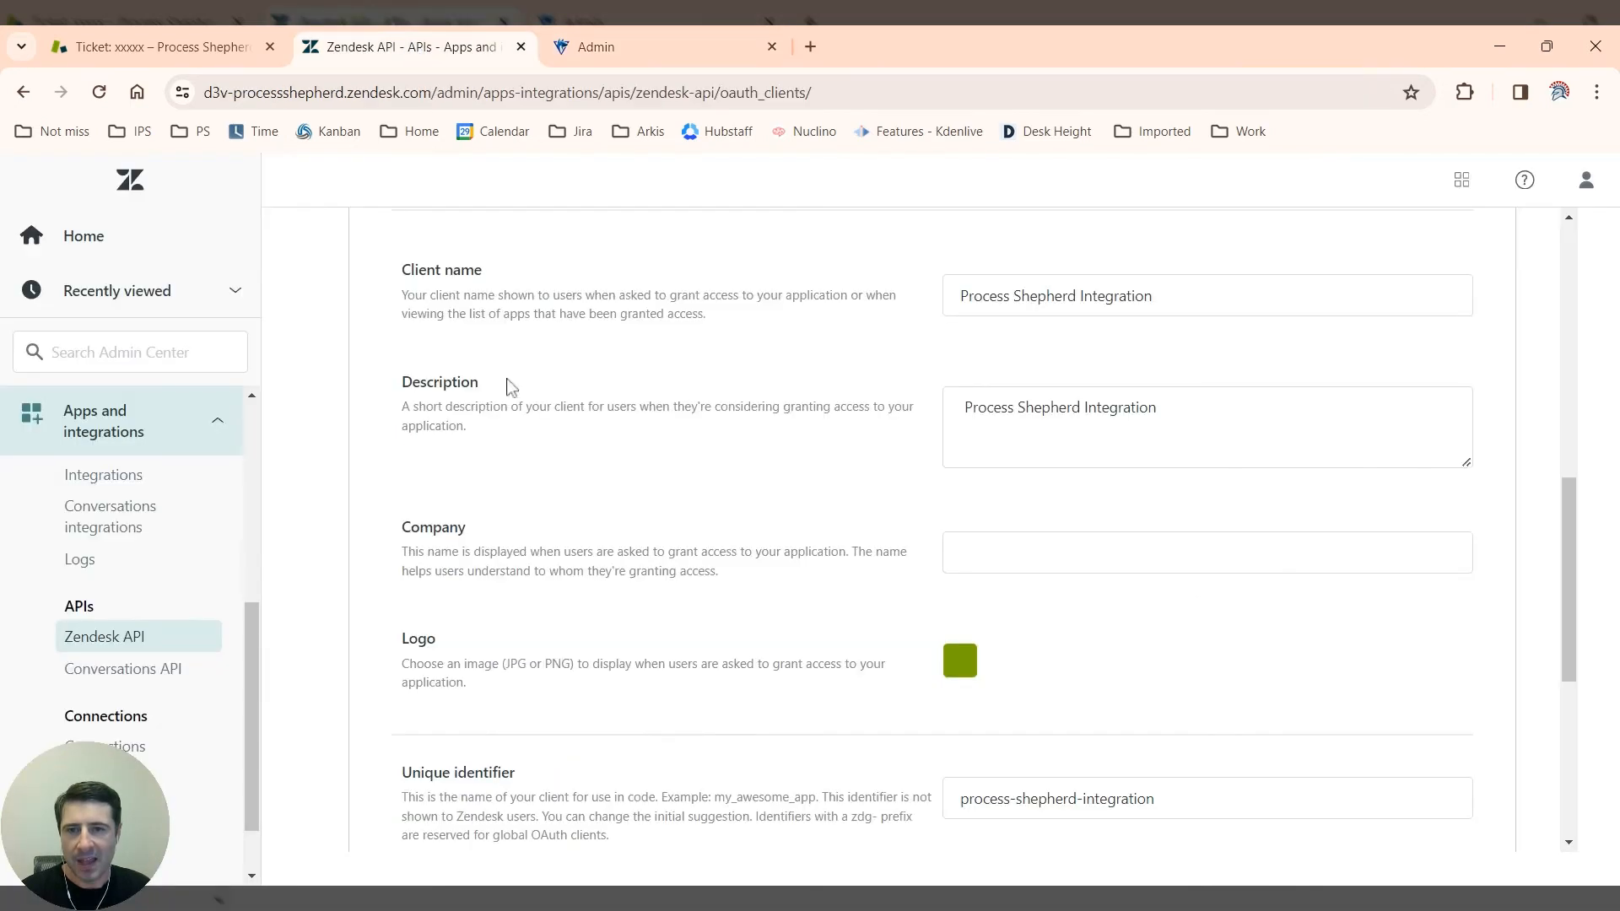
pyautogui.scroll(-1, 928, 548)
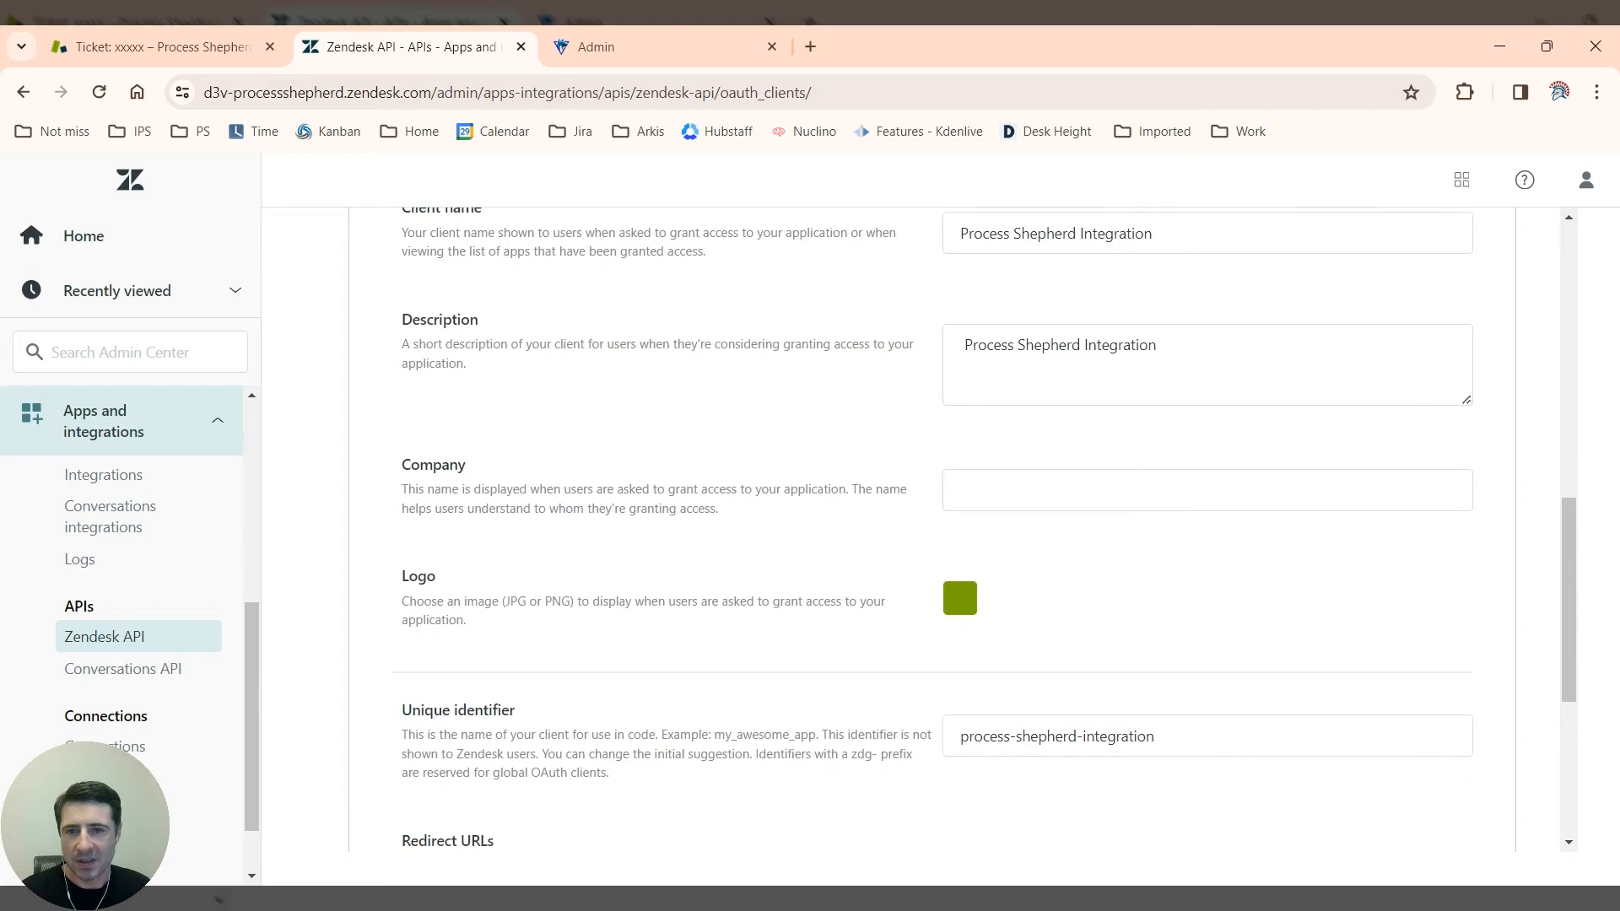
pyautogui.moveTo(403, 704); pyautogui.dragTo(540, 711)
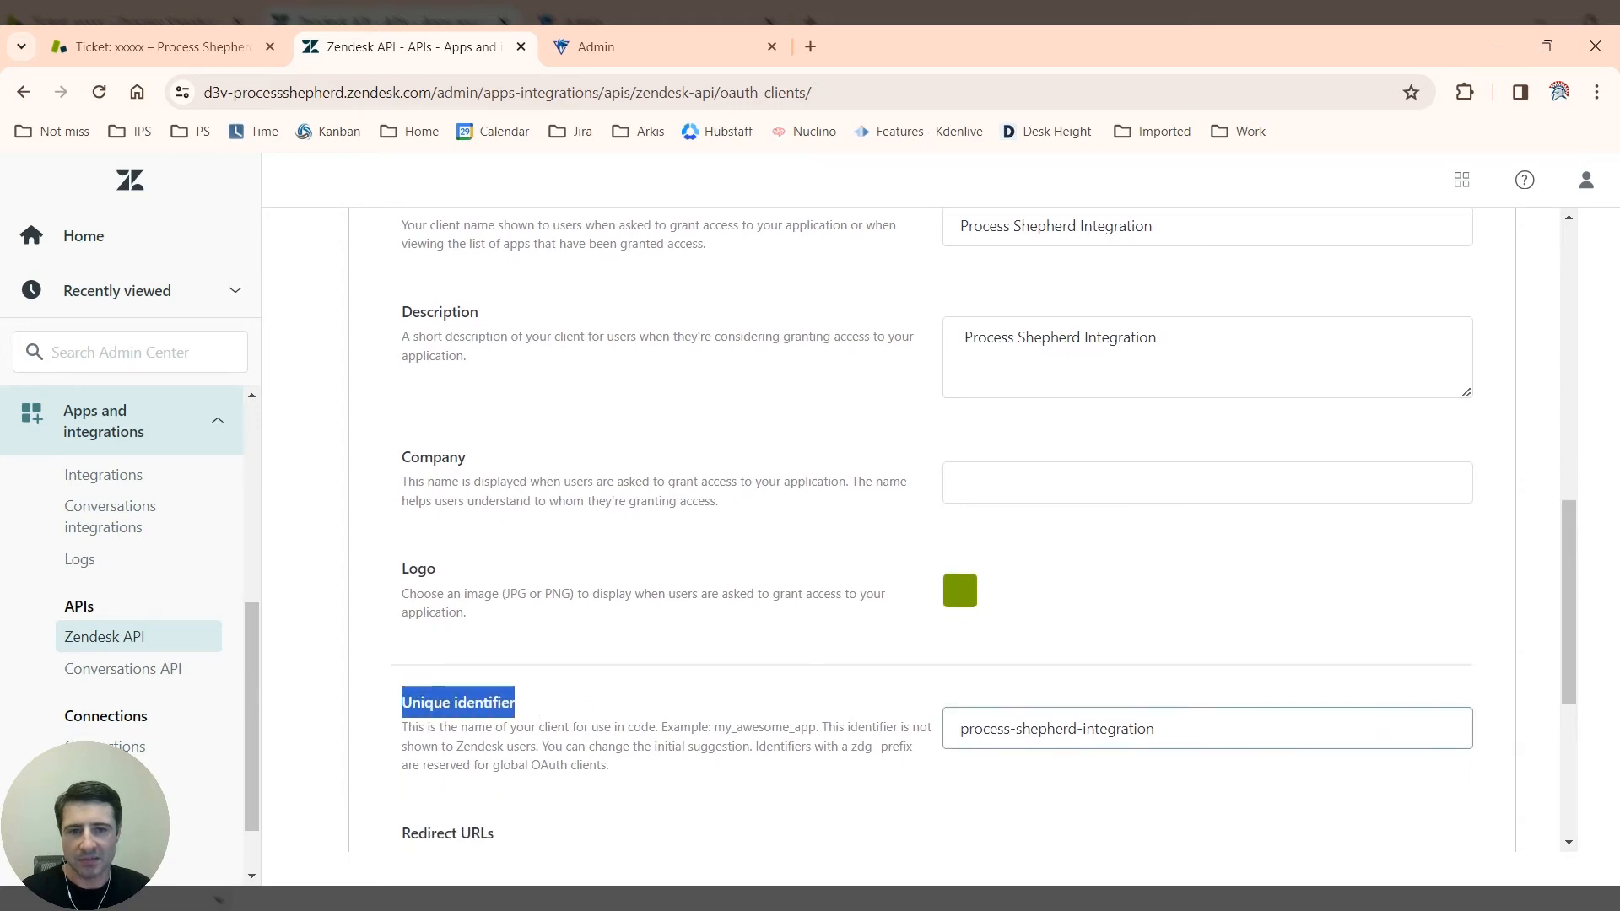
pyautogui.tripleClick(1113, 729)
pyautogui.hotkey('ctrl', 'c')
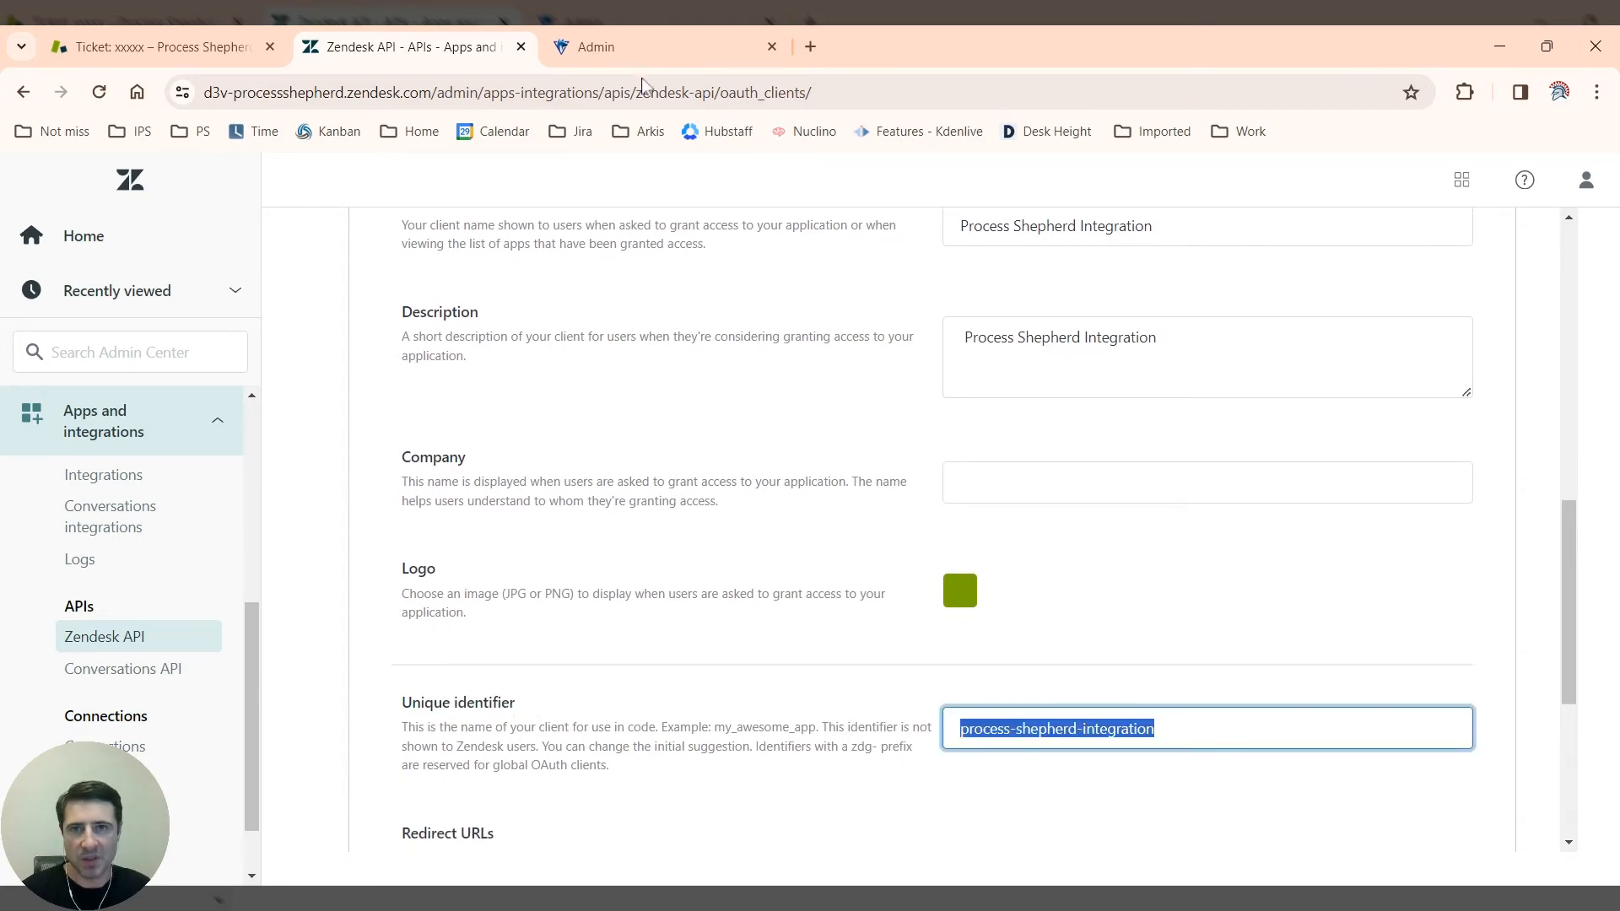
pyautogui.click(608, 47)
pyautogui.click(540, 537)
pyautogui.hotkey('ctrl', 'v')
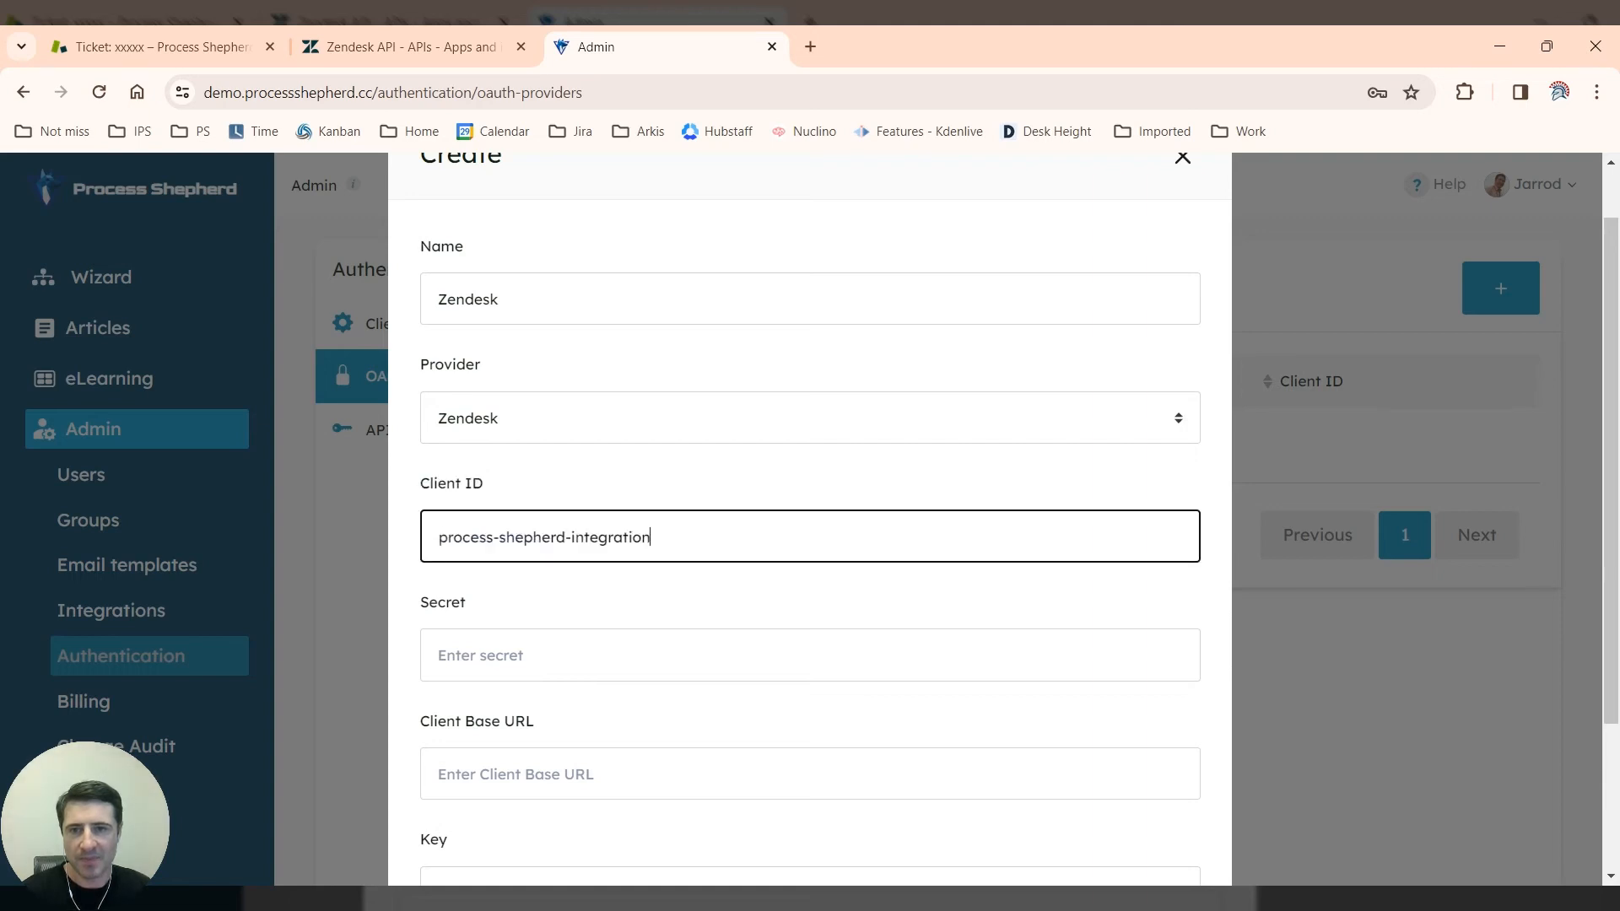
# Step: Regenerate the OAuth client's secret in Zendesk Admin Center and paste it into the new provider's Secret field in Process Shepherd
pyautogui.scroll(-1, 810, 523)
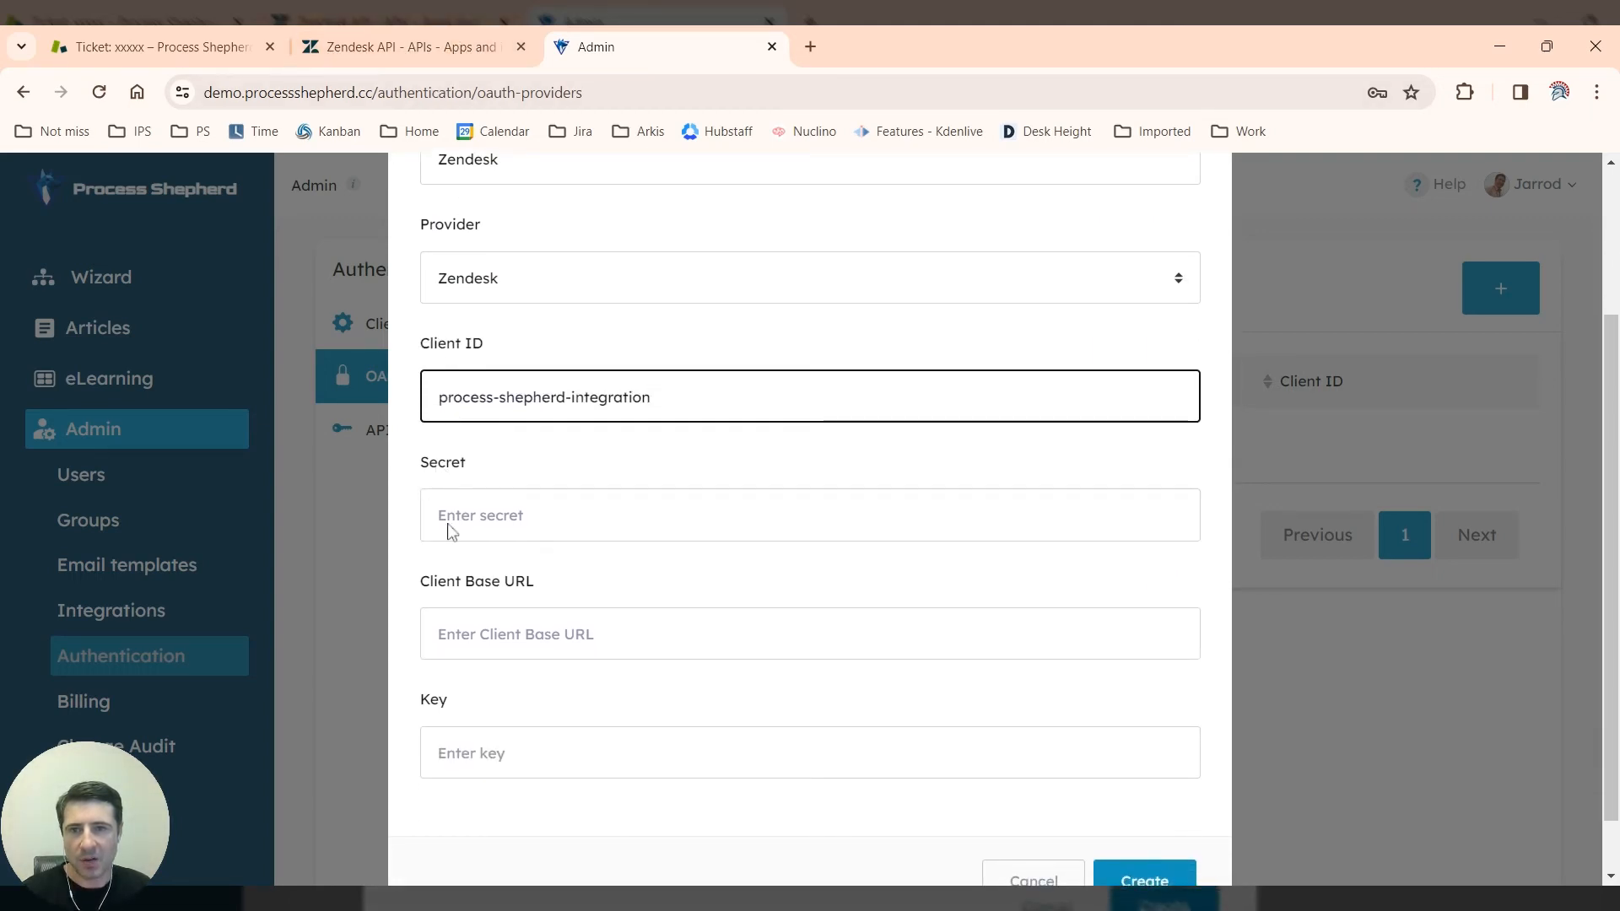
pyautogui.click(448, 54)
pyautogui.scroll(-2, 745, 713)
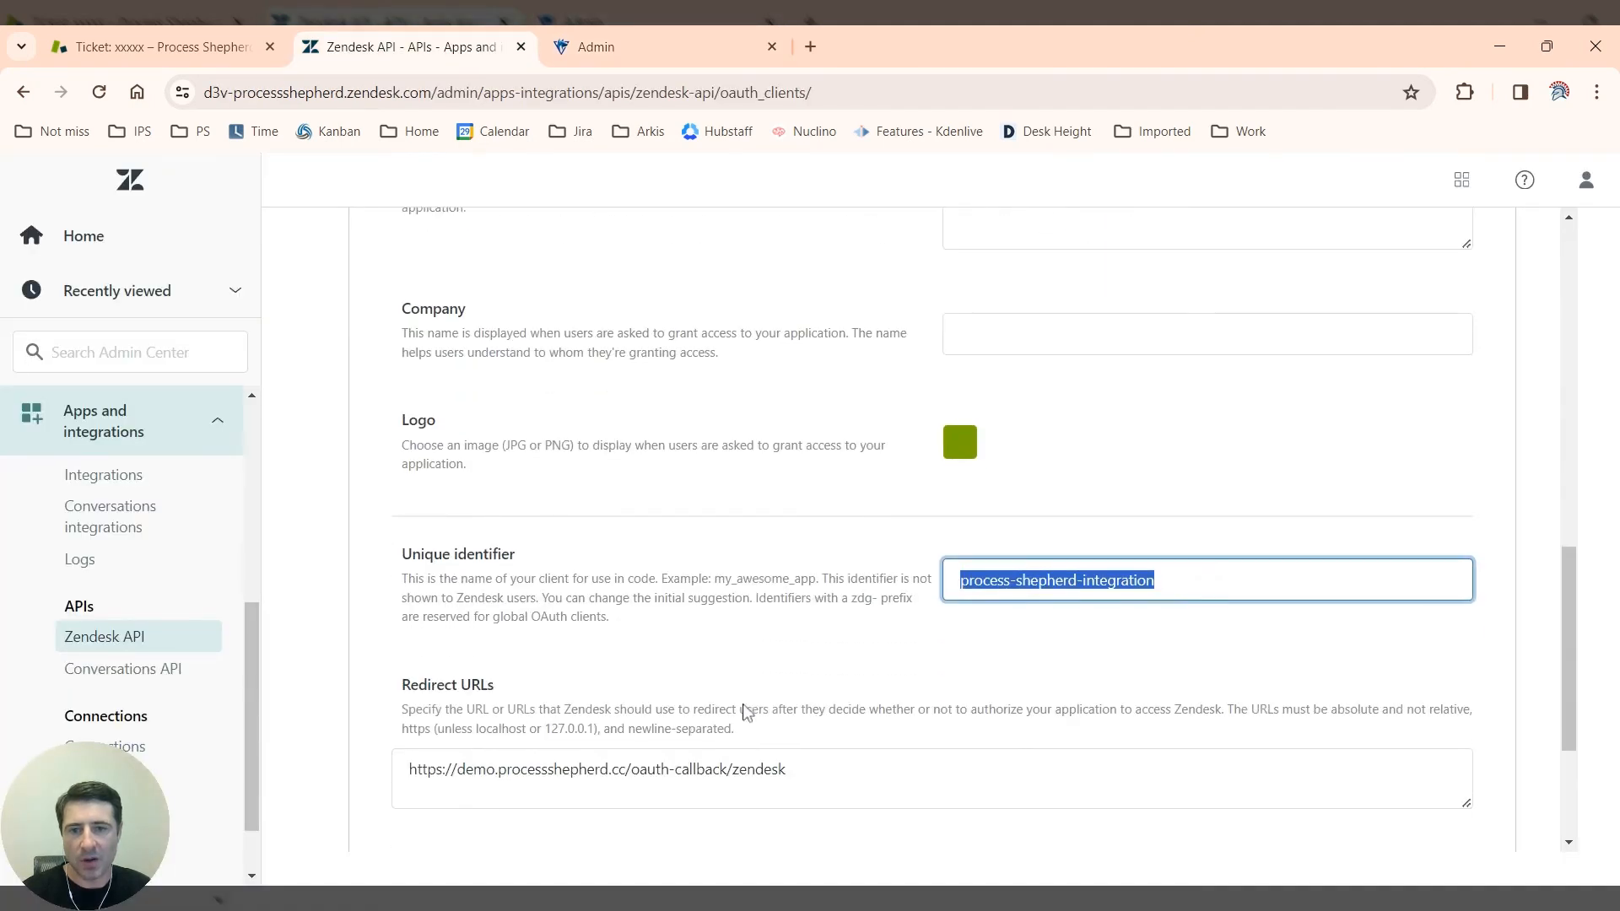
pyautogui.scroll(-3, 742, 710)
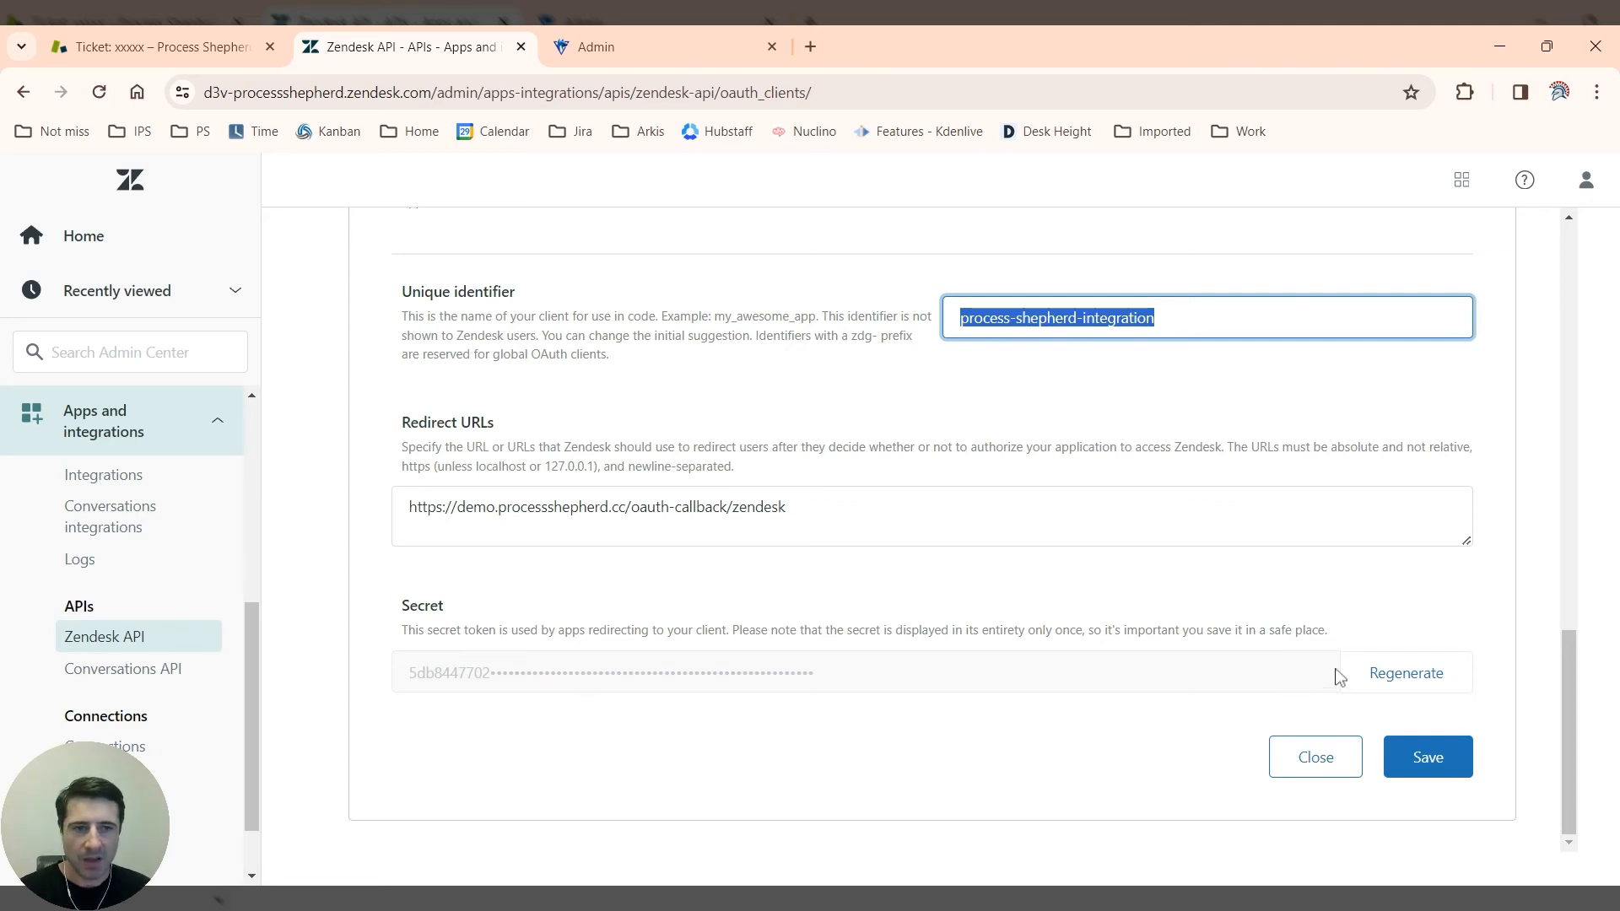
pyautogui.click(1414, 682)
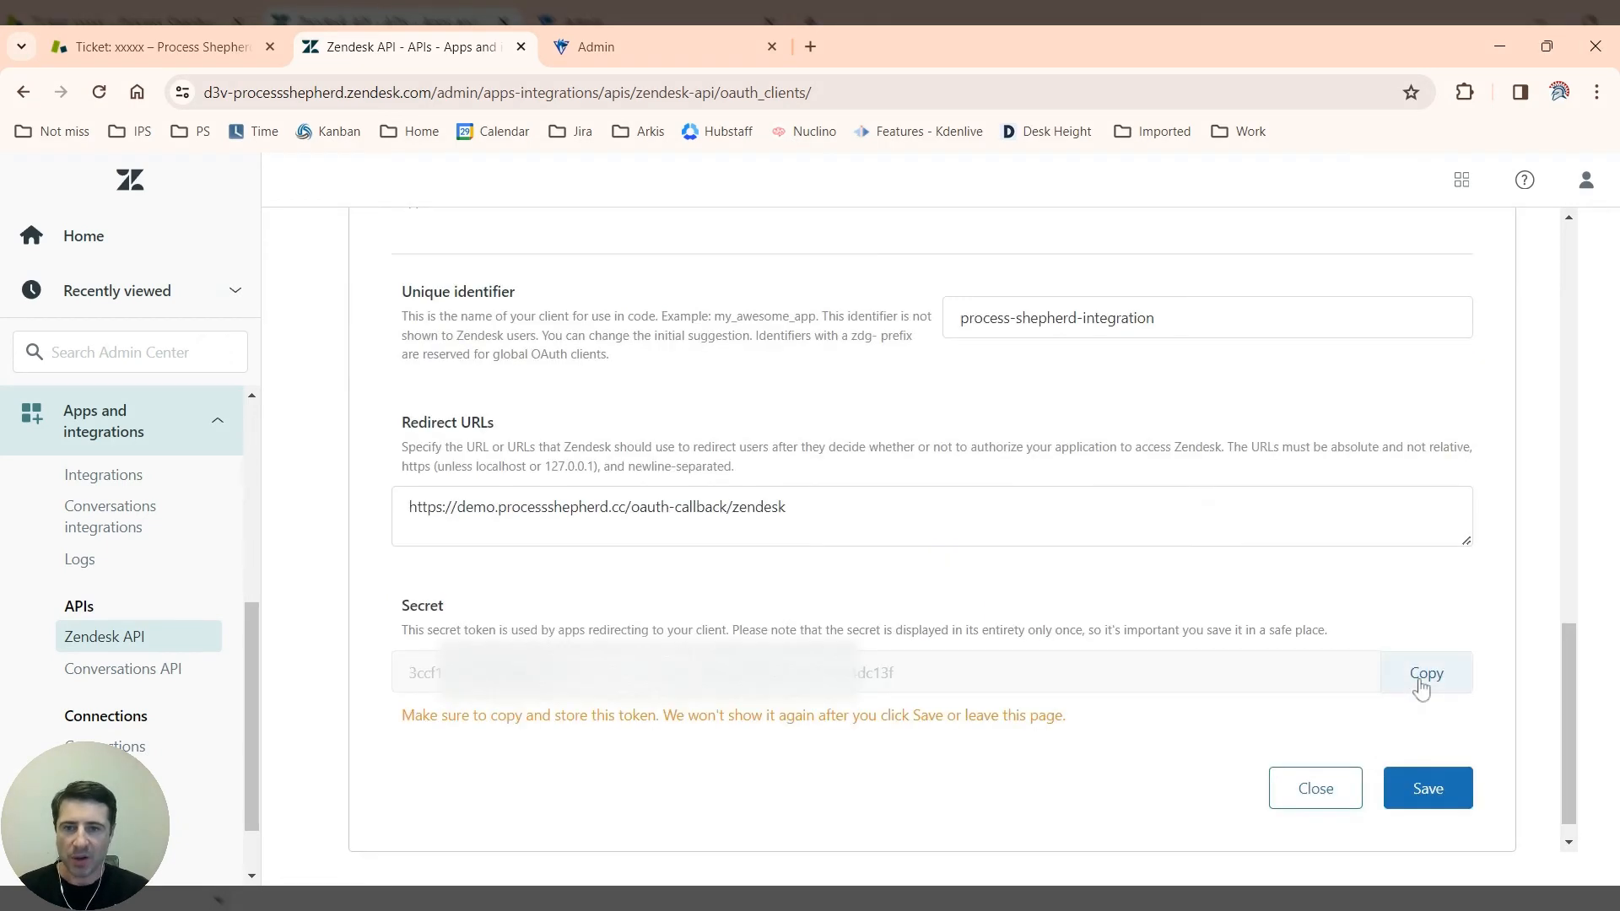
pyautogui.doubleClick(709, 673)
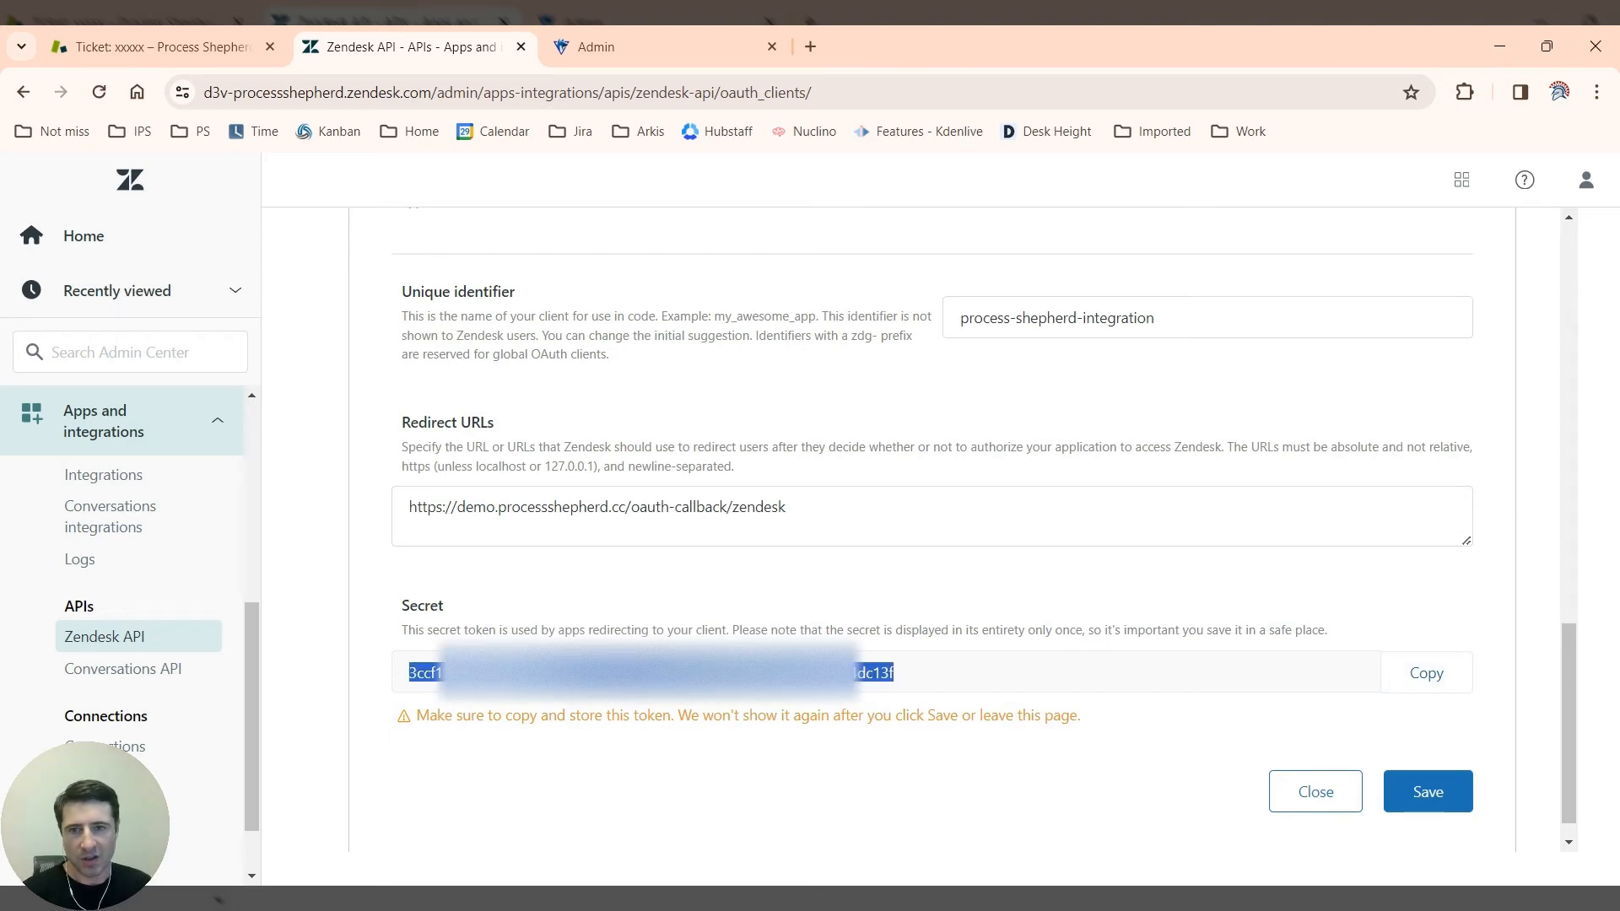
pyautogui.click(628, 47)
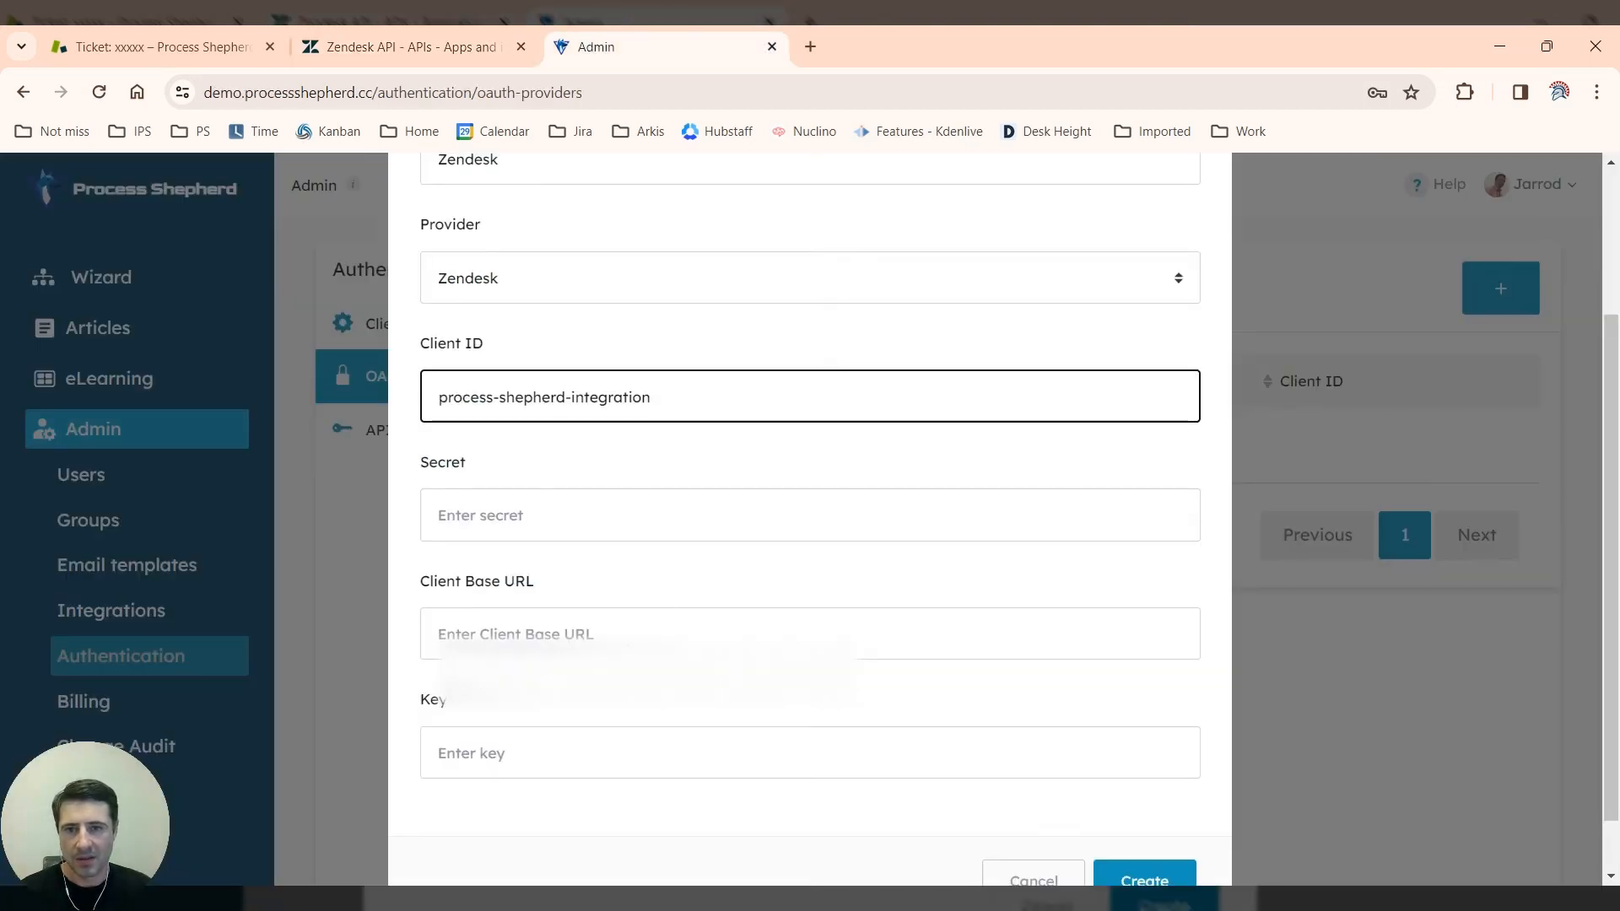
pyautogui.click(711, 516)
pyautogui.hotkey('ctrl', 'v')
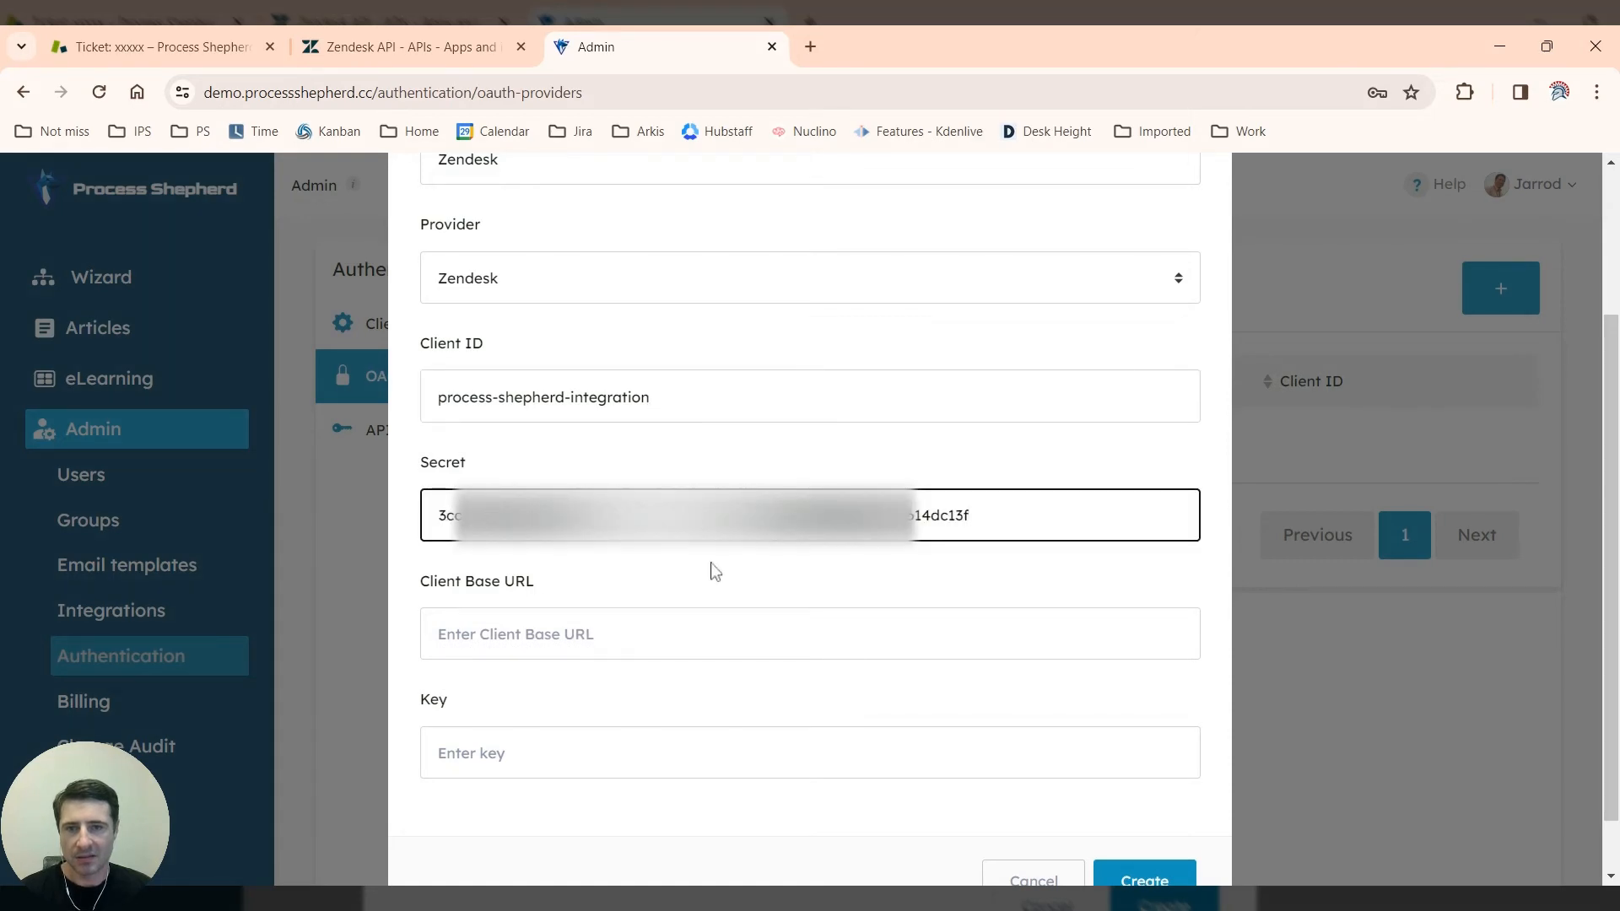
pyautogui.click(412, 56)
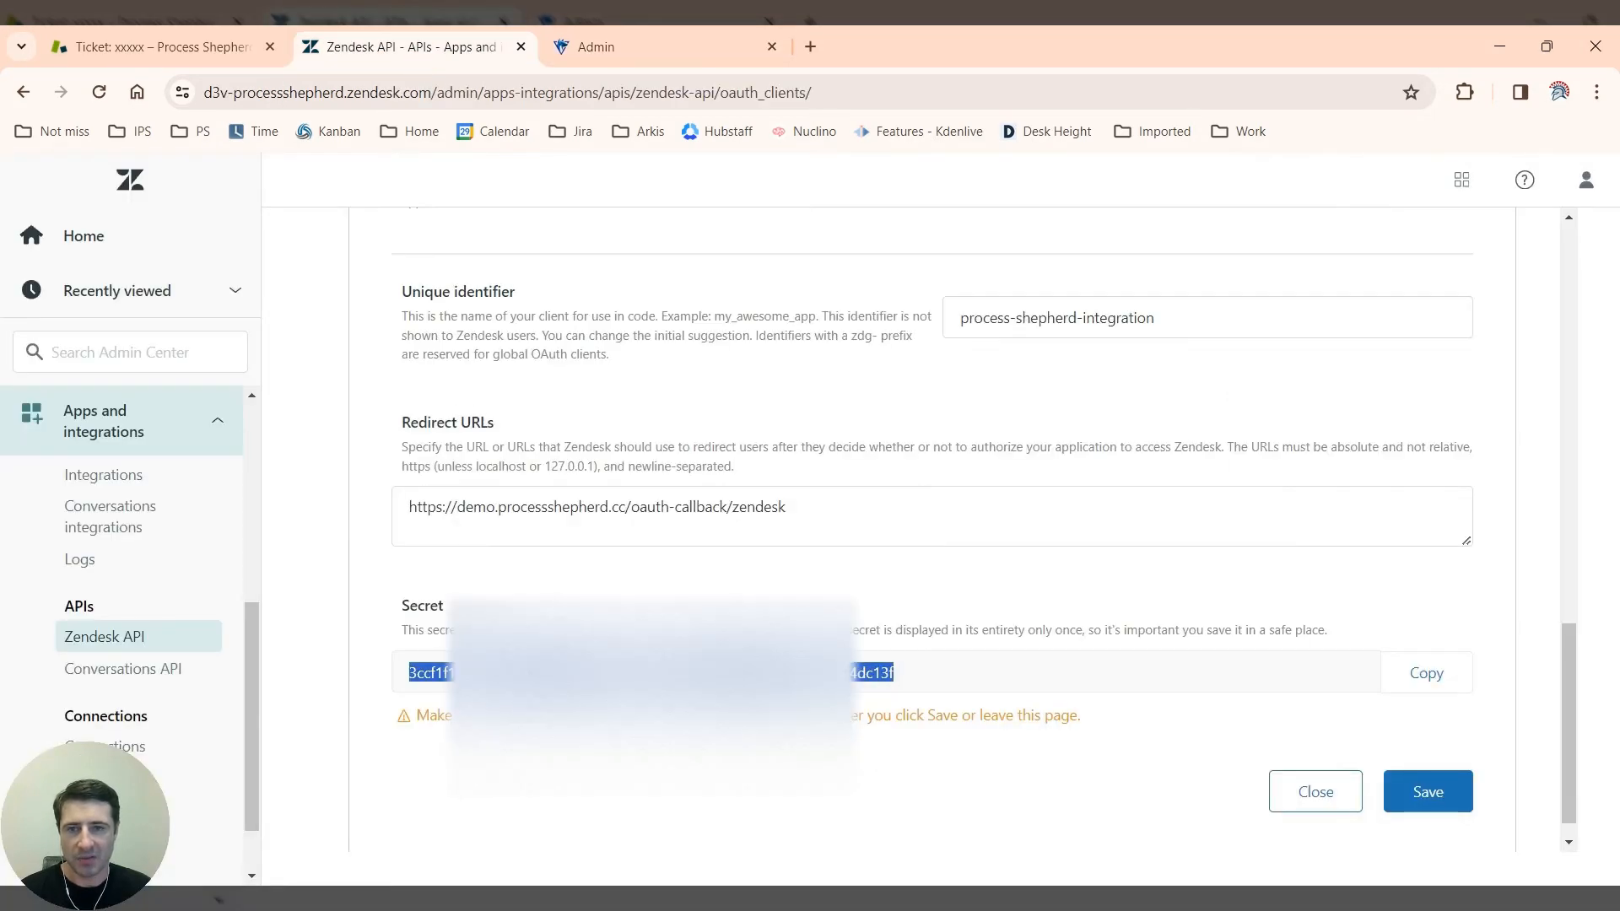
pyautogui.scroll(-1, 931, 530)
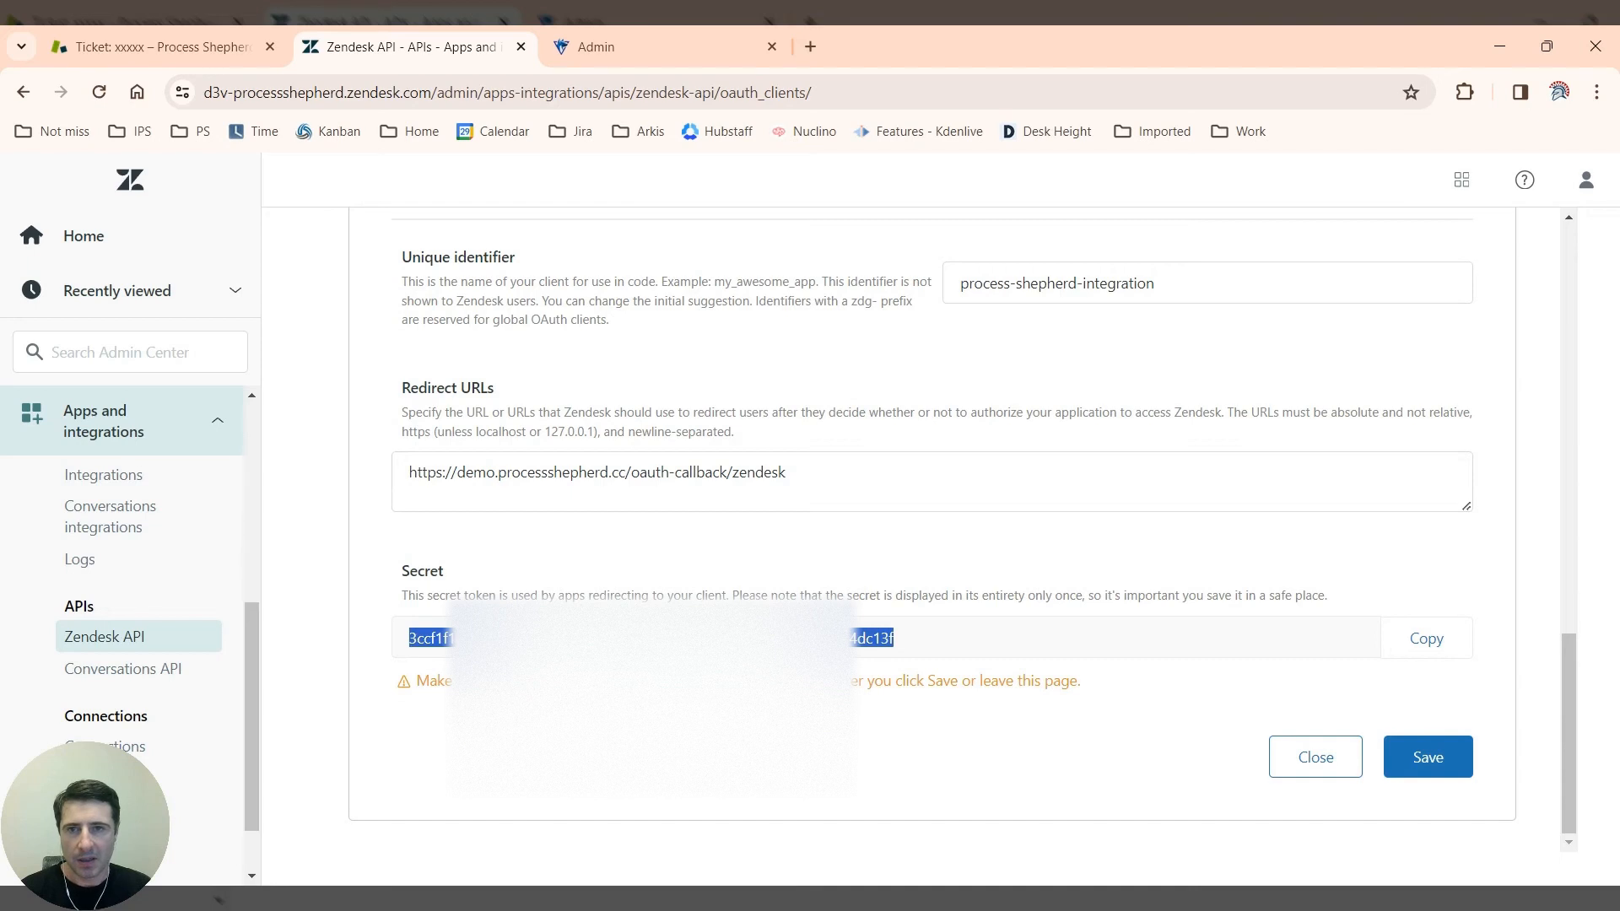
pyautogui.scroll(2, 961, 528)
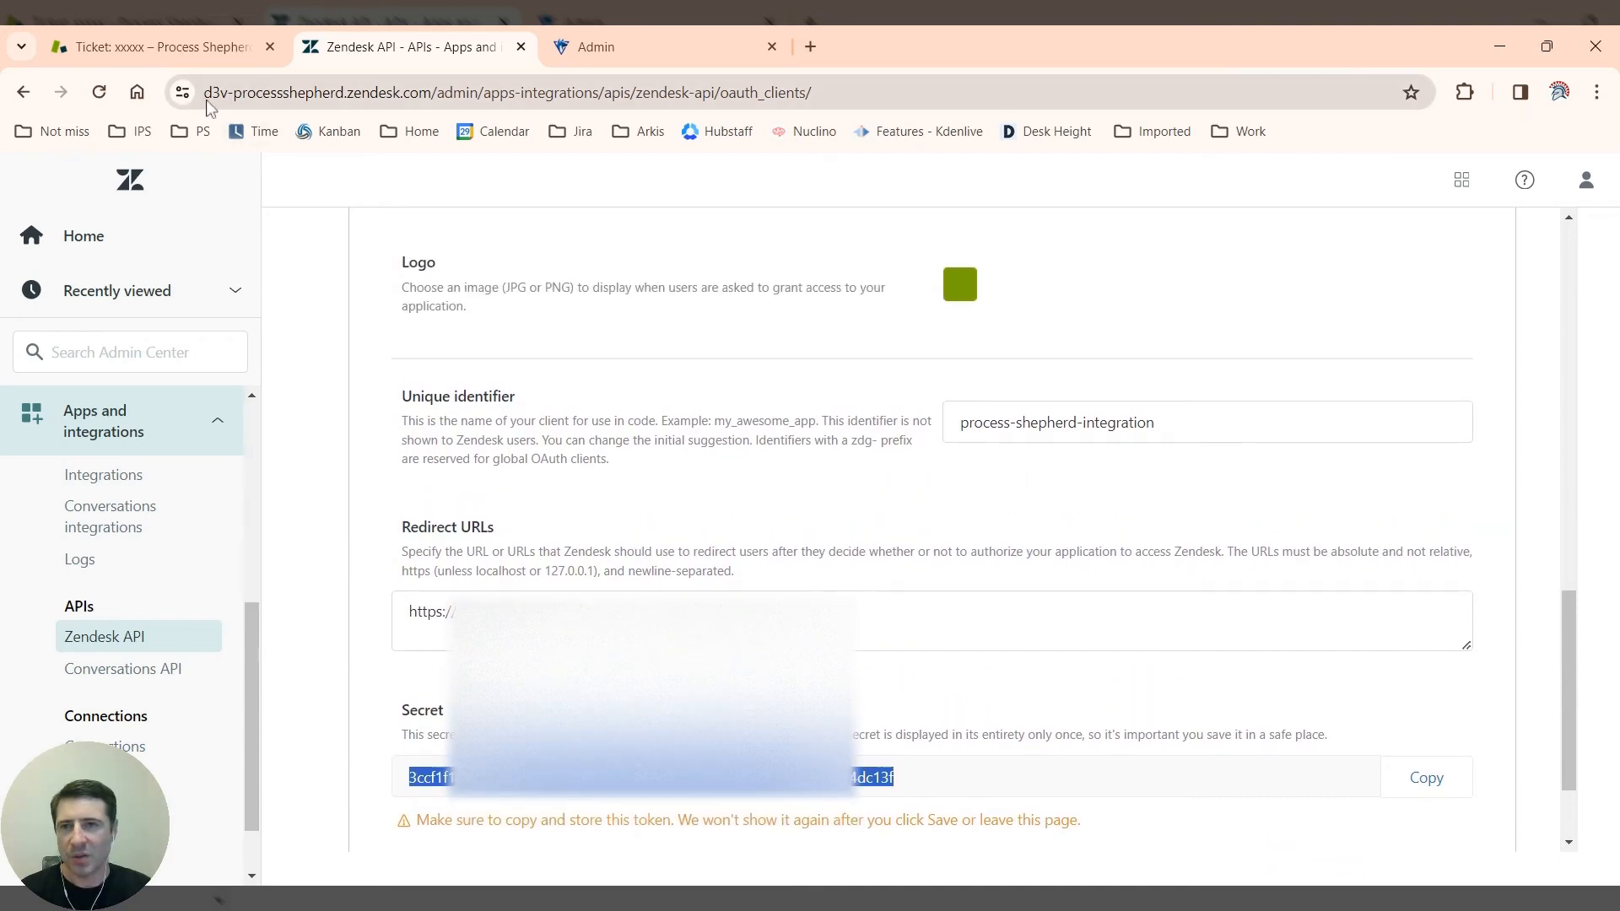
pyautogui.moveTo(206, 97); pyautogui.dragTo(430, 102)
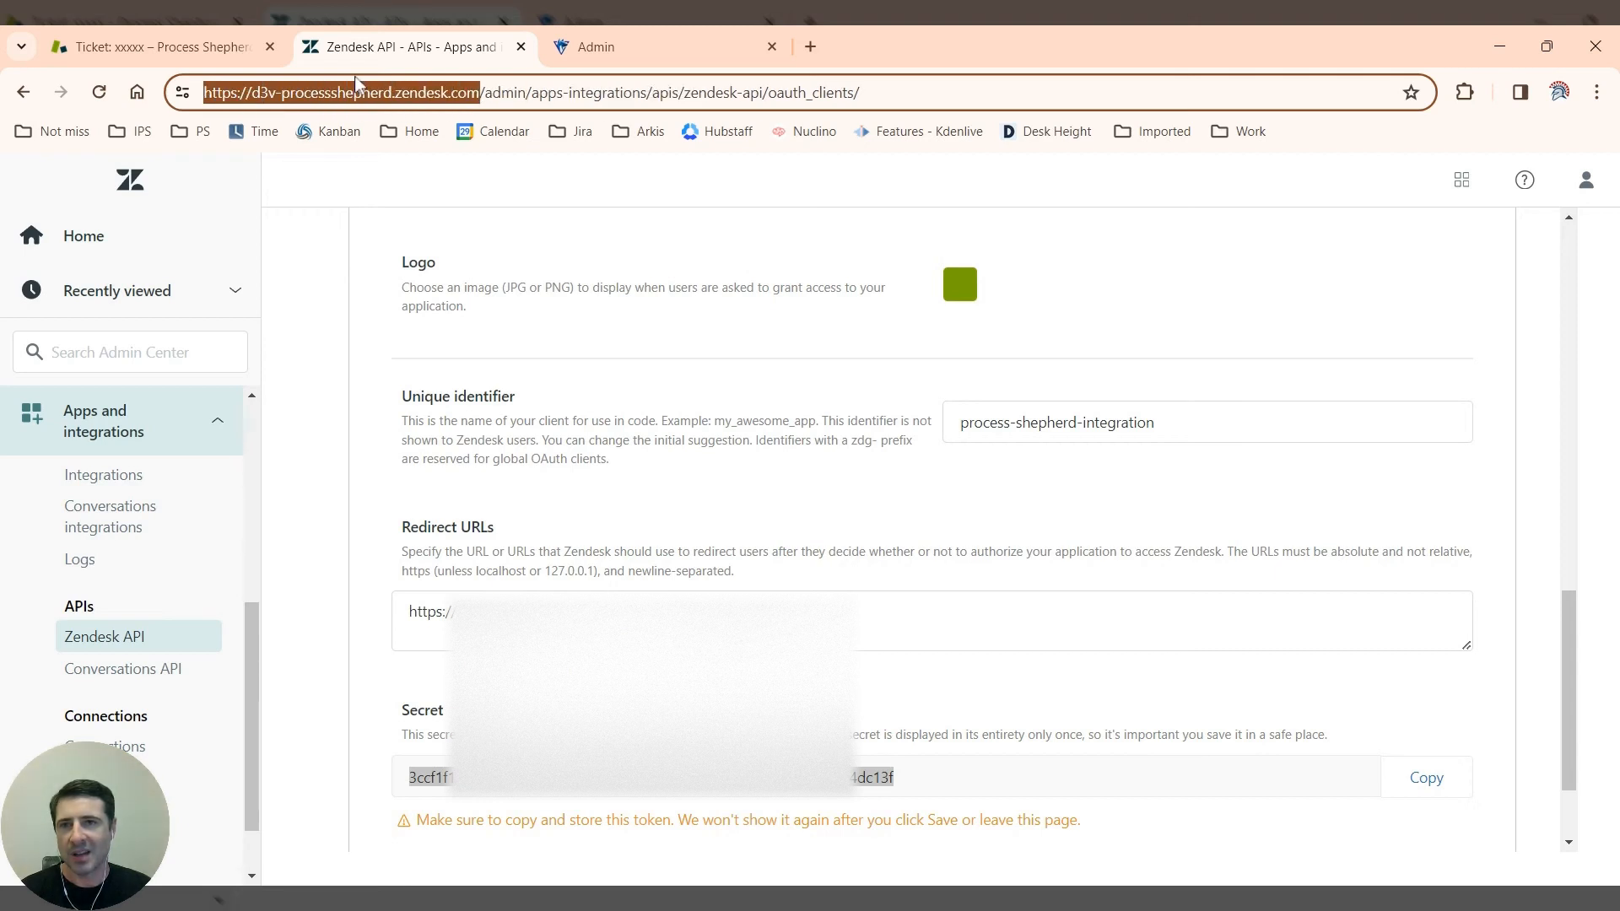
pyautogui.click(221, 48)
pyautogui.moveTo(205, 95); pyautogui.dragTo(560, 162)
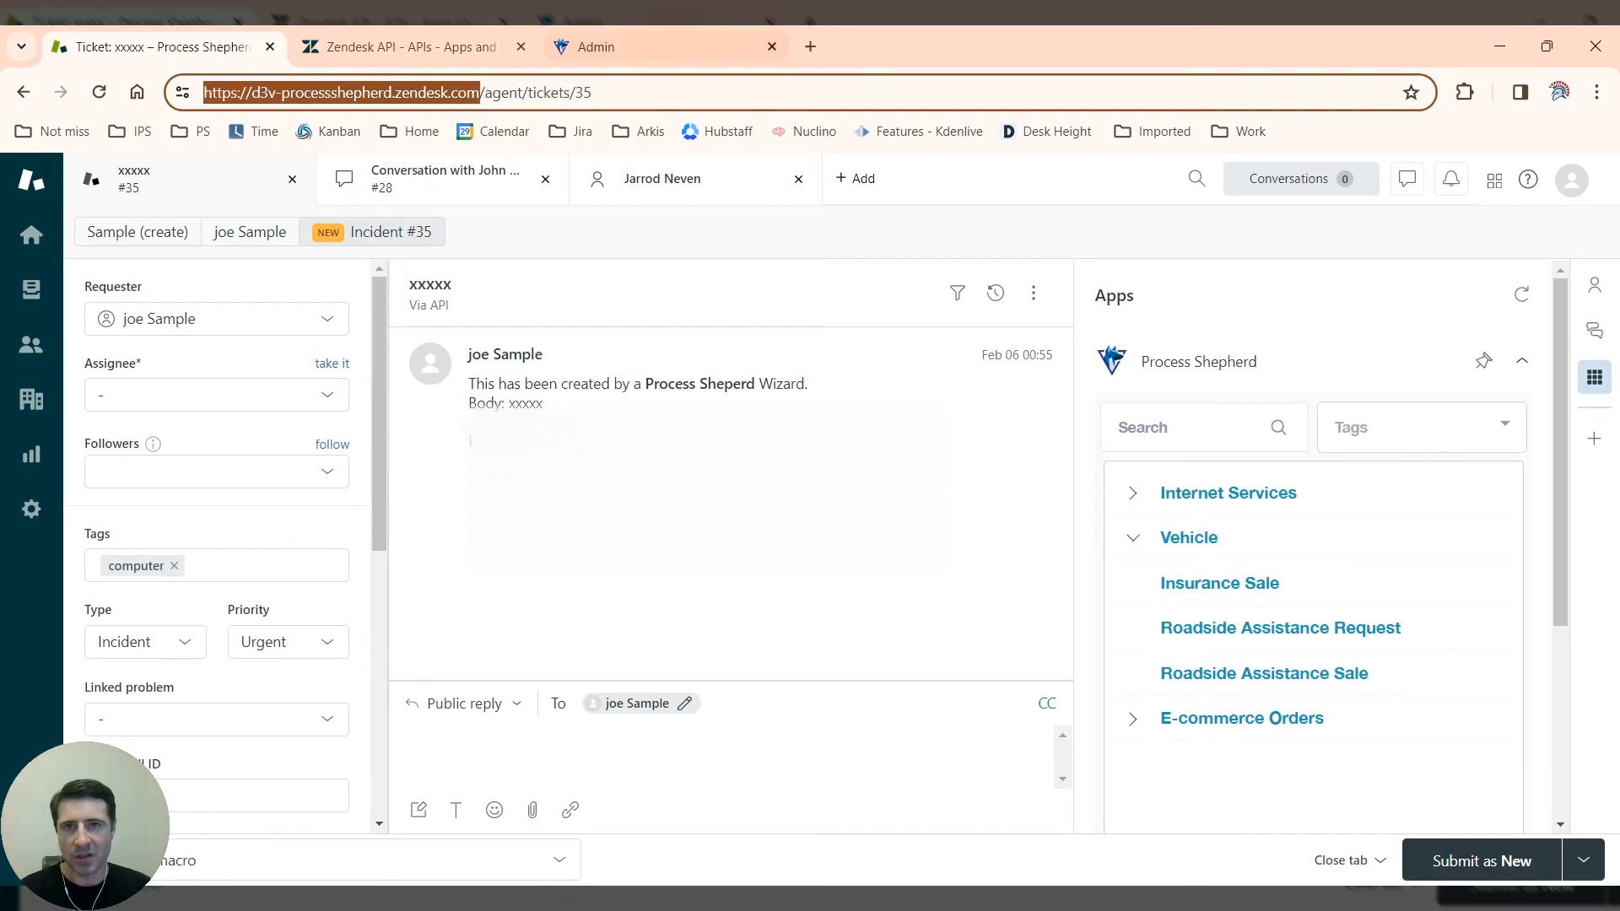
pyautogui.click(628, 46)
pyautogui.click(593, 627)
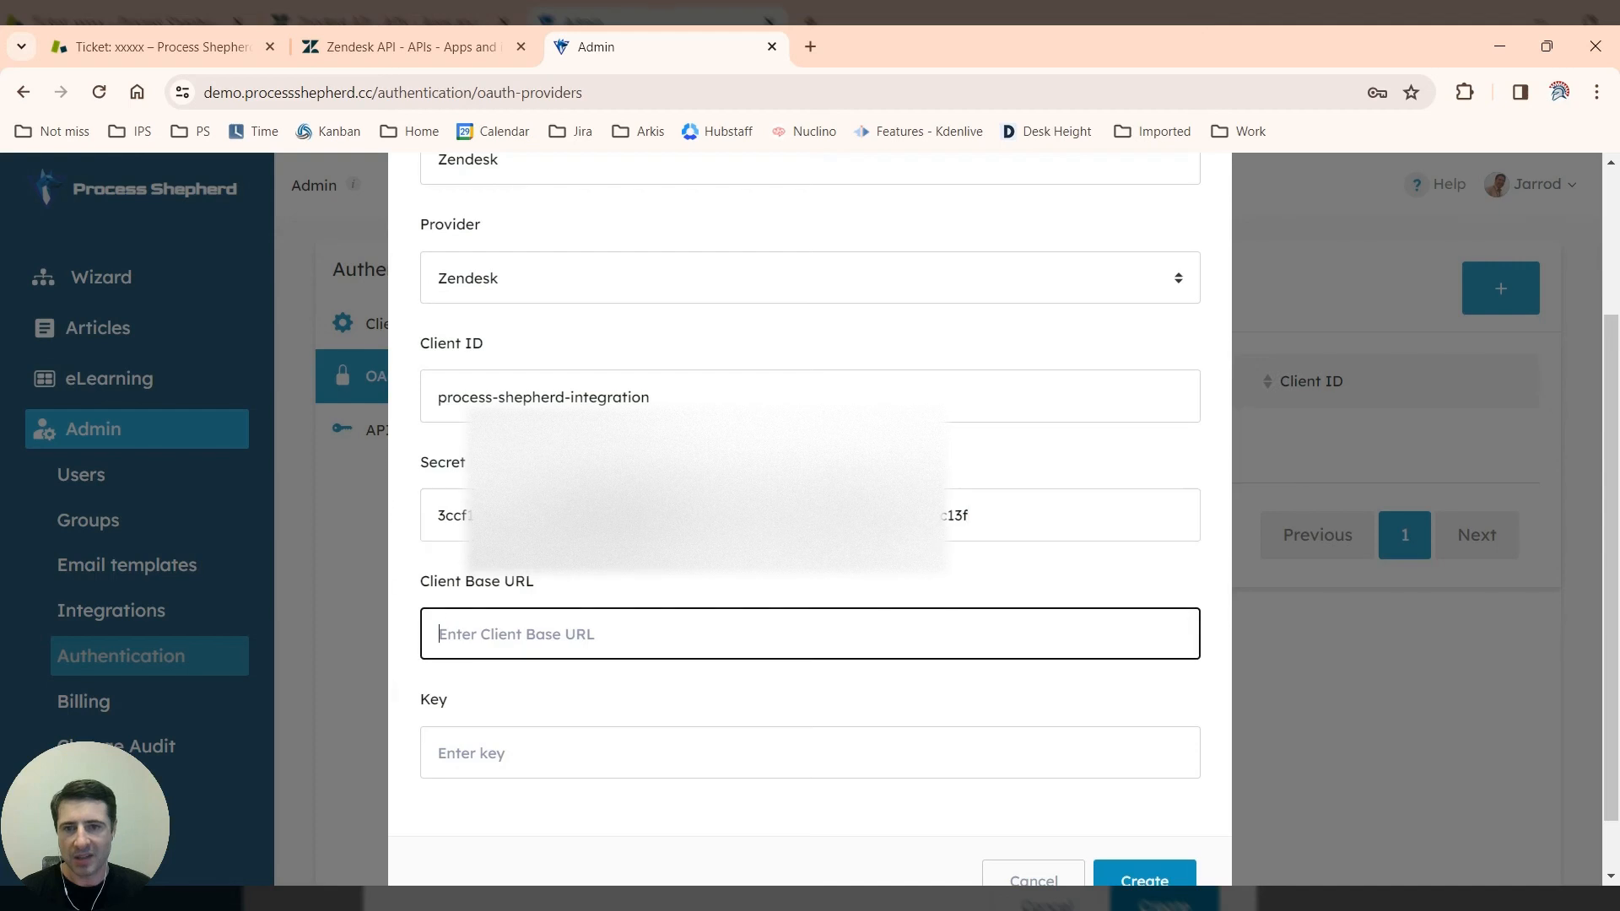
pyautogui.hotkey('ctrl', 'v')
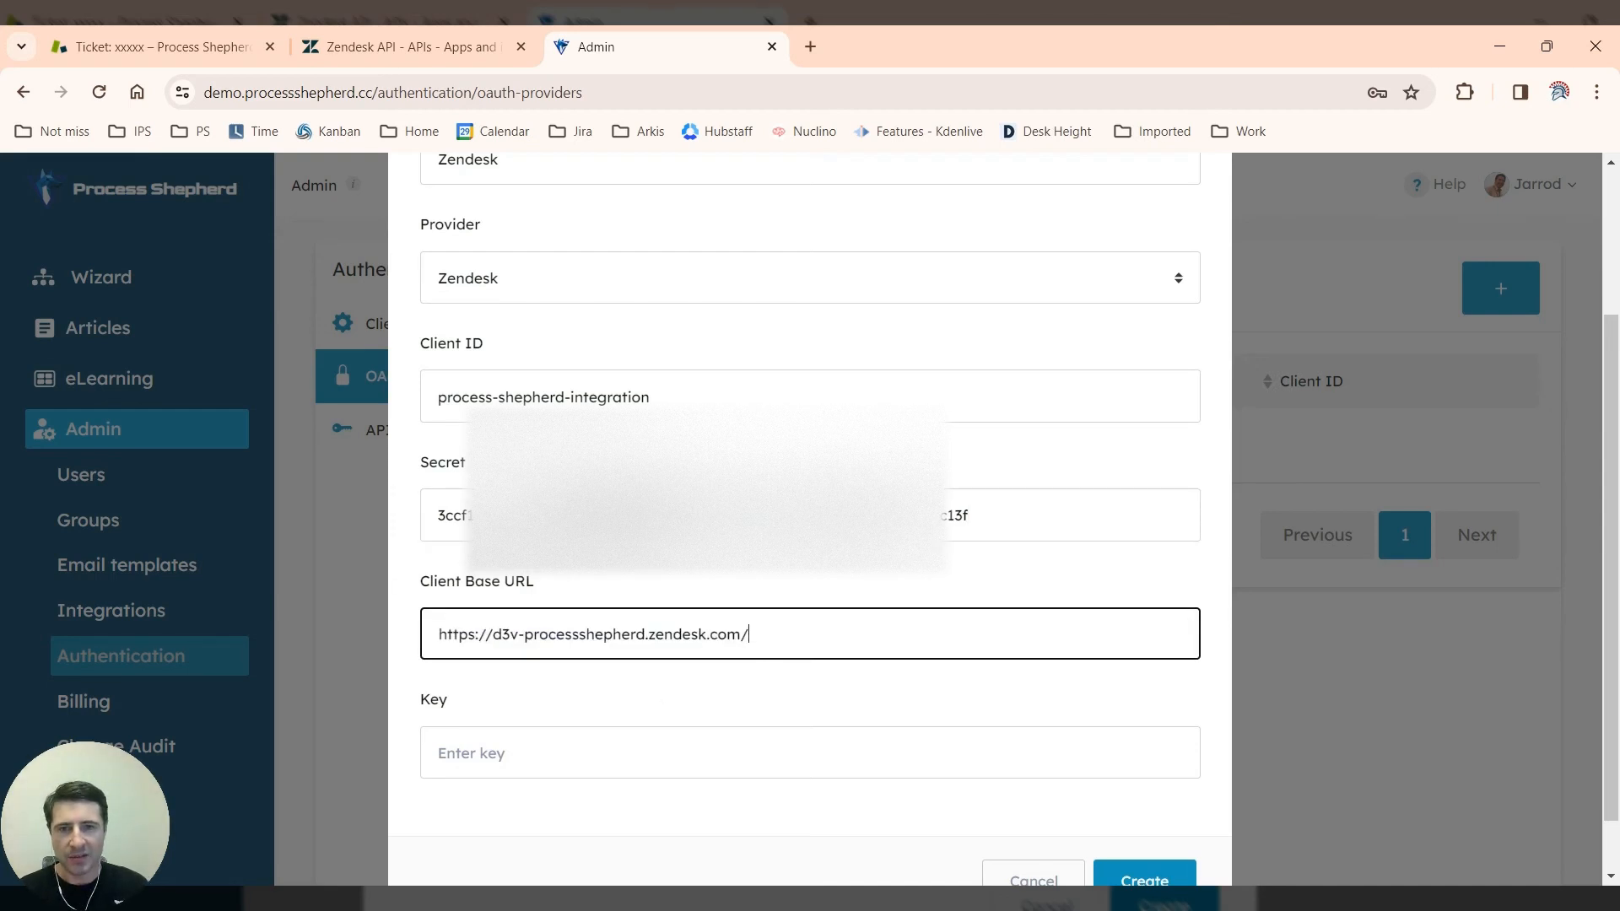
pyautogui.hotkey('ctrl', 'a')
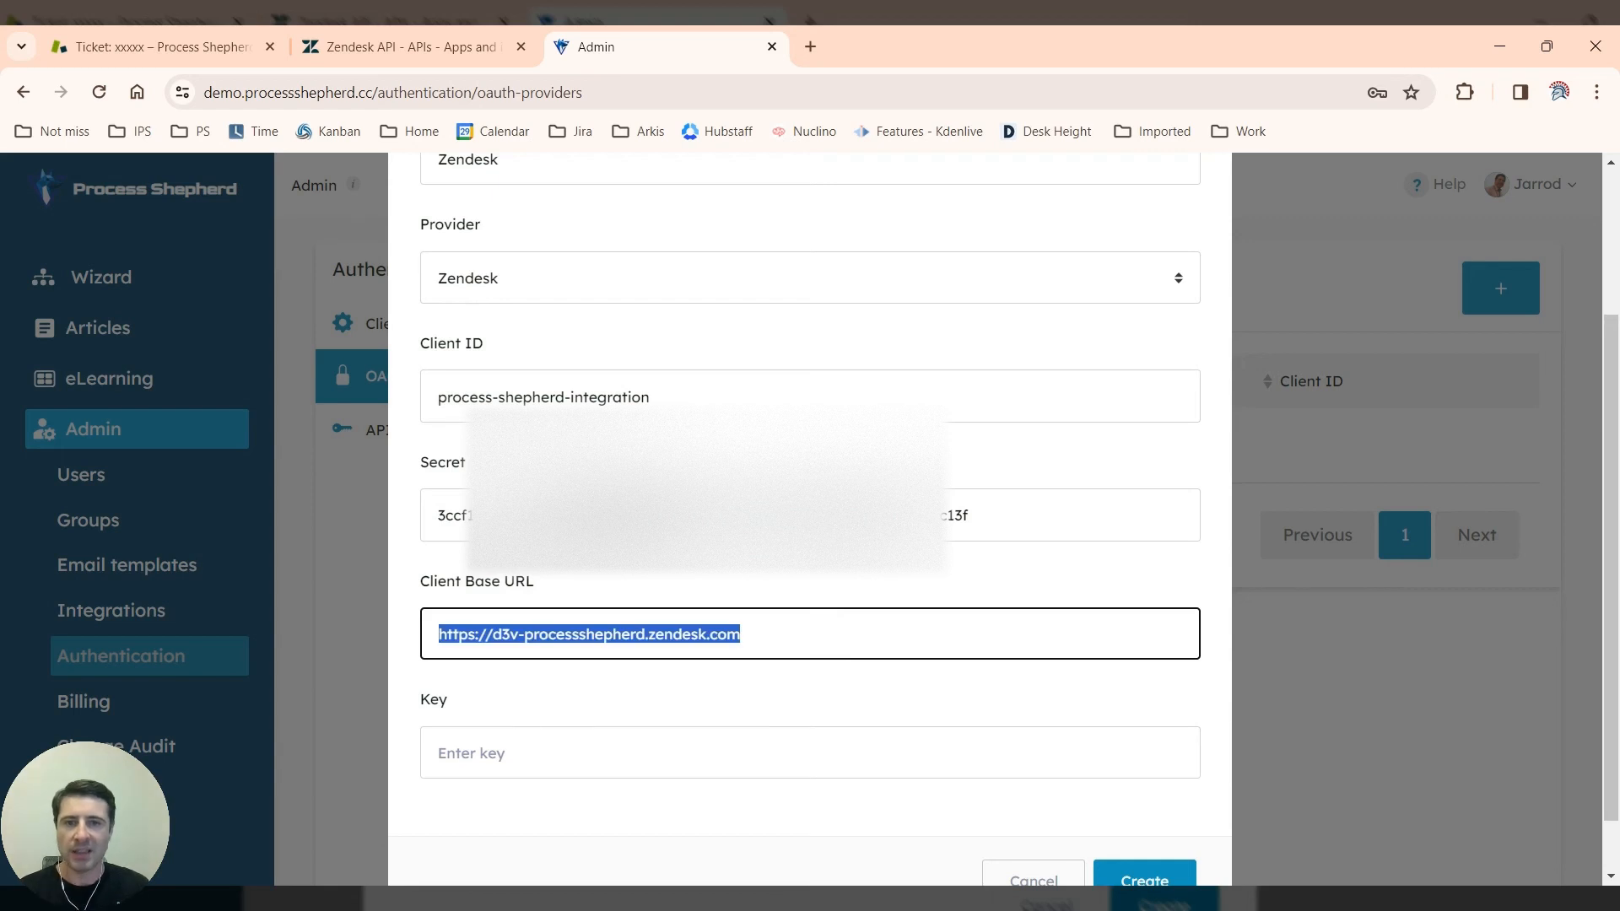
pyautogui.press('Right')
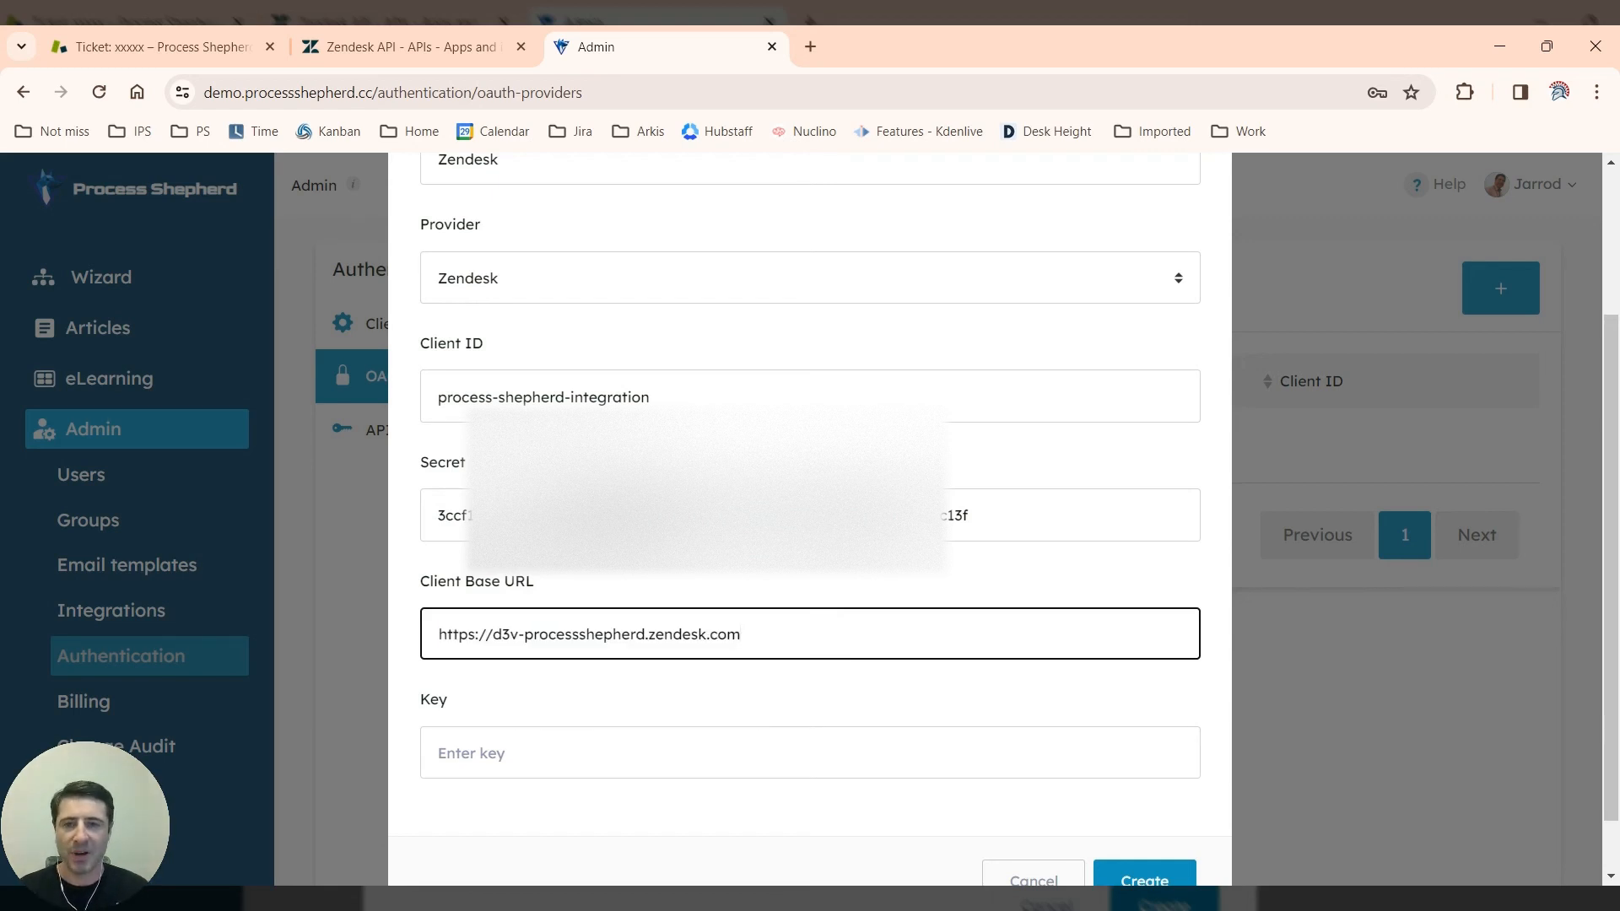
# Step: Leave the provider's Key empty and create the Zendesk OAuth provider
pyautogui.click(657, 737)
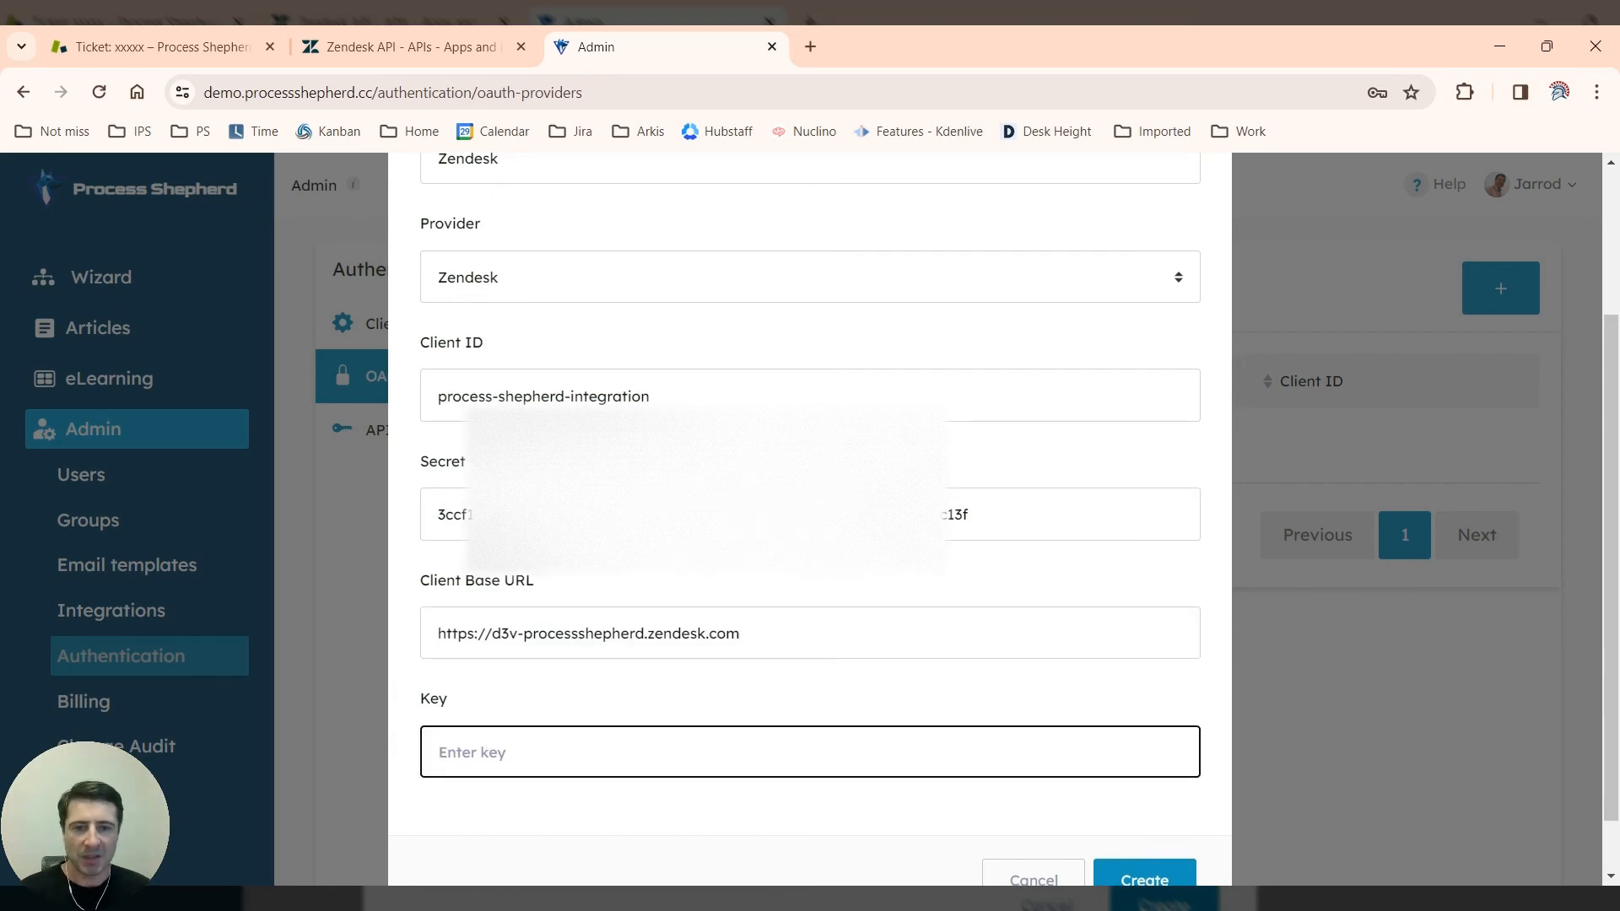
pyautogui.scroll(-1, 657, 736)
pyautogui.click(1171, 833)
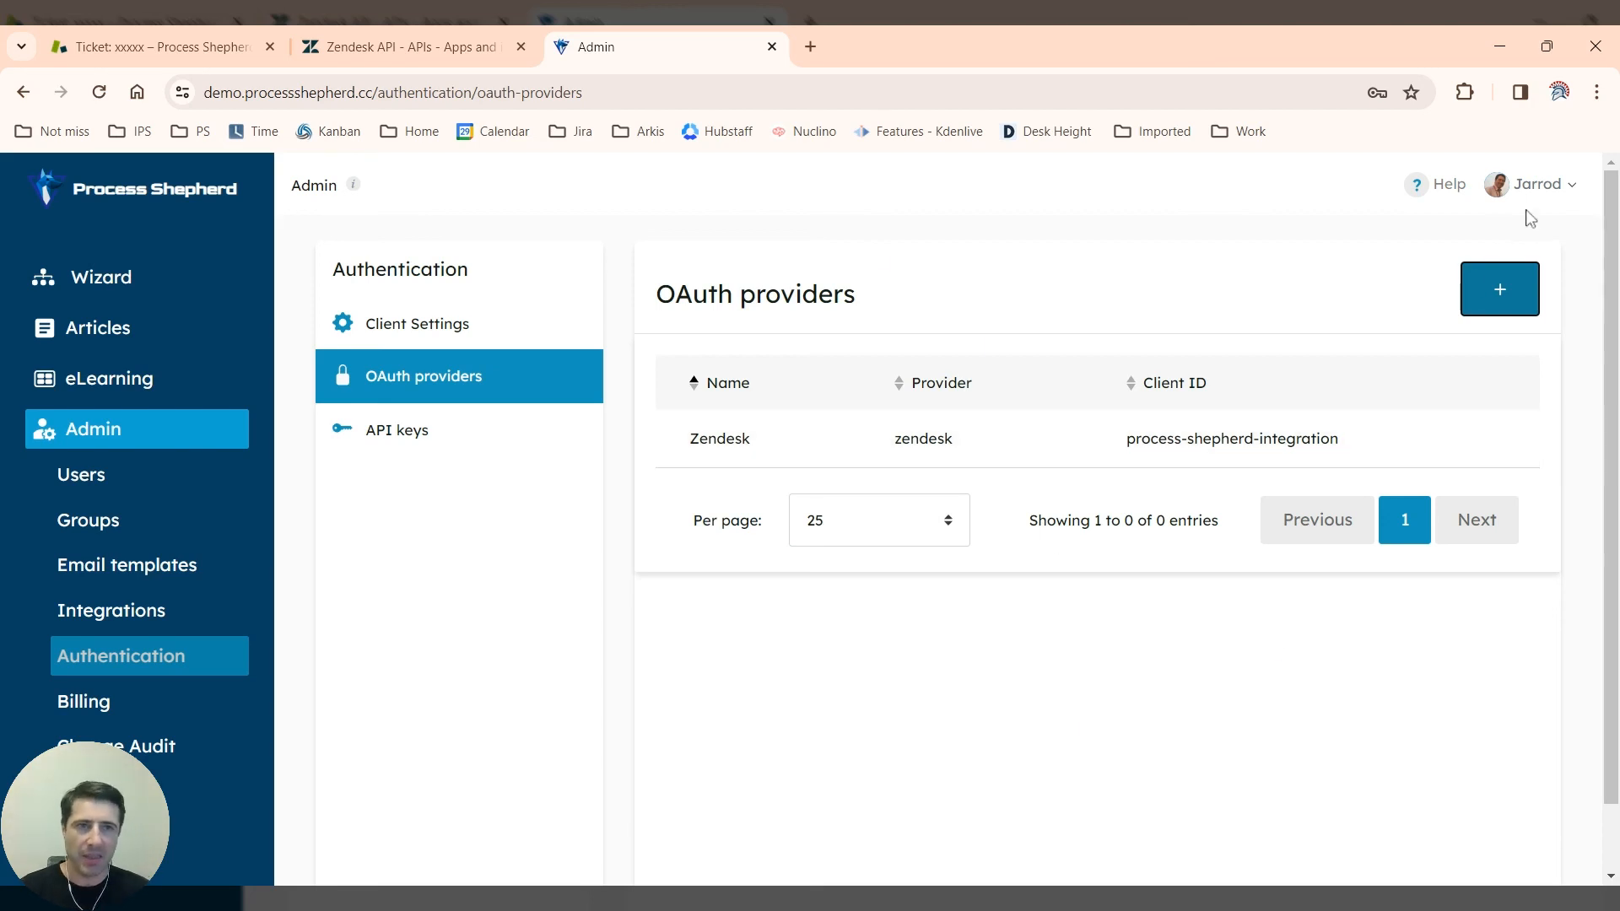
# Step: Check the OAuth providers in the authentication client settings, turning Zendesk Enabled off and back on
pyautogui.click(431, 337)
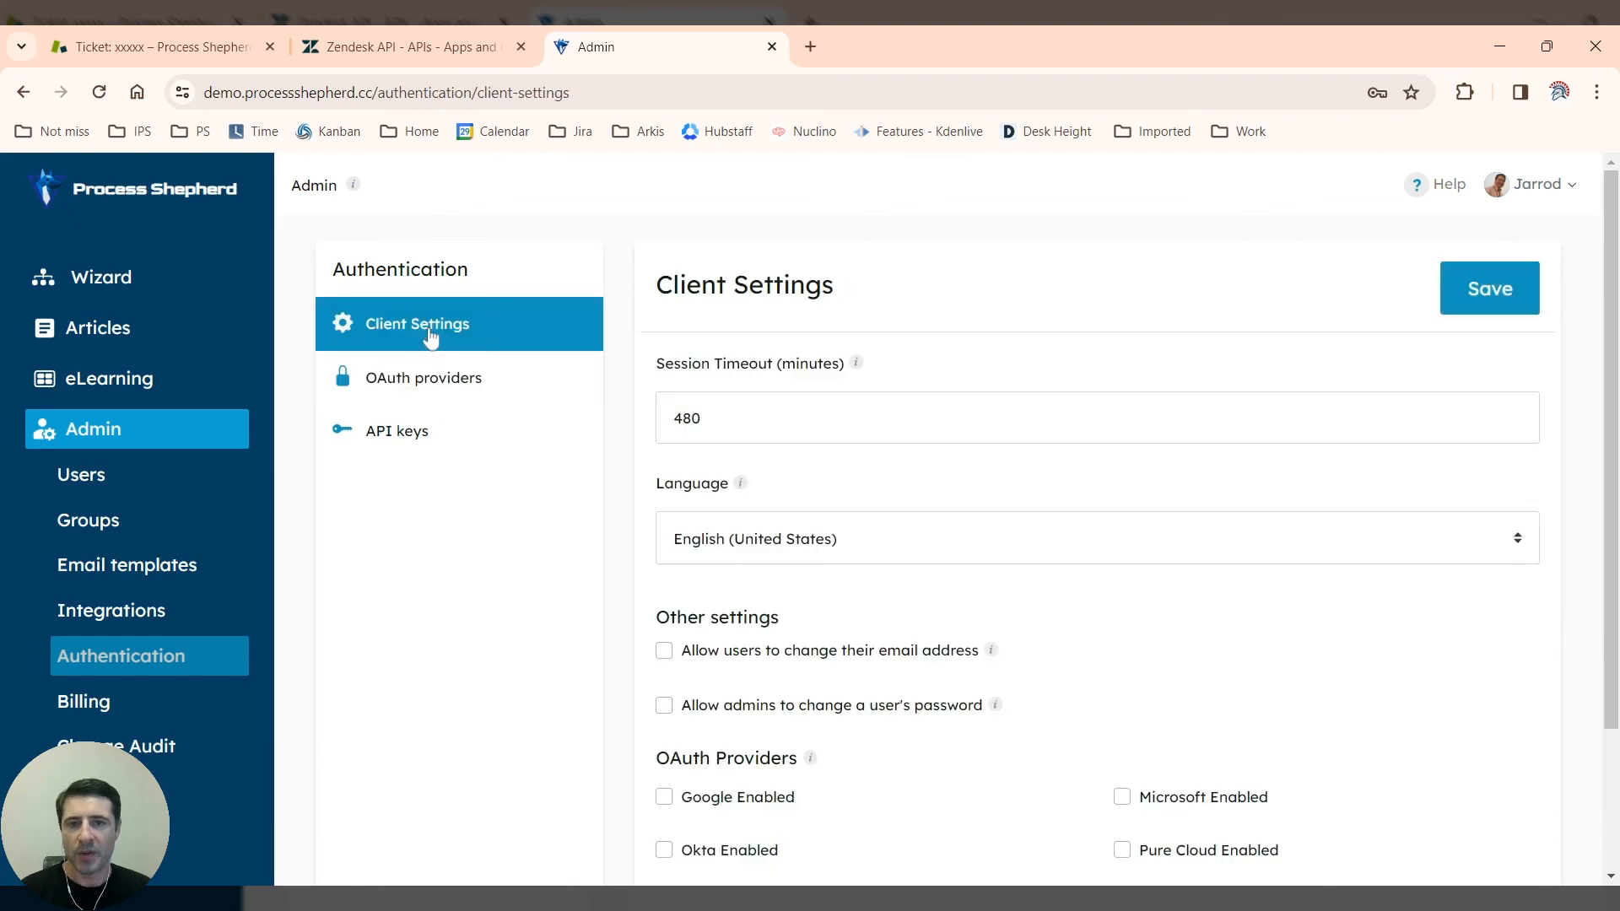
pyautogui.scroll(-2, 536, 499)
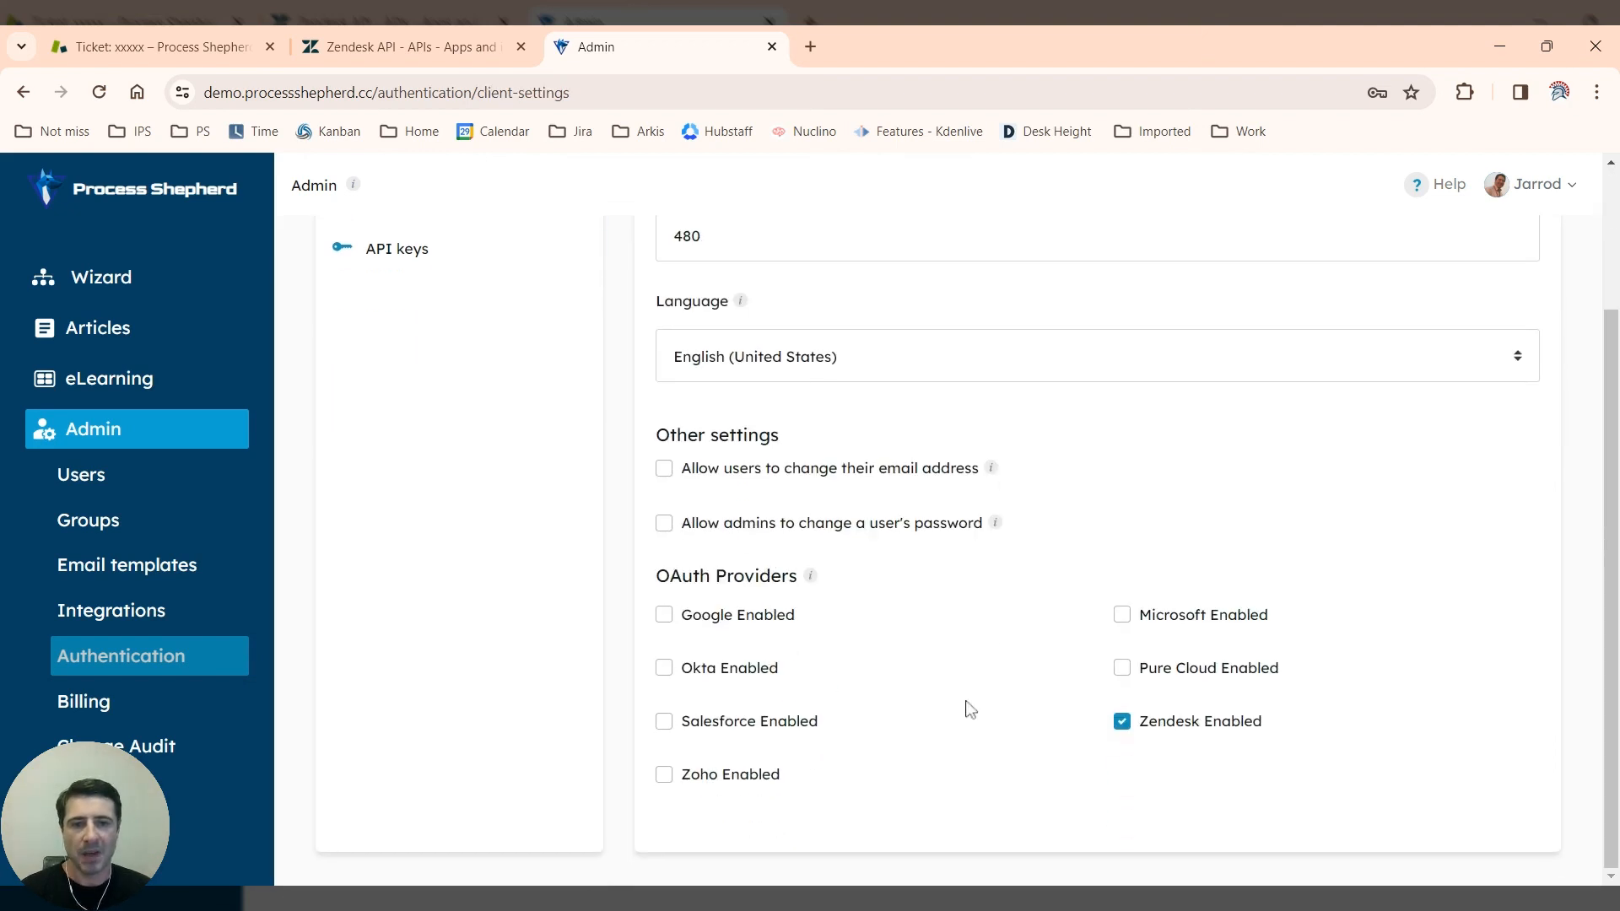
pyautogui.click(1128, 725)
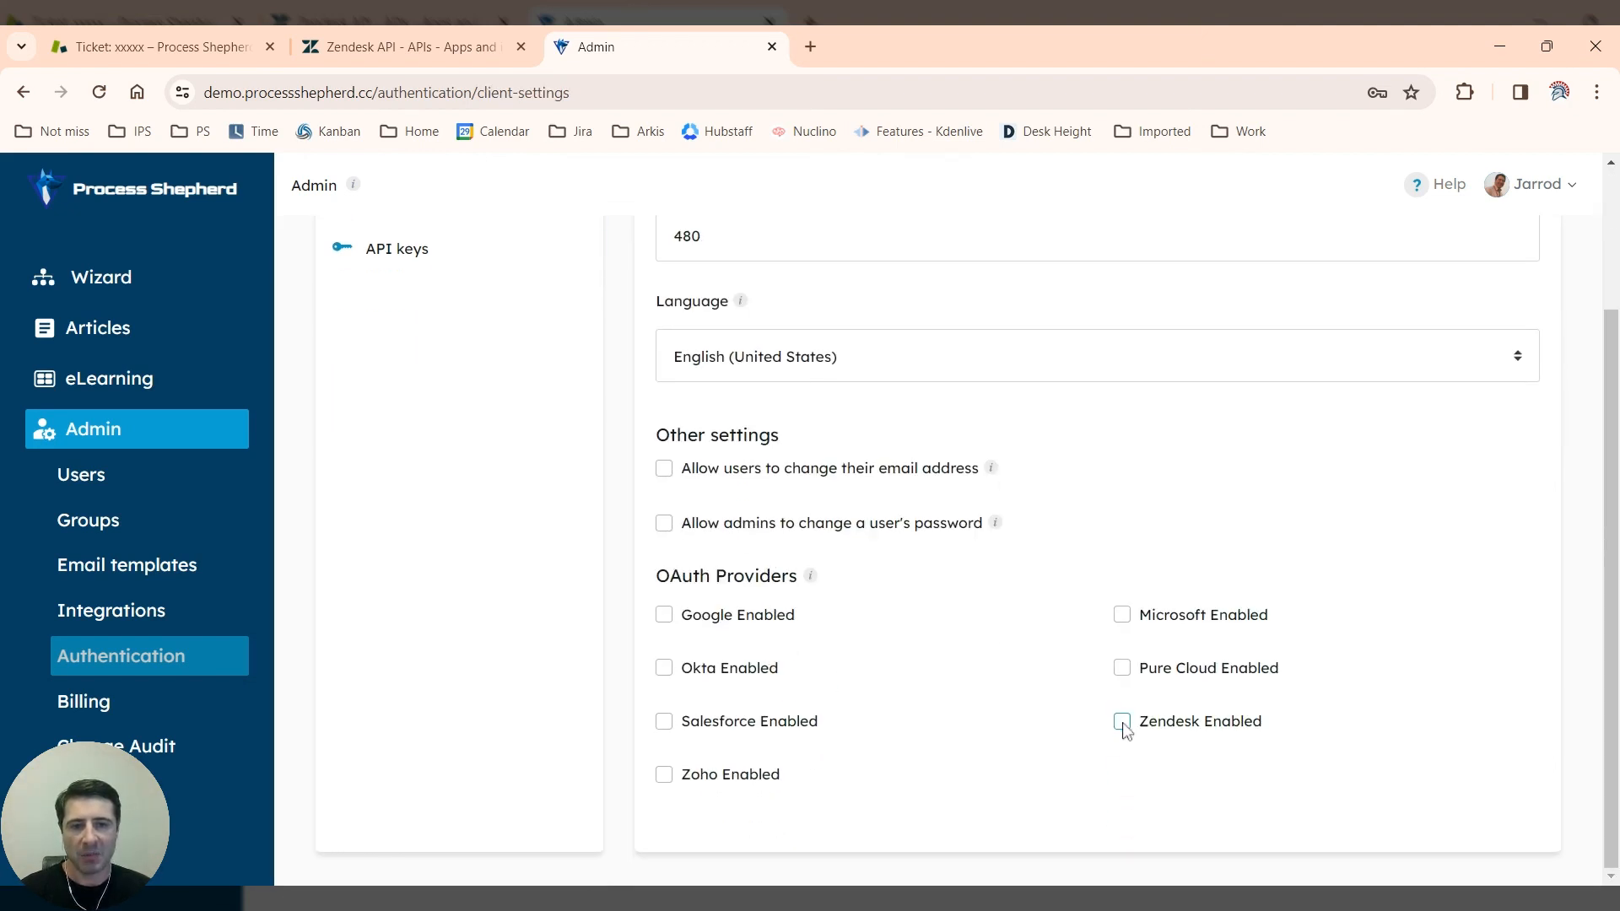
pyautogui.click(1128, 725)
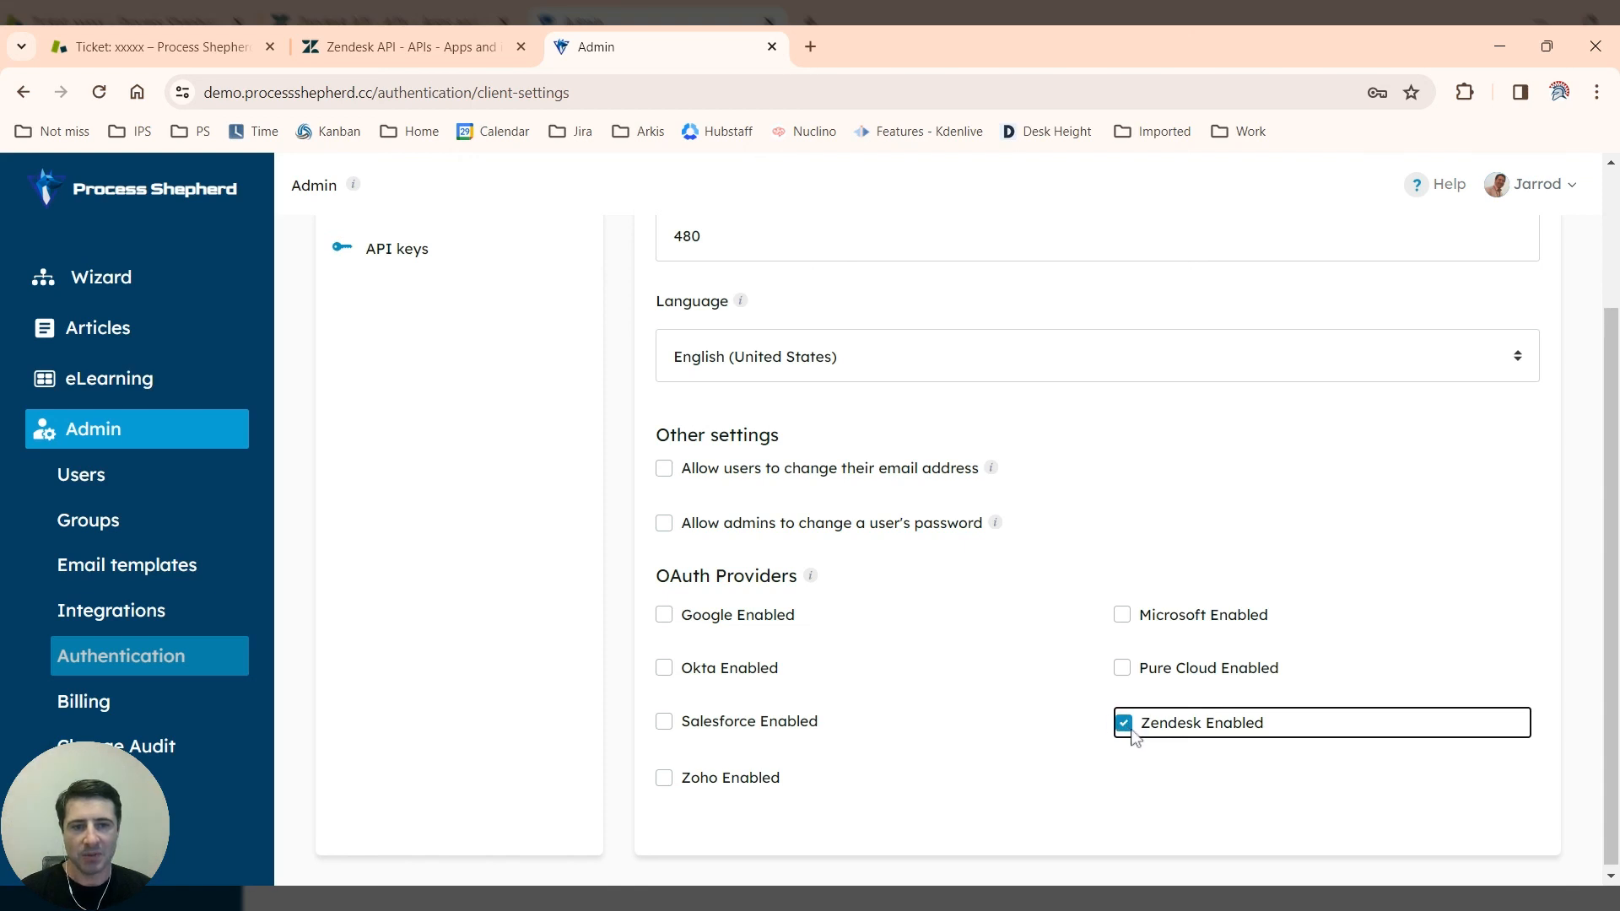
pyautogui.scroll(1, 1133, 738)
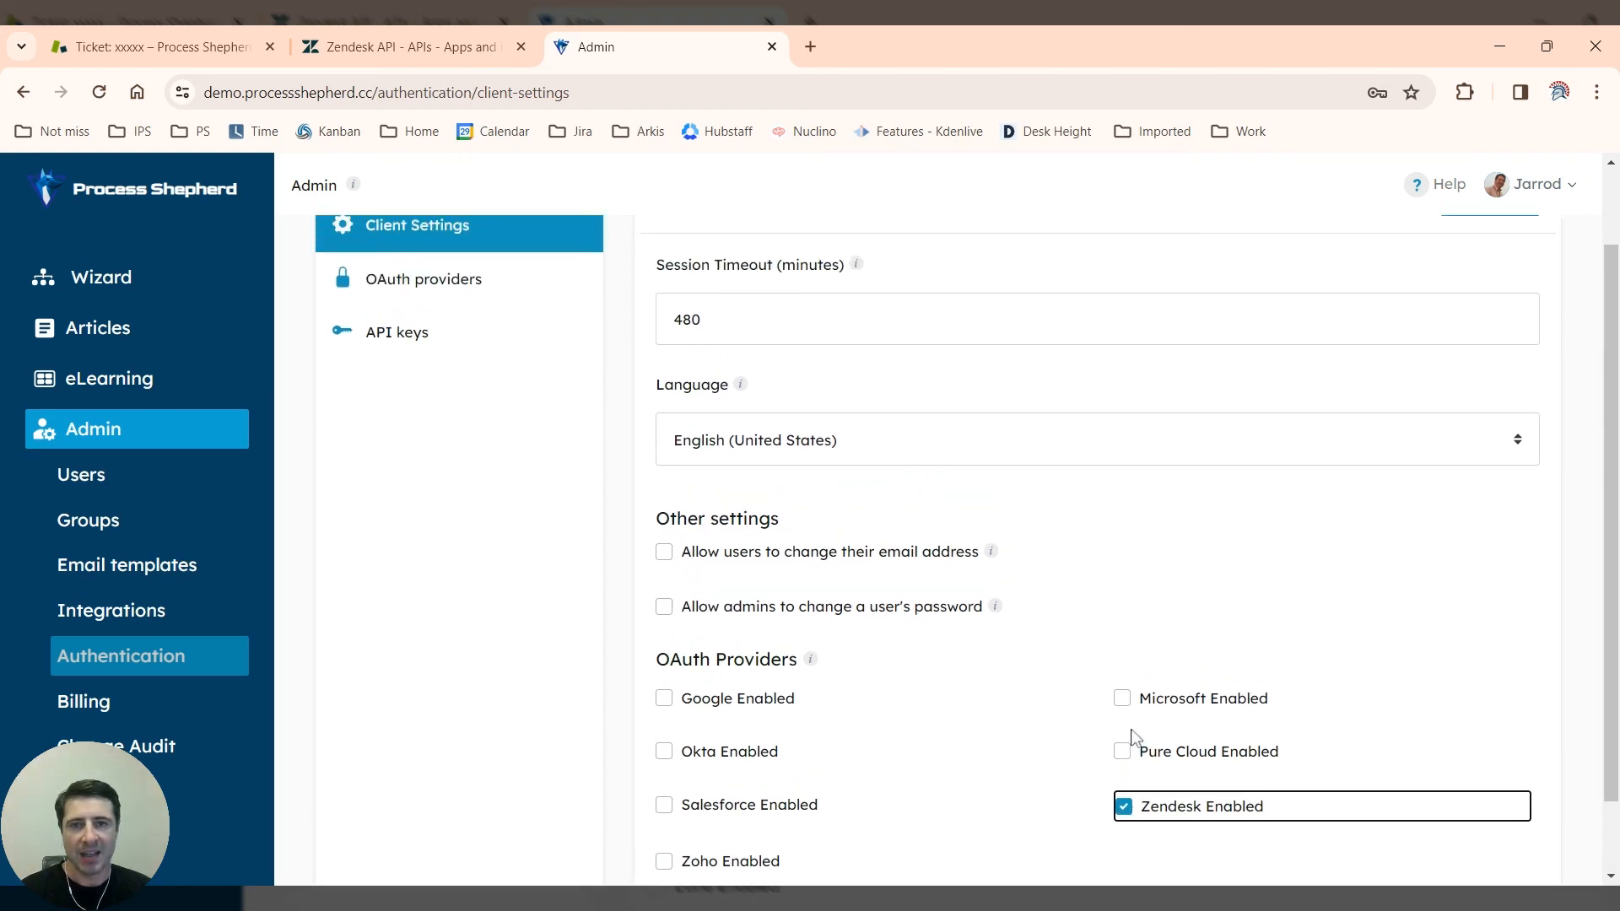
# Step: Log out of the Process Shepherd demo account from the authentication client settings and reload the sign-in page
pyautogui.scroll(-1, 1135, 739)
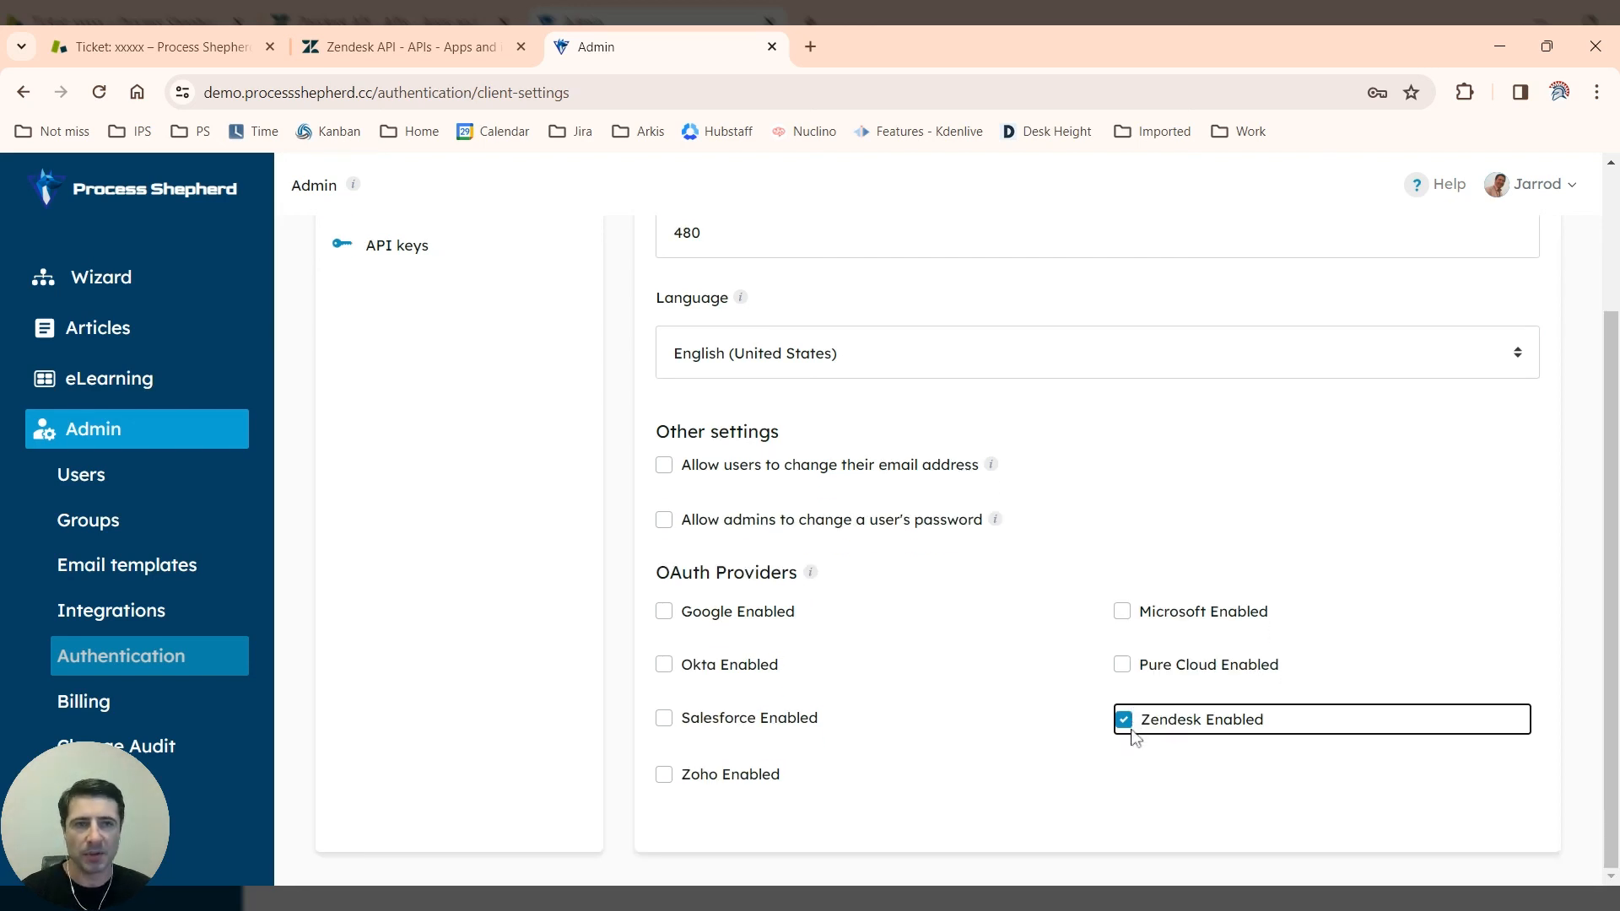
pyautogui.scroll(2, 1133, 737)
pyautogui.click(1531, 184)
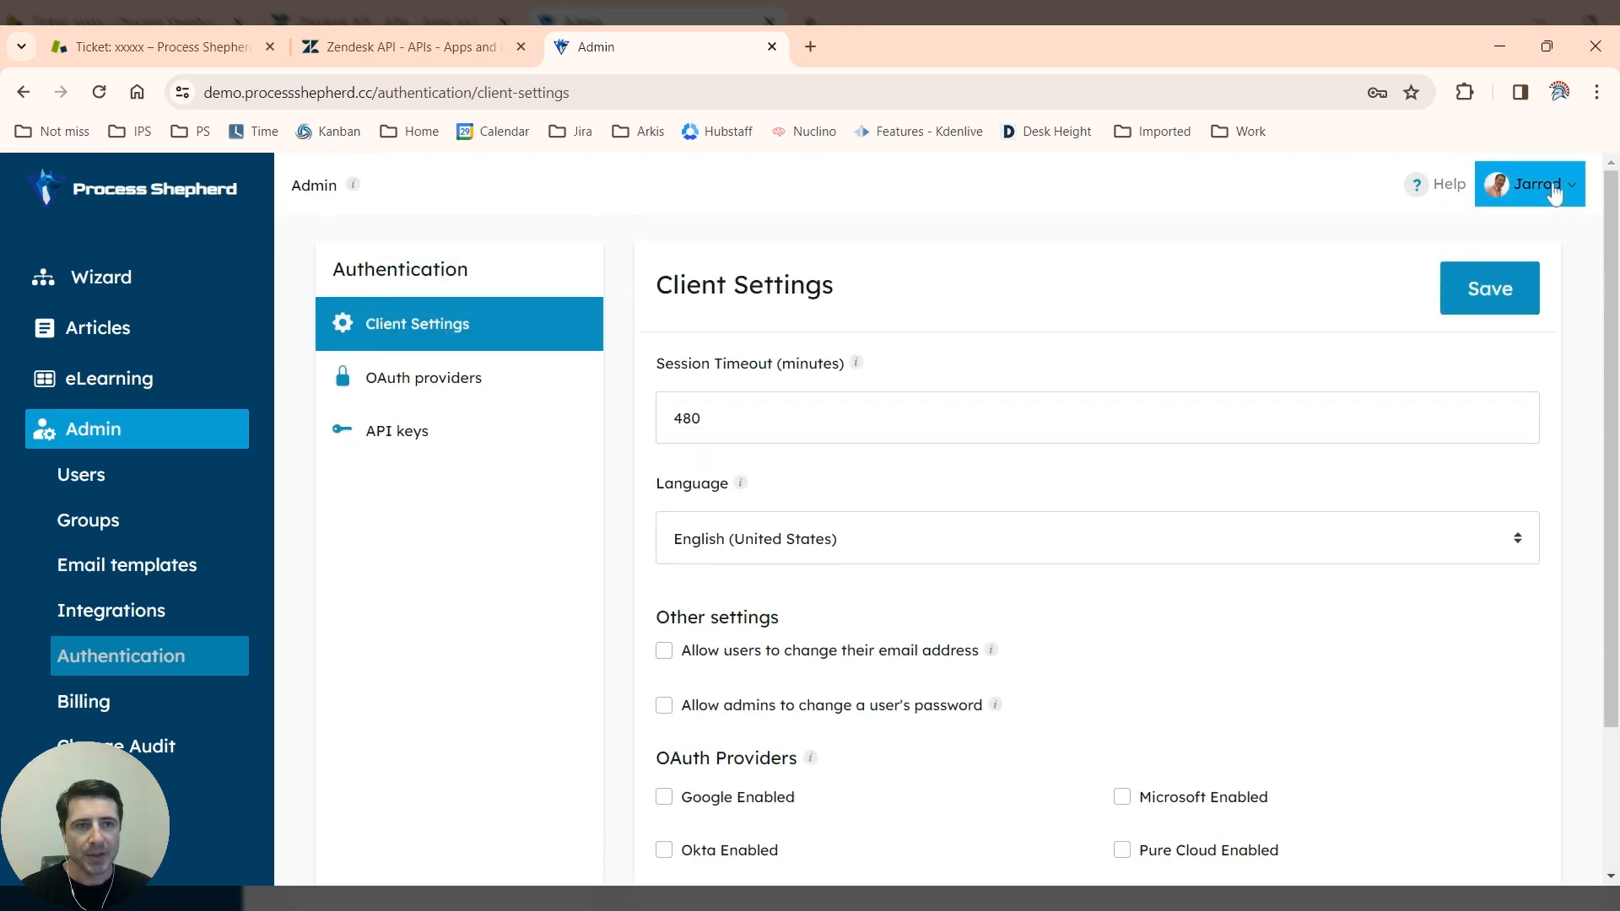
pyautogui.click(1469, 311)
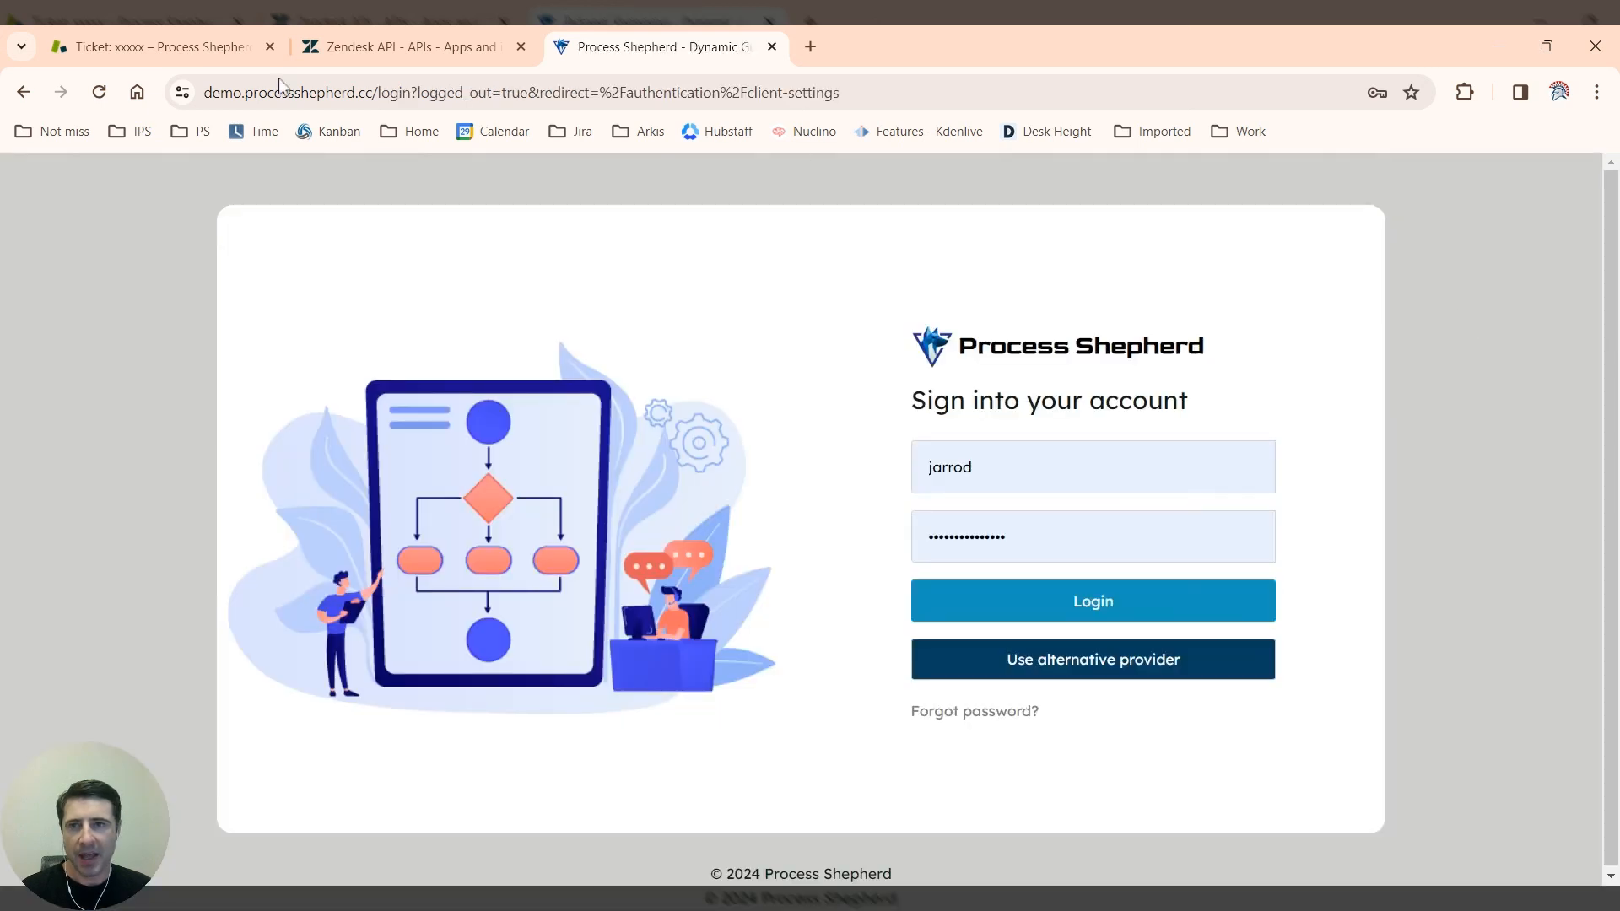
pyautogui.click(99, 93)
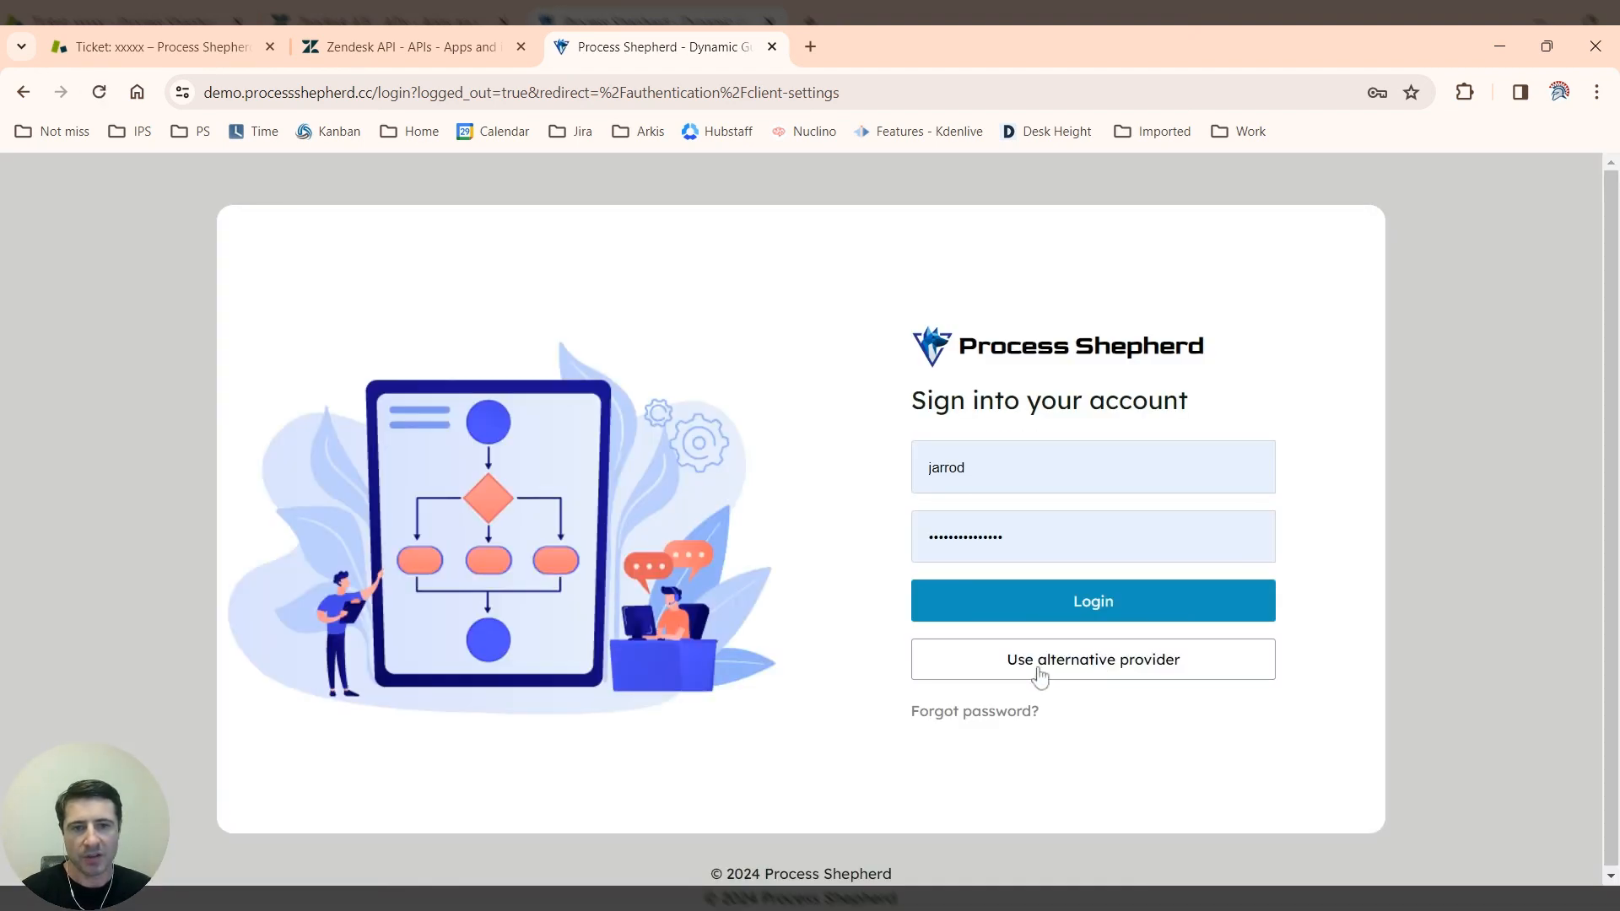
# Step: Sign in through the alternative provider Zendesk and allow Process Shepherd Integration to access the Zendesk account
pyautogui.click(1068, 672)
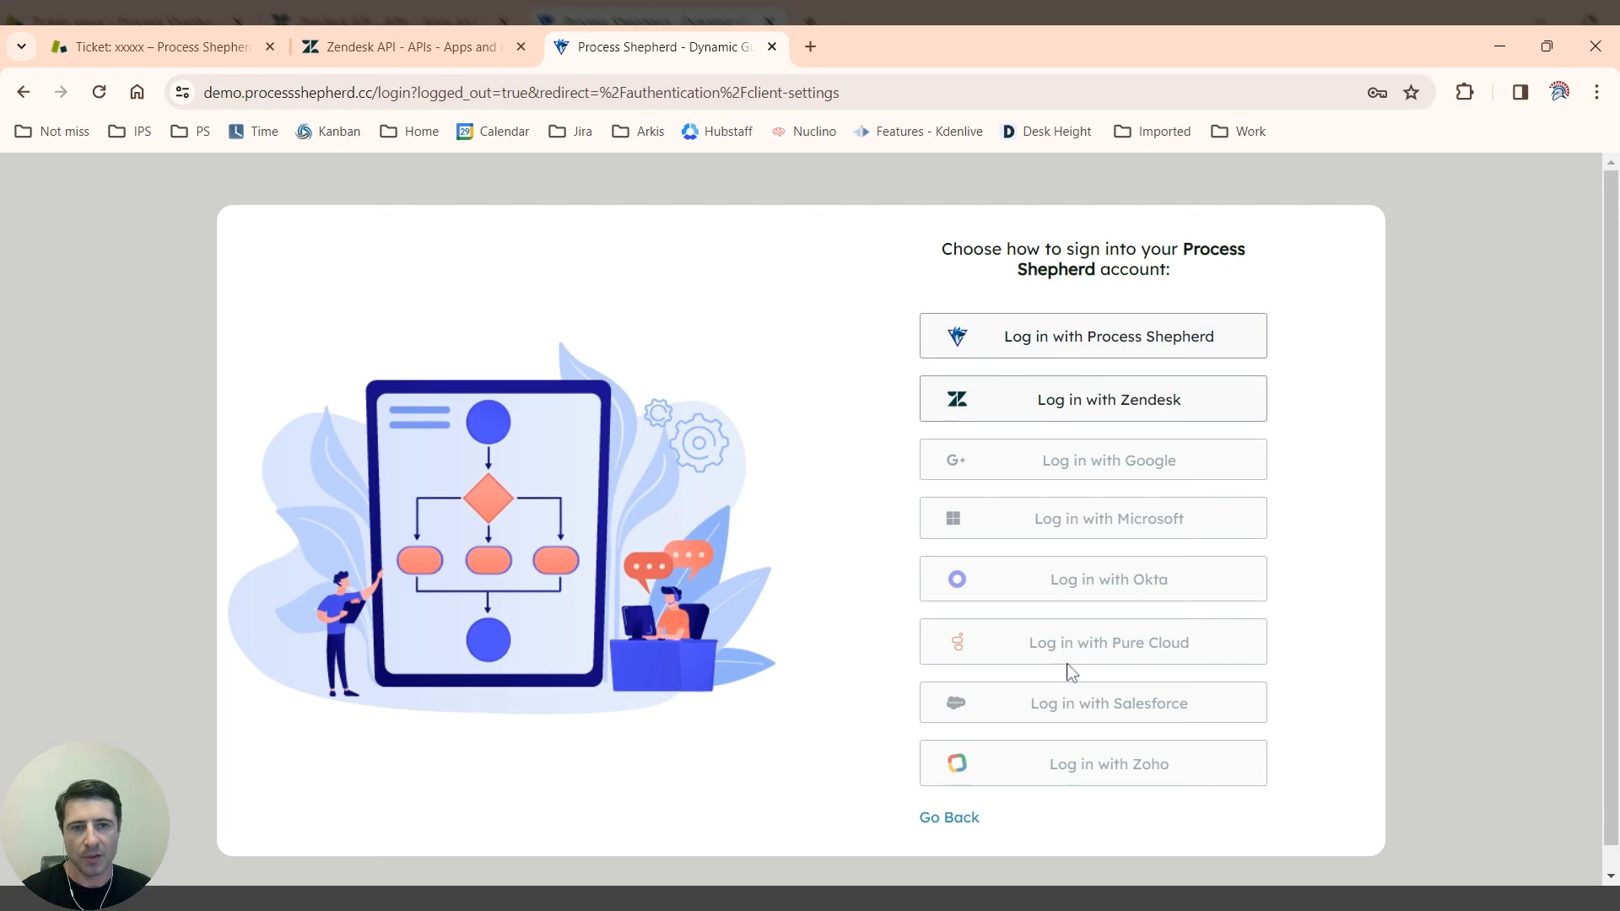
pyautogui.click(1084, 418)
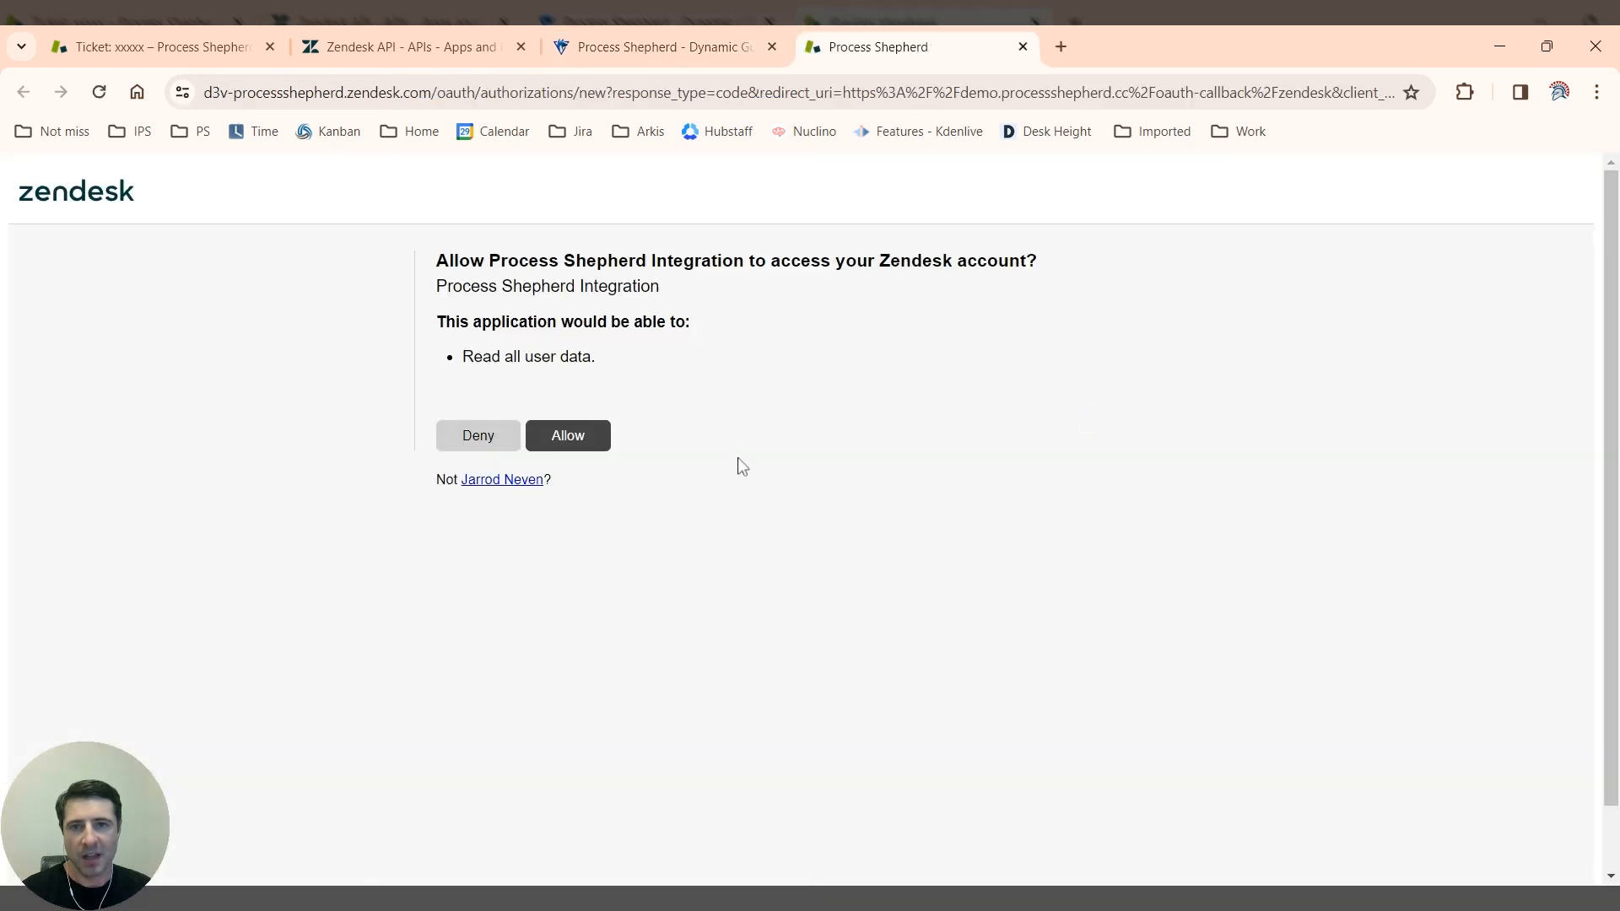
pyautogui.click(595, 442)
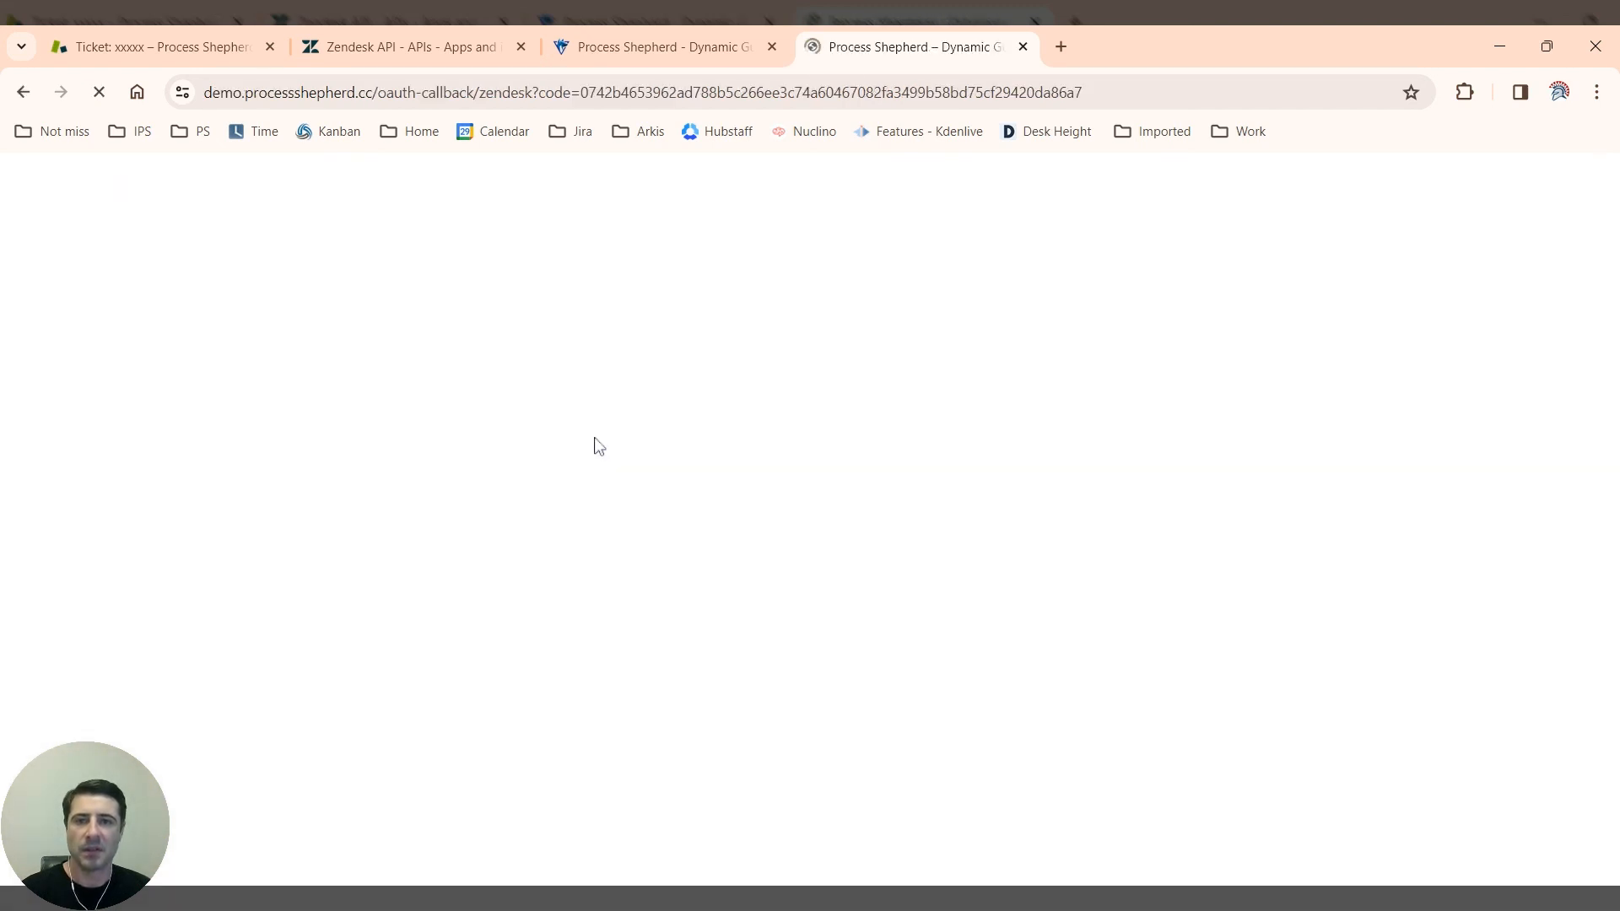